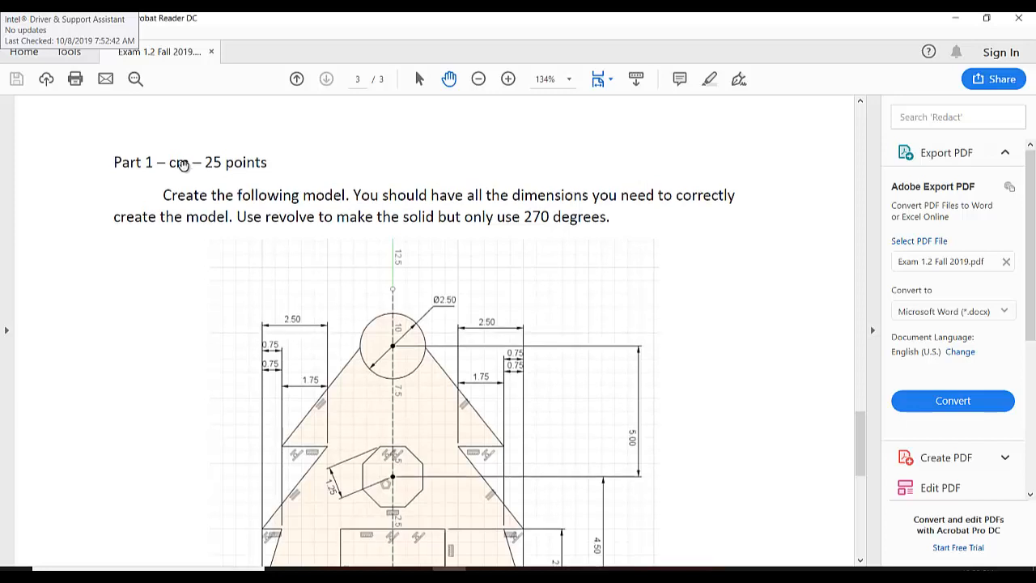
- Examine the Part 1 instructions and the dimensioned tree drawing, including the unit and the required revolve angle
double_click(177, 162)
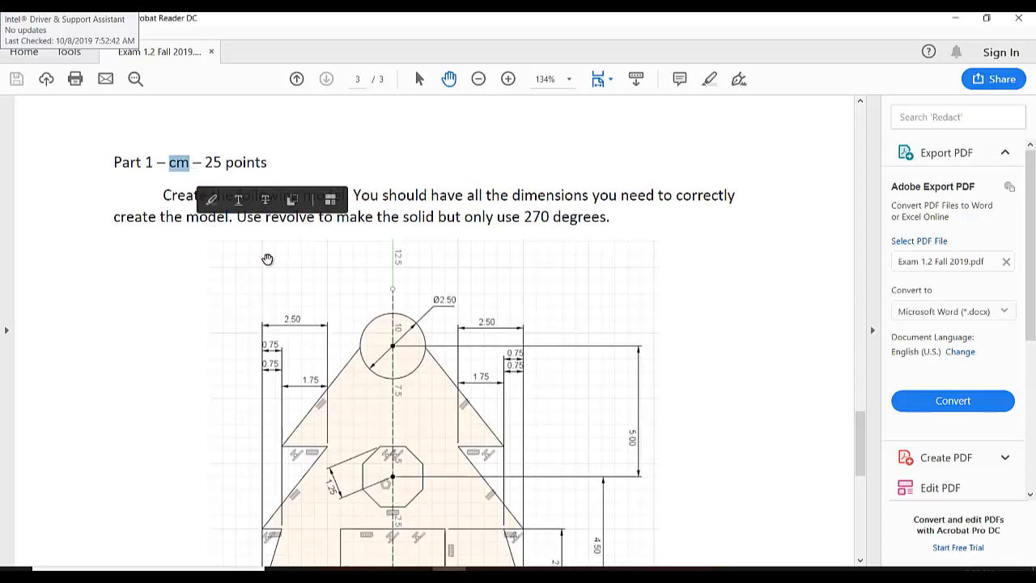
click(267, 259)
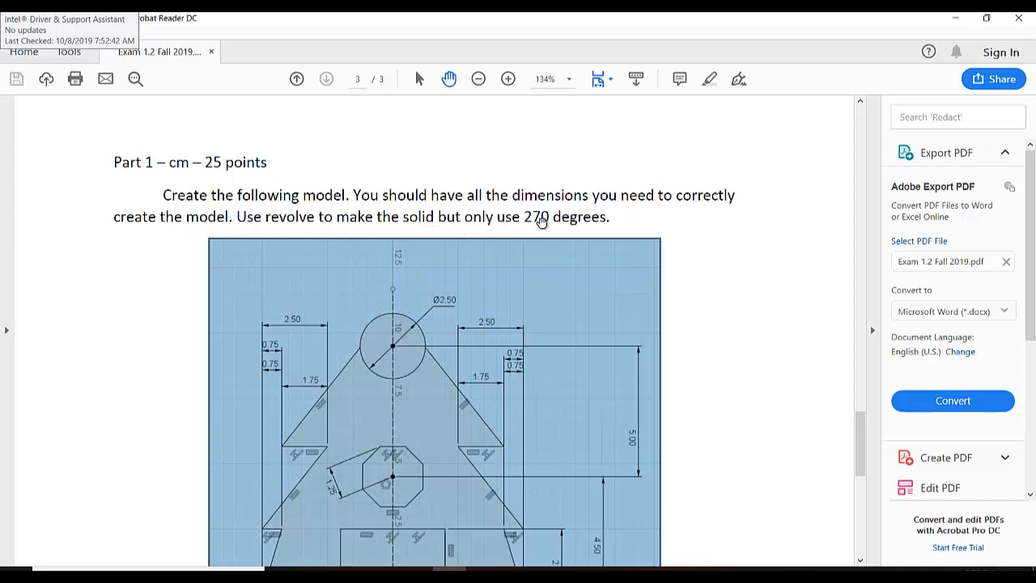
scroll(539, 223, down, 3)
scroll(538, 224, up, 1)
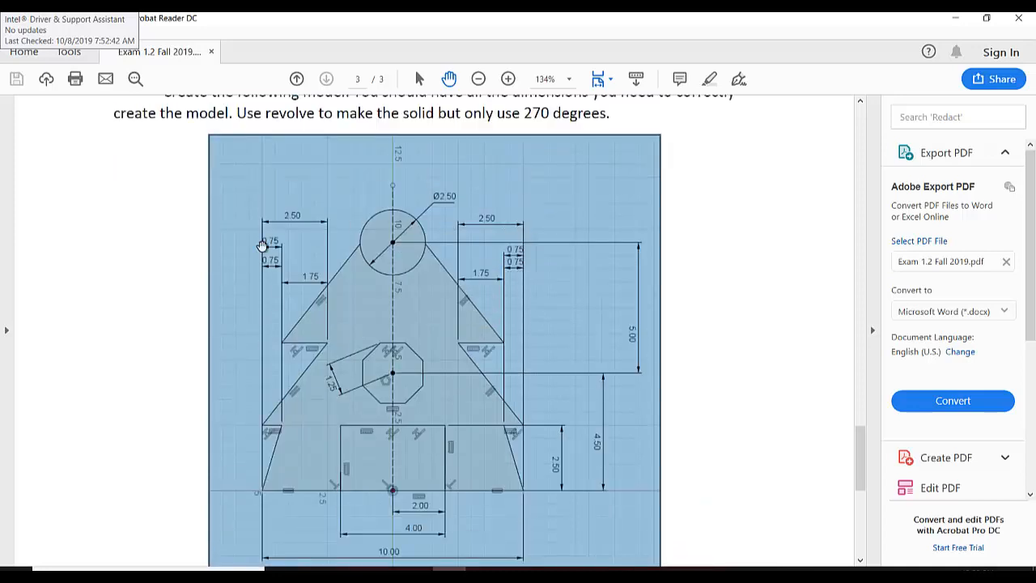
click(196, 250)
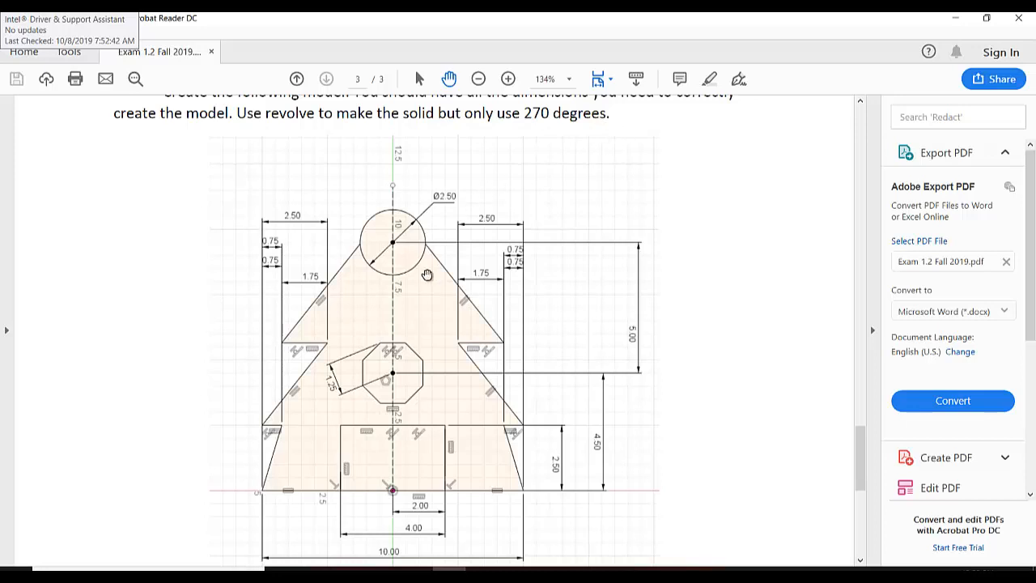
scroll(426, 275, down, 1)
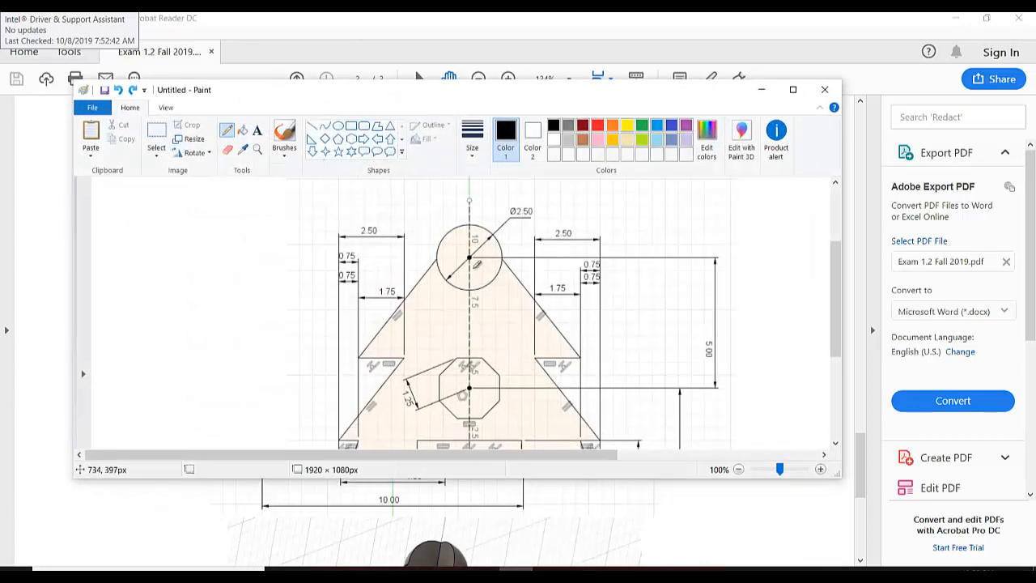
- Switch to Paint with the drawing's screenshot and sketch a circle labelled 360 beside the tree to illustrate a full revolve
click(792, 89)
scroll(485, 243, down, 1)
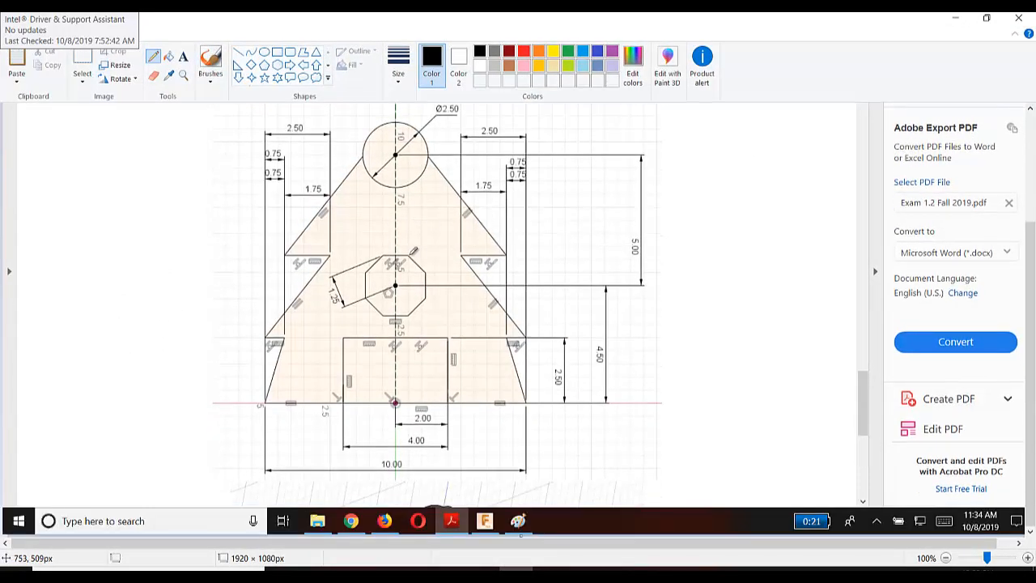
scroll(437, 251, up, 3)
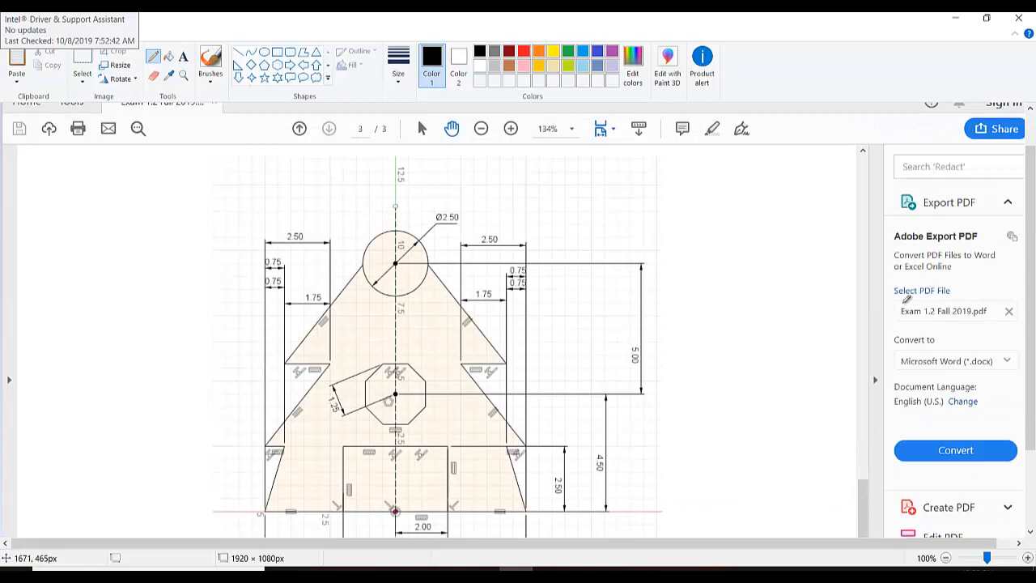
scroll(1033, 329, down, 1)
drag(1033, 329, 1034, 322)
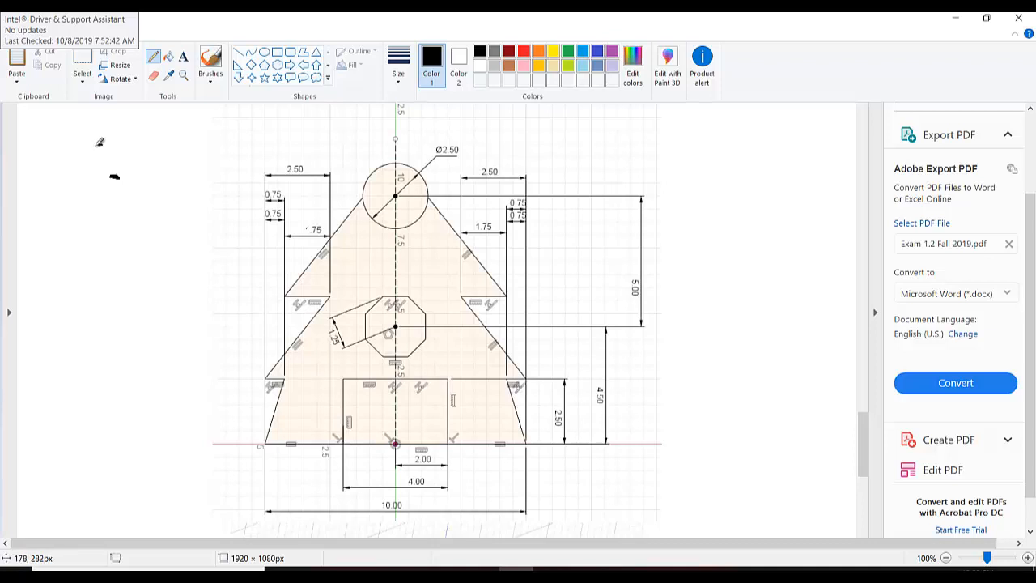
mouse_move(98, 145)
mouse_down()
mouse_move(82, 172)
mouse_move(96, 201)
mouse_move(135, 216)
mouse_move(161, 184)
mouse_move(123, 144)
mouse_move(96, 142)
mouse_move(122, 120)
mouse_move(136, 131)
mouse_move(150, 121)
mouse_up()
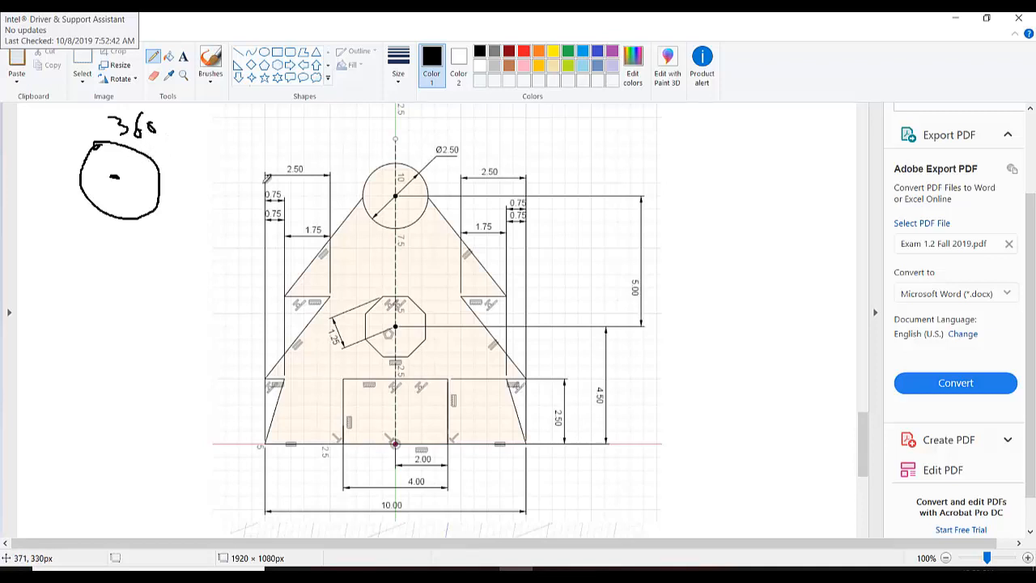
mouse_move(141, 145)
mouse_down()
mouse_move(108, 137)
mouse_move(84, 155)
mouse_move(78, 187)
mouse_move(125, 214)
mouse_move(166, 202)
mouse_move(166, 167)
mouse_move(127, 142)
mouse_move(110, 143)
mouse_move(81, 180)
mouse_move(105, 202)
mouse_up()
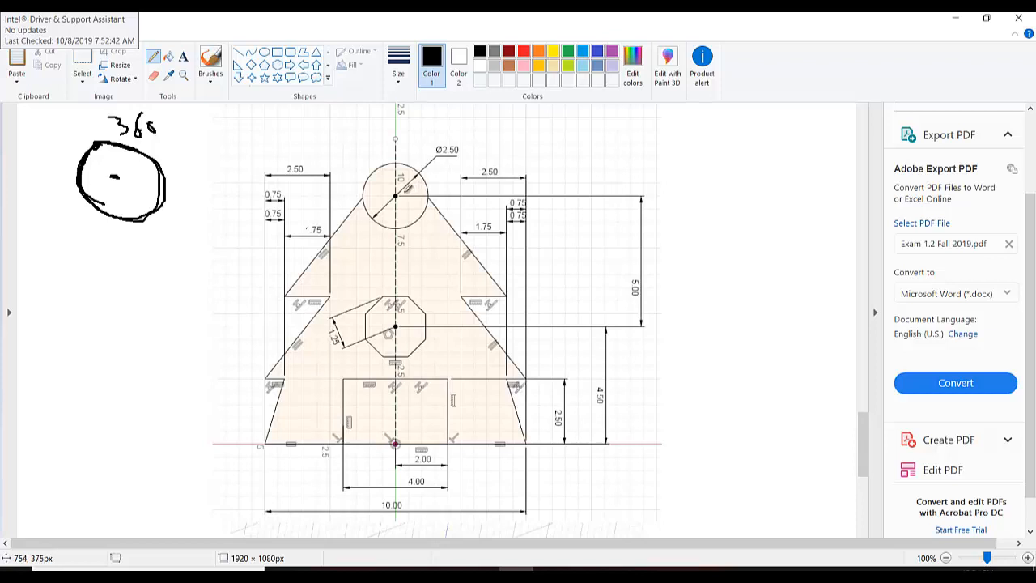
mouse_move(398, 162)
mouse_down()
mouse_move(394, 444)
mouse_move(531, 439)
mouse_move(514, 382)
mouse_move(526, 376)
mouse_move(459, 288)
mouse_move(488, 267)
mouse_move(437, 196)
mouse_move(396, 166)
mouse_move(401, 146)
mouse_move(394, 483)
mouse_up()
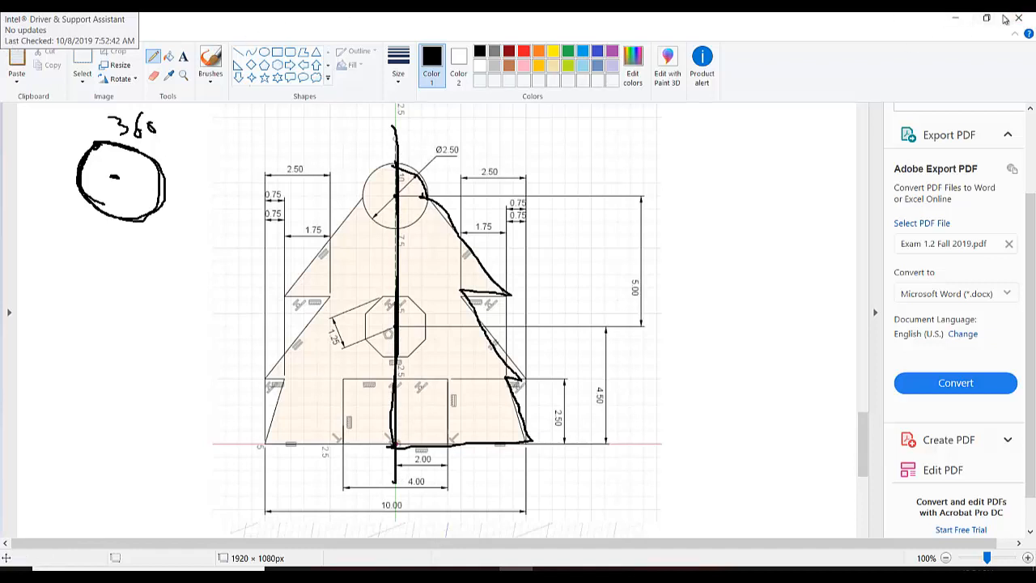
click(1002, 18)
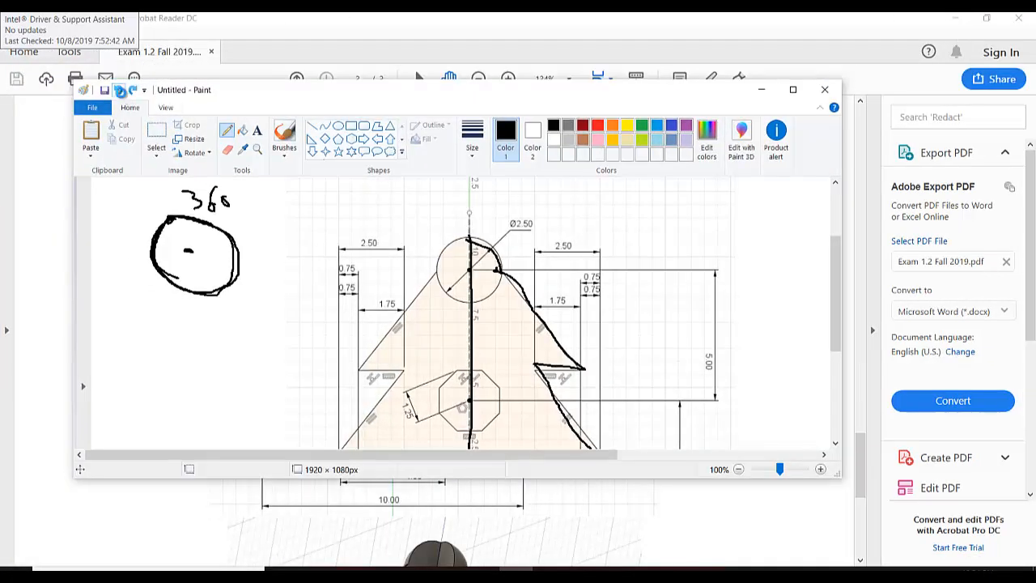
click(119, 90)
click(119, 90)
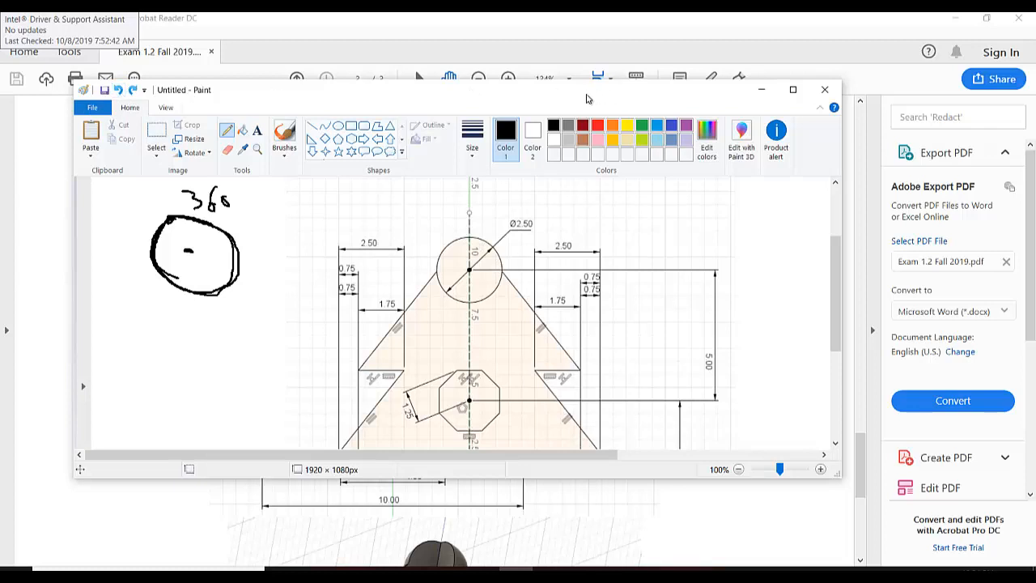
double_click(587, 98)
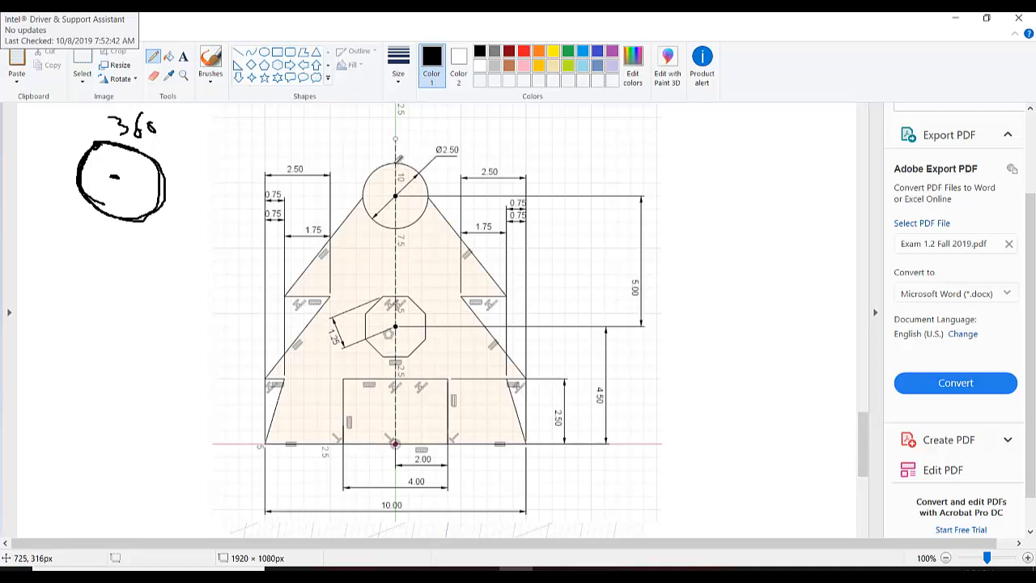
- Trace the tree's centre axis and its right half outline on the screenshot
drag(395, 165, 395, 439)
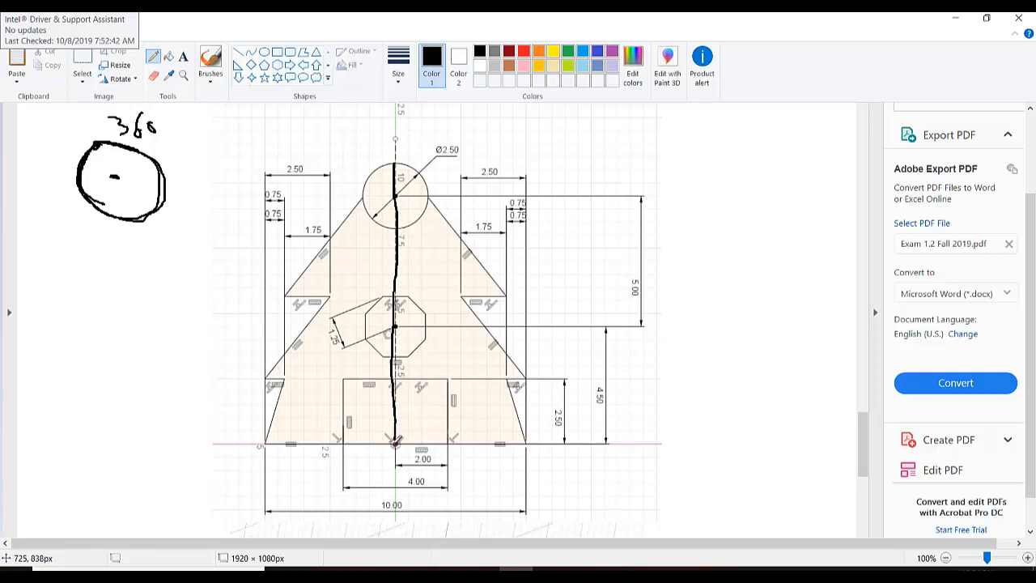
mouse_move(396, 439)
mouse_down()
mouse_move(530, 442)
mouse_move(511, 372)
mouse_move(526, 377)
mouse_move(473, 305)
mouse_move(499, 282)
mouse_move(447, 203)
mouse_move(396, 161)
mouse_up()
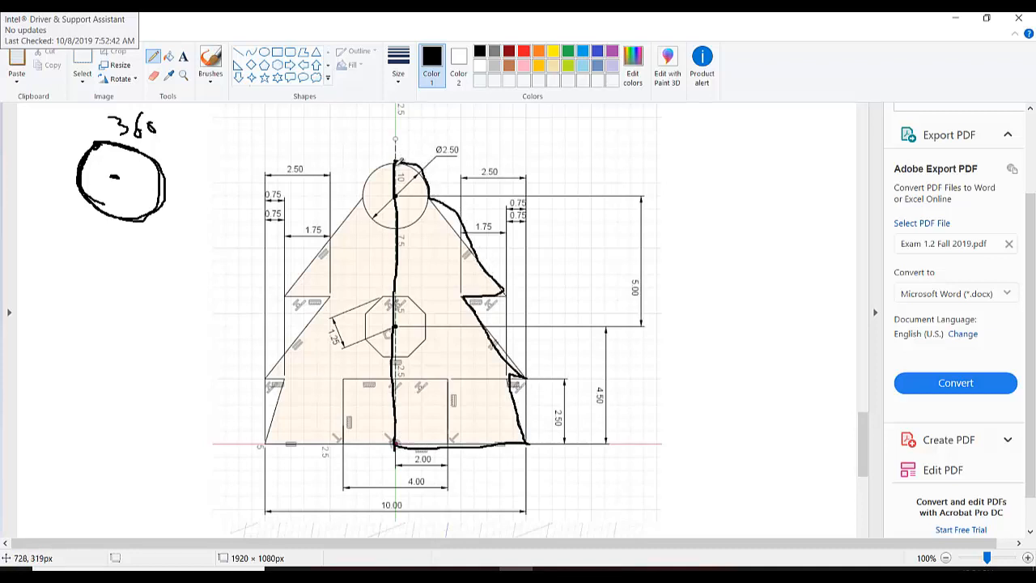
drag(390, 118, 393, 447)
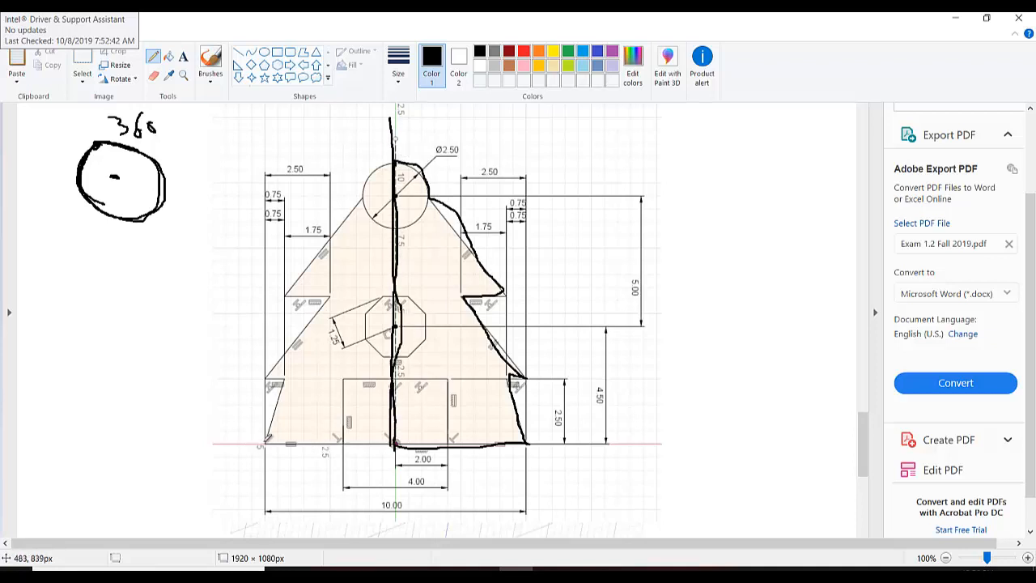
- Mark the 10.00, 2.00 and 4.00 width dimensions and trace the base line and the bottom rectangle's sides on the screenshot
mouse_move(265, 438)
mouse_down()
mouse_move(263, 457)
mouse_move(275, 207)
mouse_up()
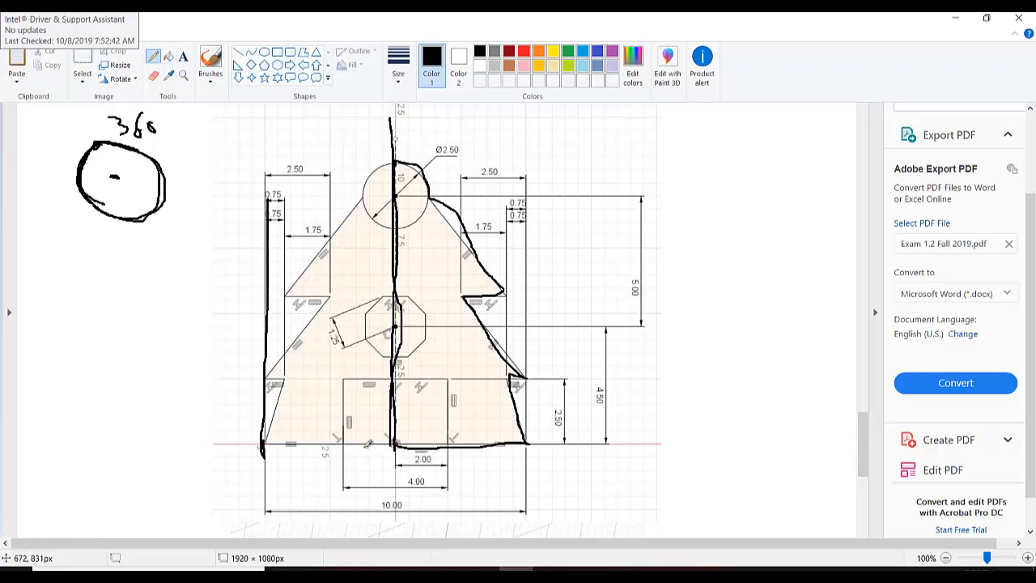
mouse_move(415, 497)
mouse_down()
mouse_move(384, 496)
mouse_move(422, 503)
mouse_move(403, 494)
mouse_up()
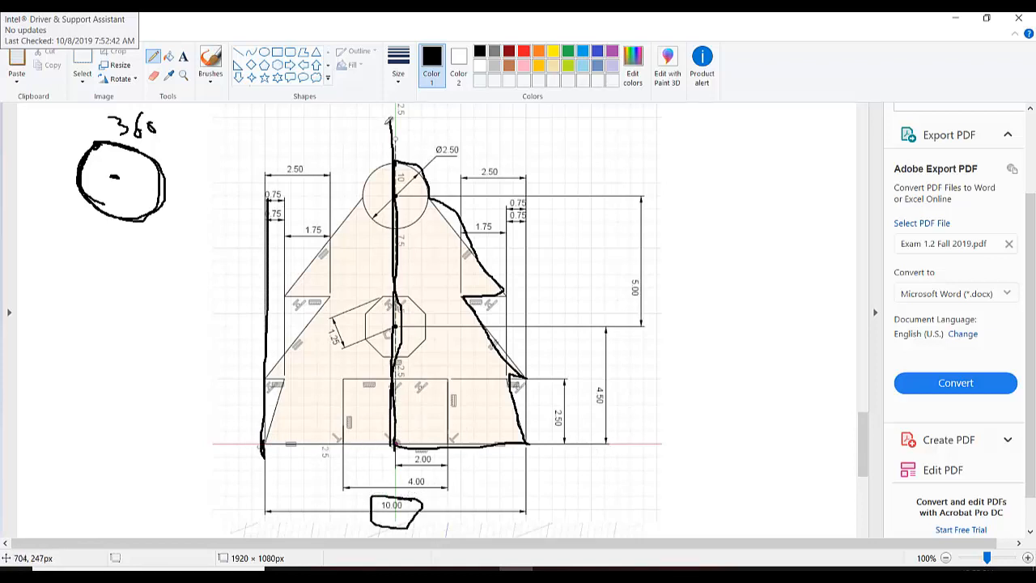
drag(389, 120, 398, 389)
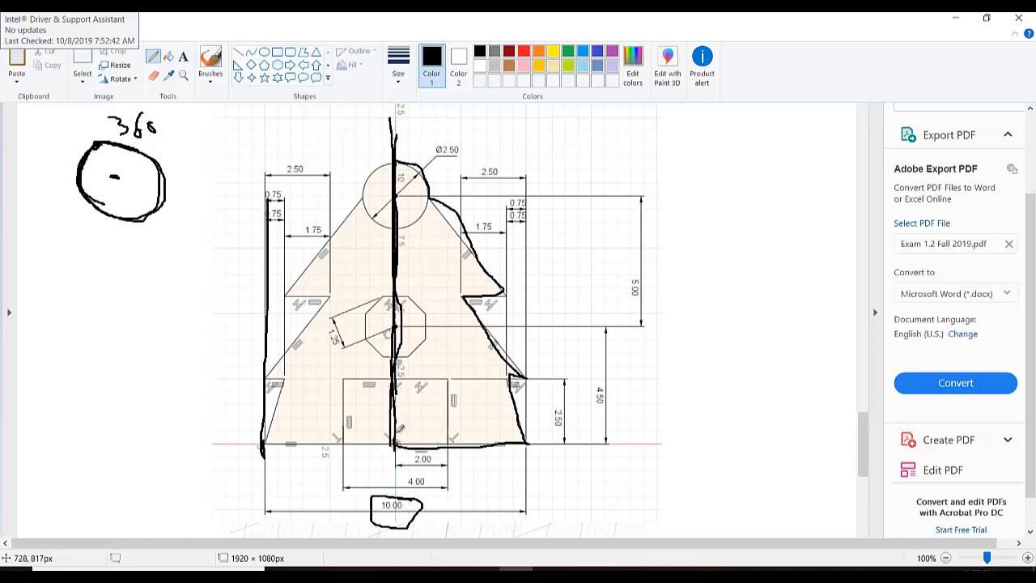
mouse_move(397, 445)
mouse_down()
mouse_move(493, 439)
mouse_move(452, 442)
mouse_up()
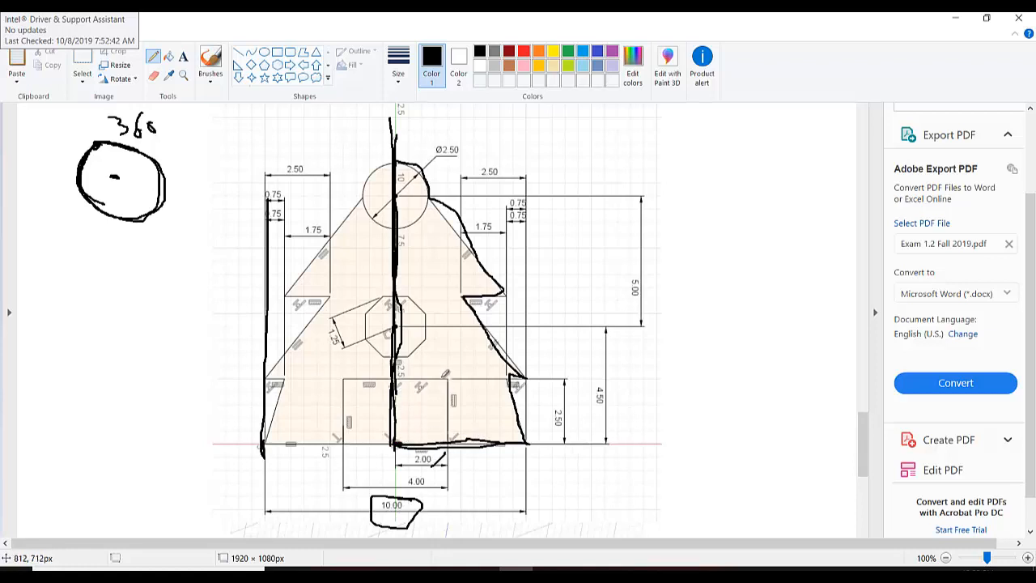
mouse_move(444, 373)
mouse_down()
mouse_move(448, 431)
mouse_move(409, 450)
mouse_move(458, 469)
mouse_move(435, 439)
mouse_up()
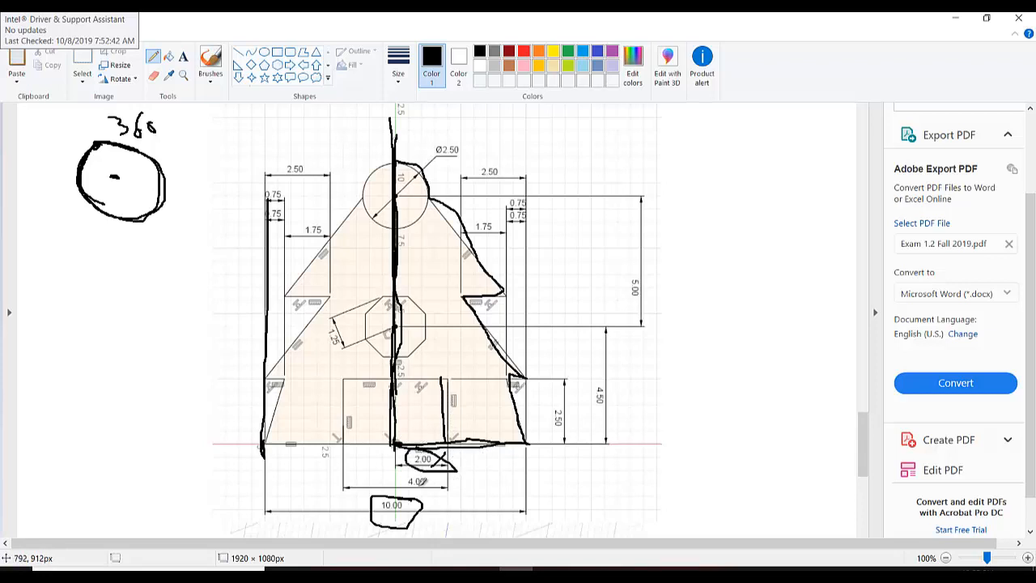
drag(444, 483, 338, 486)
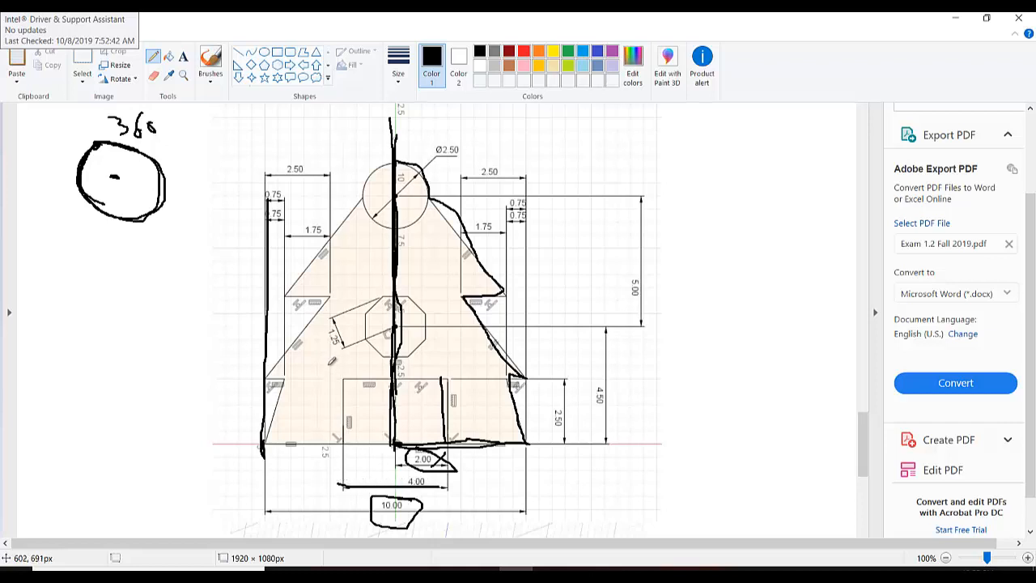
drag(344, 377, 349, 441)
- Circle the height dimensions, the upper right width dimensions and the Ø2.50 callout, and close Paint without saving the markup
mouse_move(655, 235)
mouse_down()
mouse_move(678, 278)
mouse_move(627, 241)
mouse_up()
drag(585, 390, 625, 445)
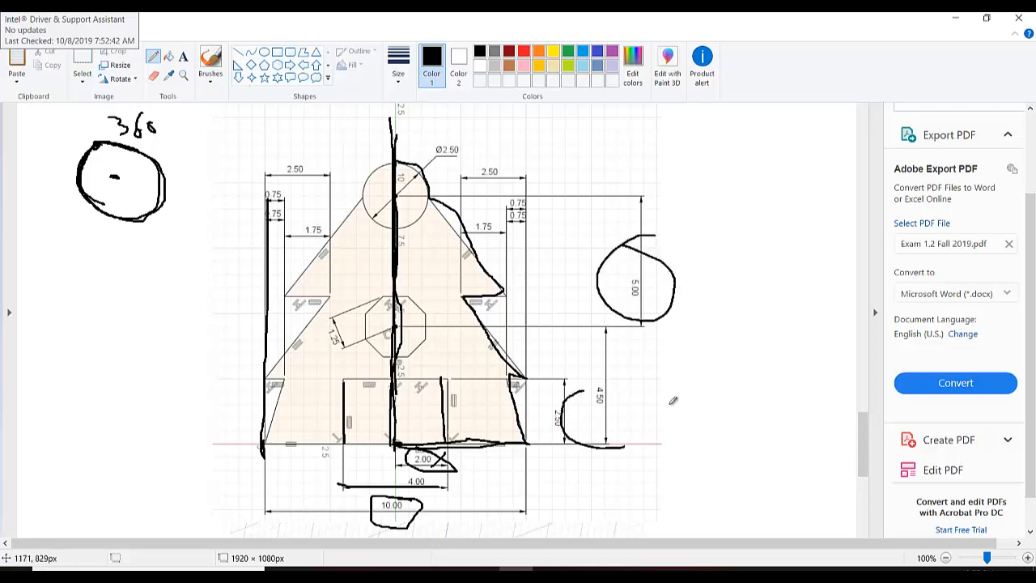
mouse_move(673, 400)
mouse_down()
mouse_move(571, 431)
mouse_move(604, 444)
mouse_up()
mouse_move(503, 149)
mouse_down()
mouse_move(459, 176)
mouse_move(541, 204)
mouse_up()
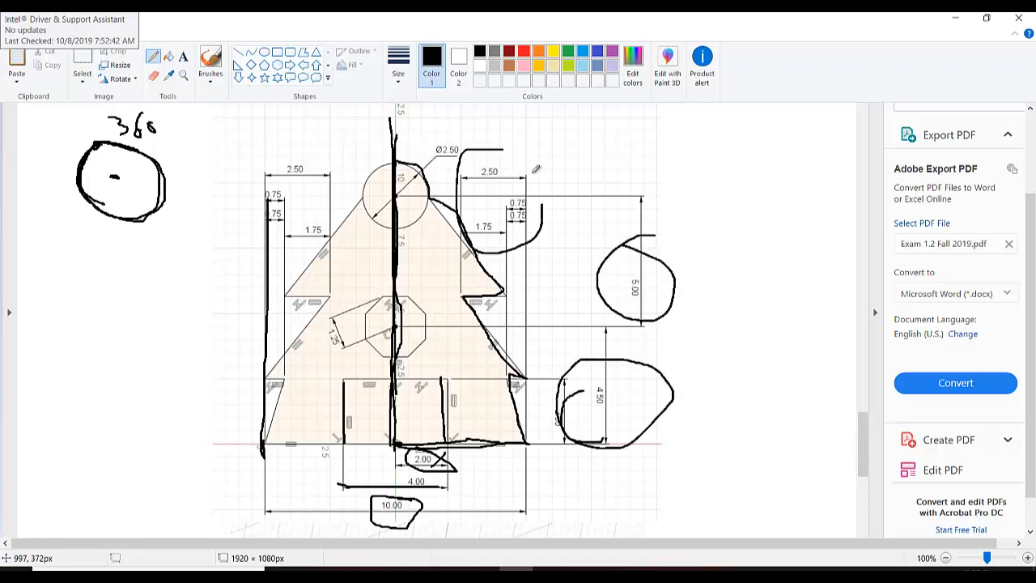
mouse_move(535, 169)
mouse_down()
mouse_move(447, 126)
mouse_move(464, 187)
mouse_move(412, 139)
mouse_move(399, 415)
mouse_move(365, 420)
mouse_up()
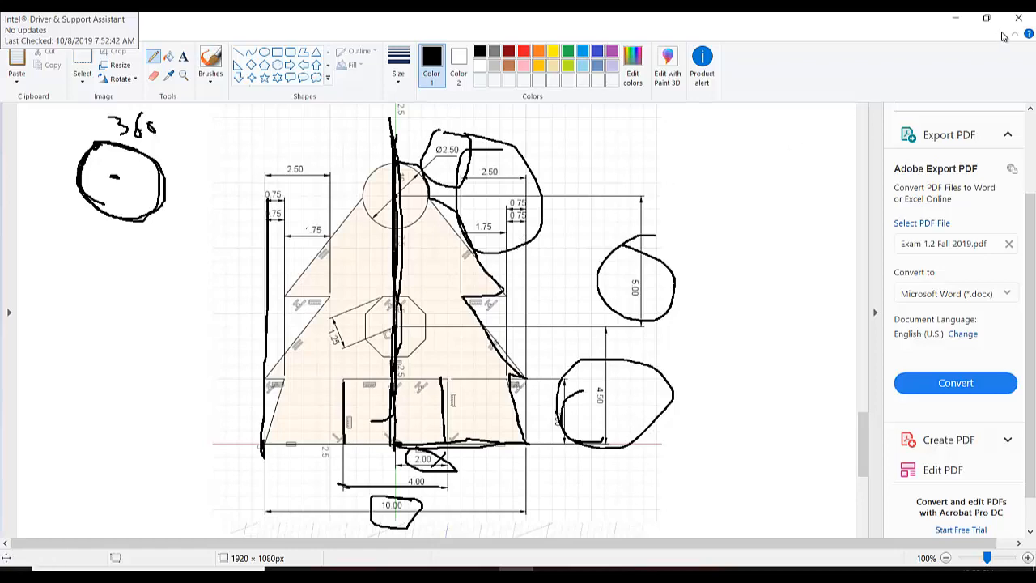
click(1018, 18)
click(539, 296)
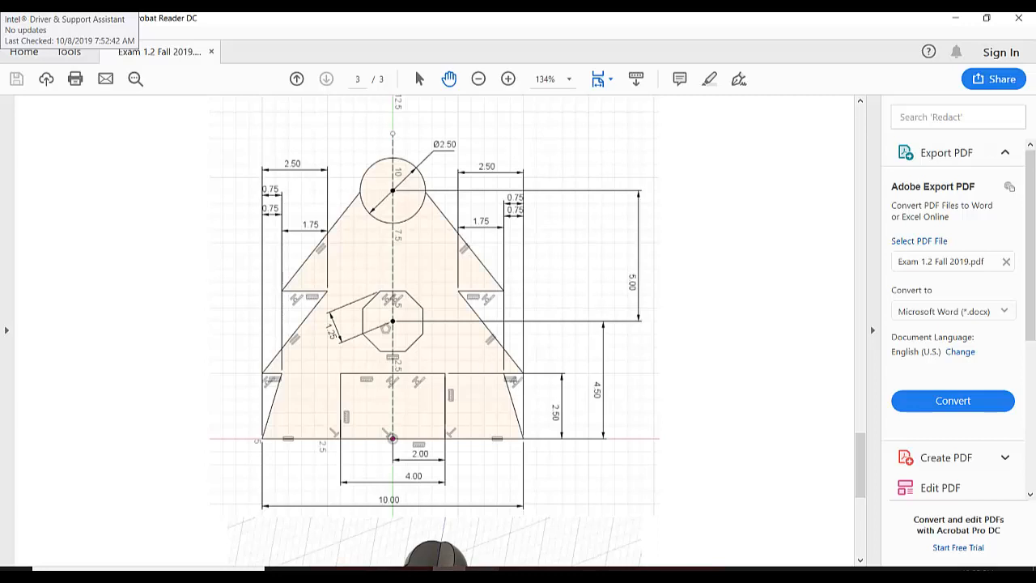
- Switch to Fusion 360 and change the document's active units to Centimeter
click(483, 570)
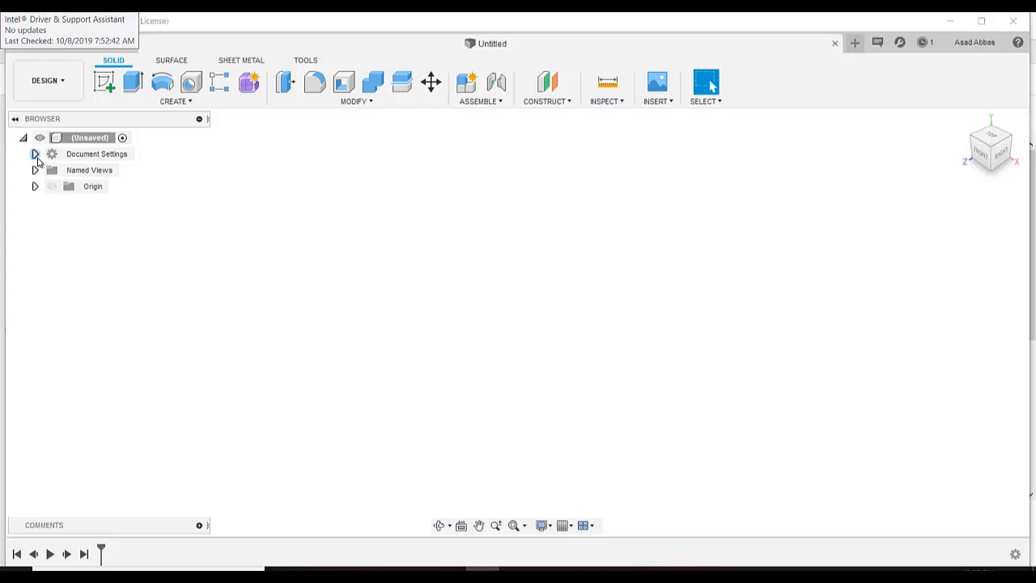
click(36, 154)
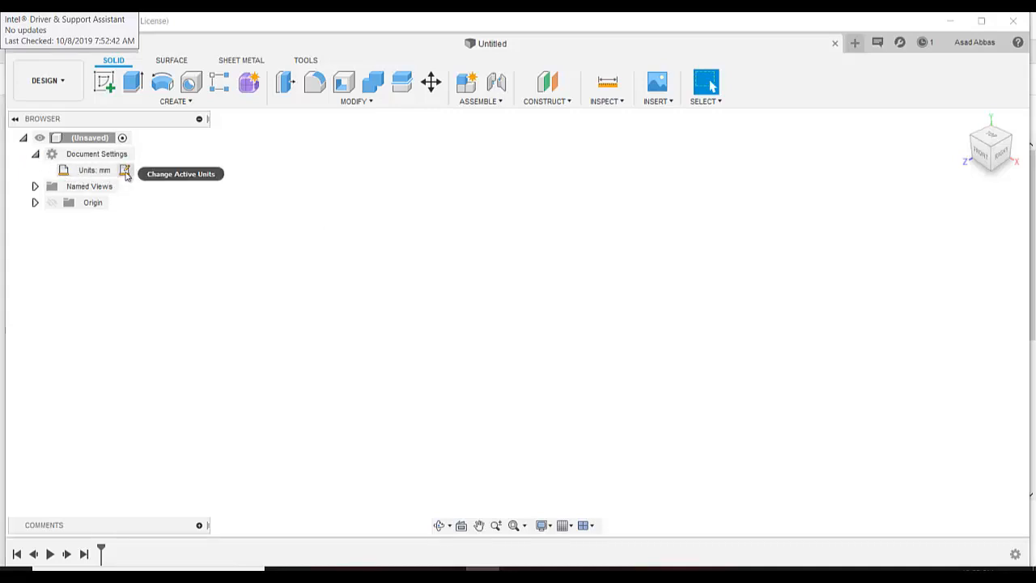
click(127, 174)
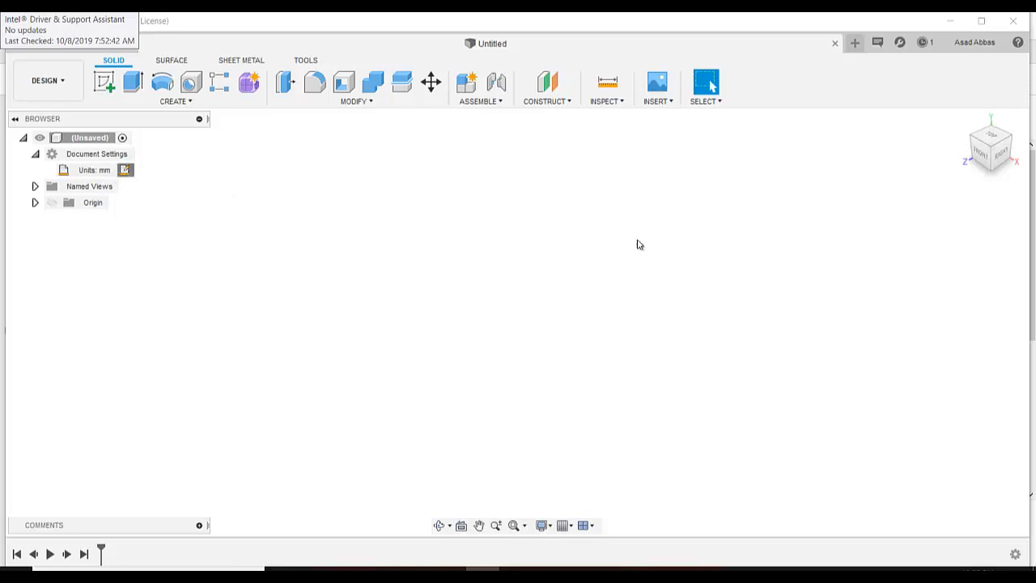
click(955, 216)
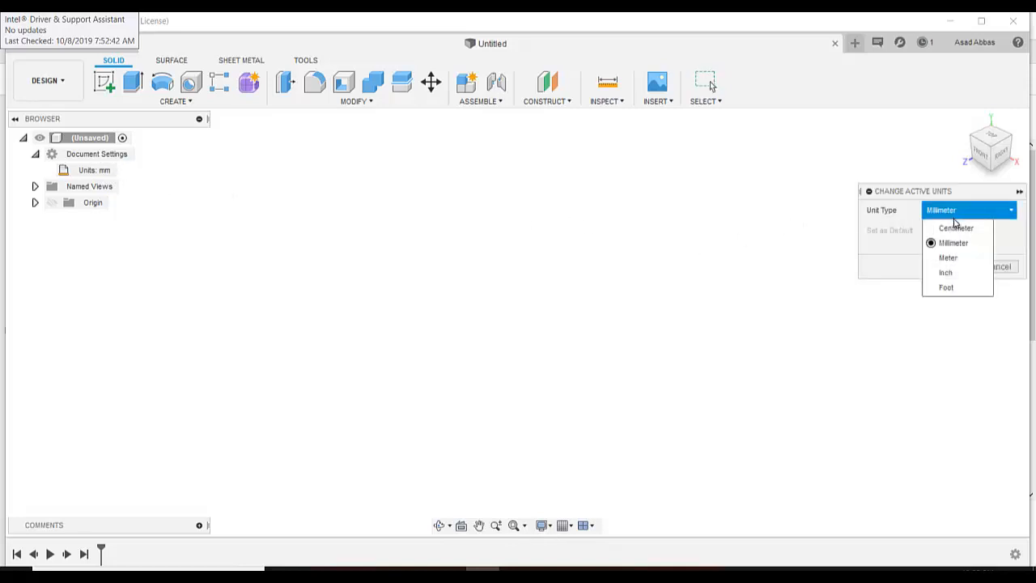
click(956, 228)
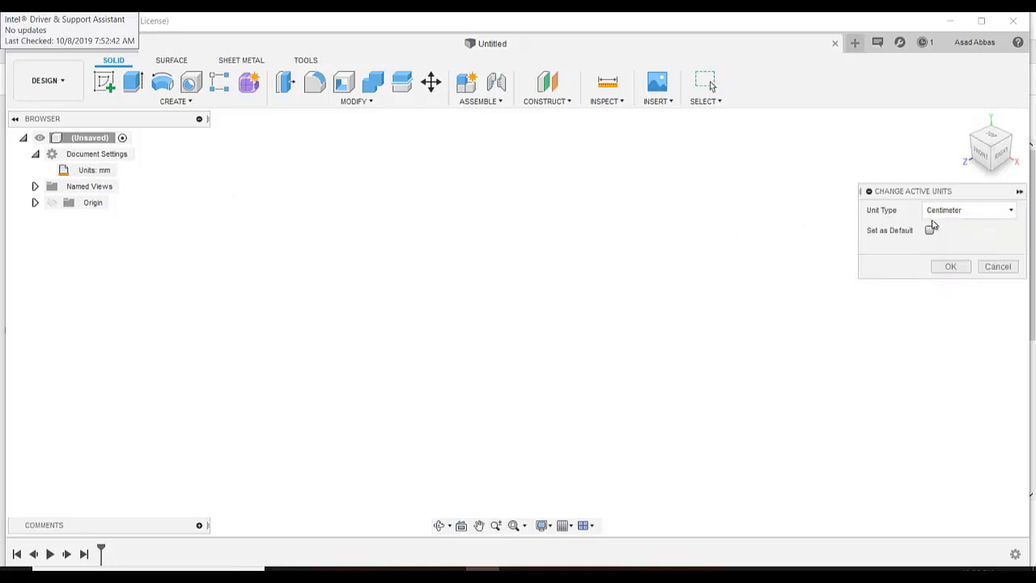
click(950, 266)
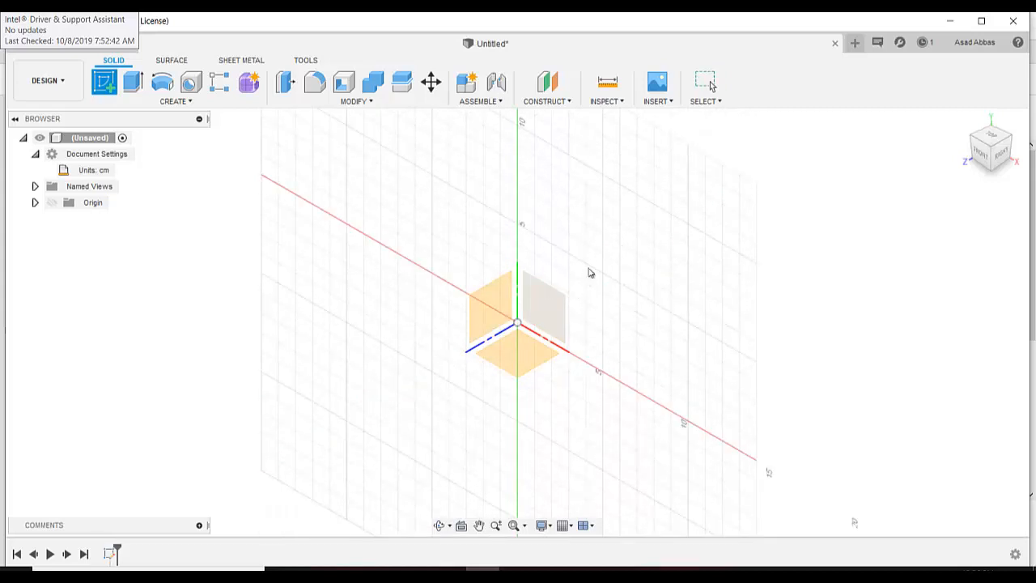
- Start a sketch on the front plane and draw a vertical line about 8.75 cm long upward from the origin
click(545, 301)
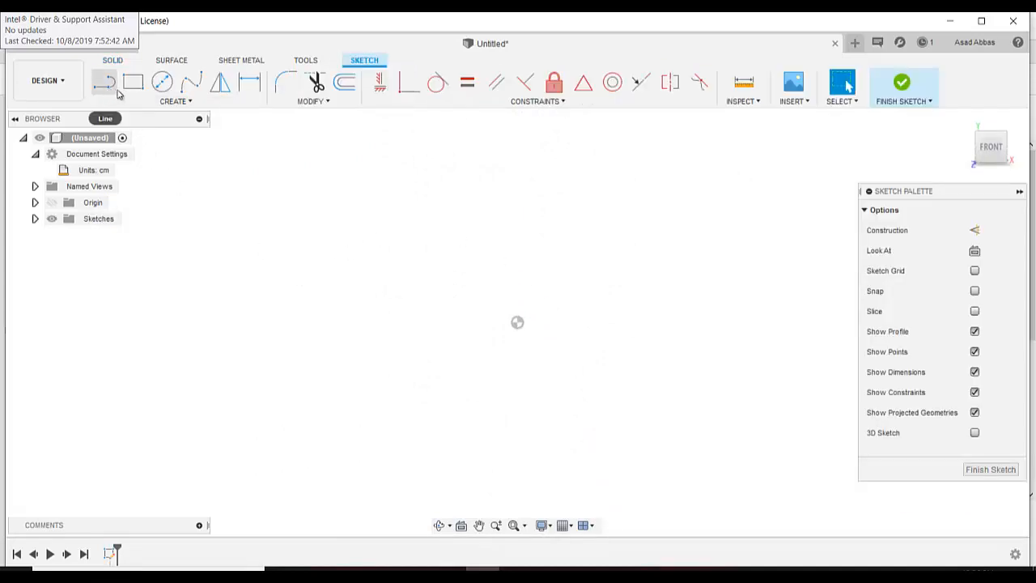
click(173, 103)
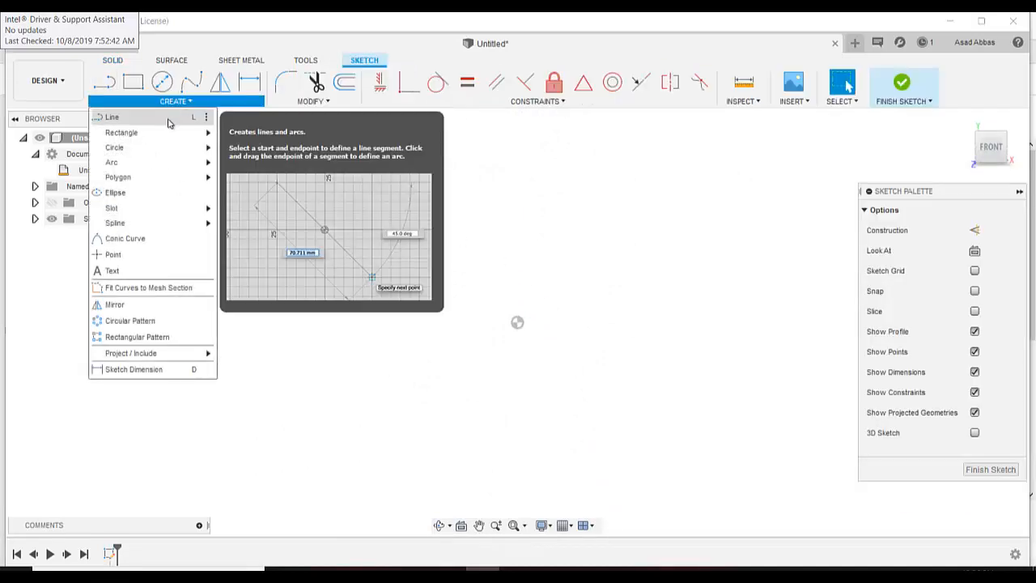
click(111, 117)
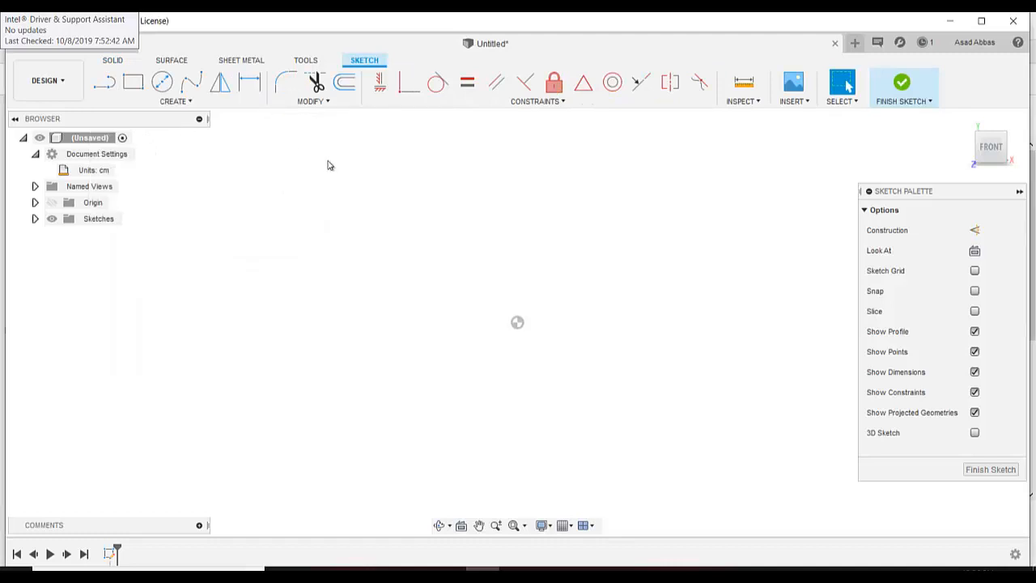
click(517, 323)
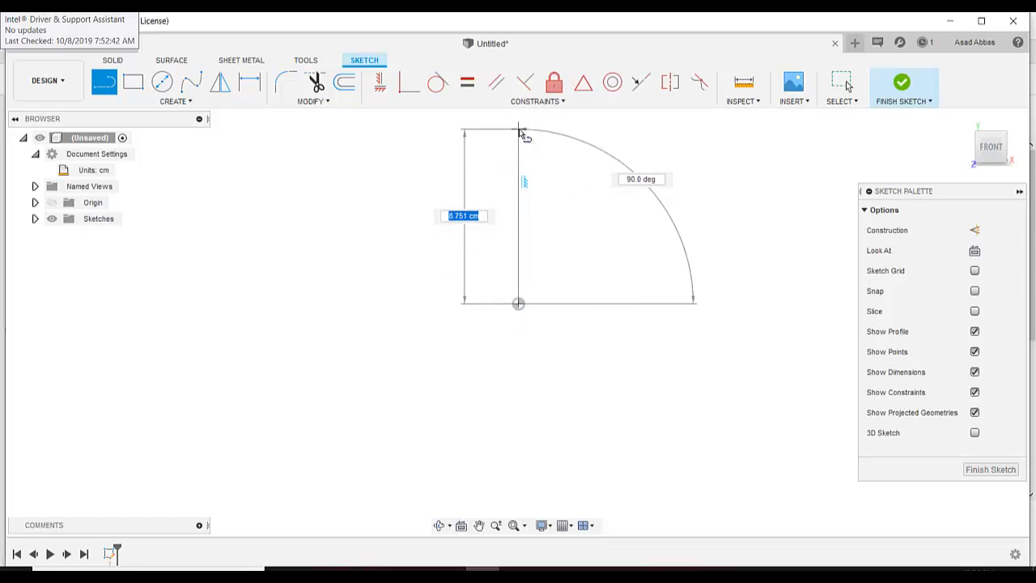
click(595, 164)
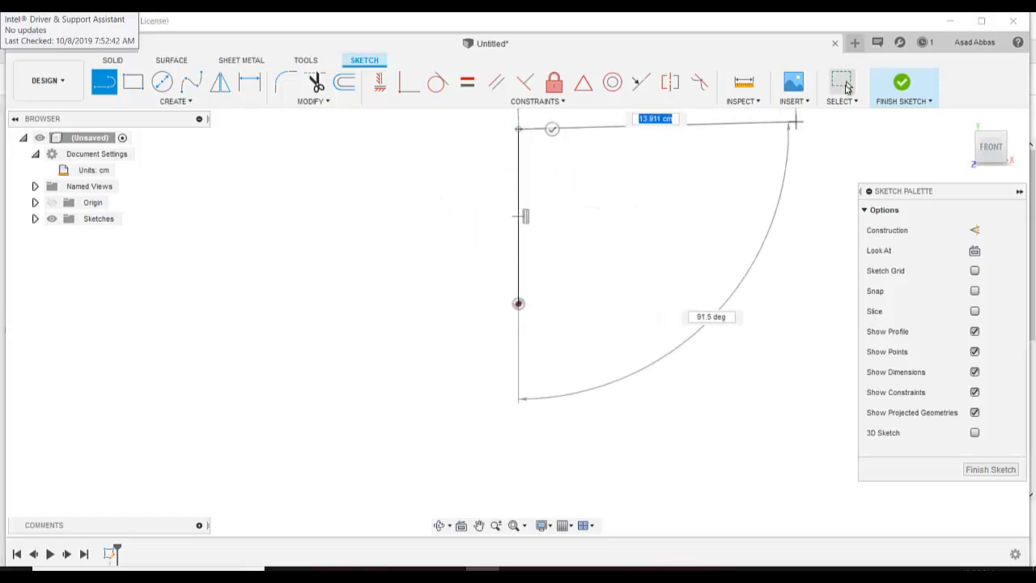
click(844, 85)
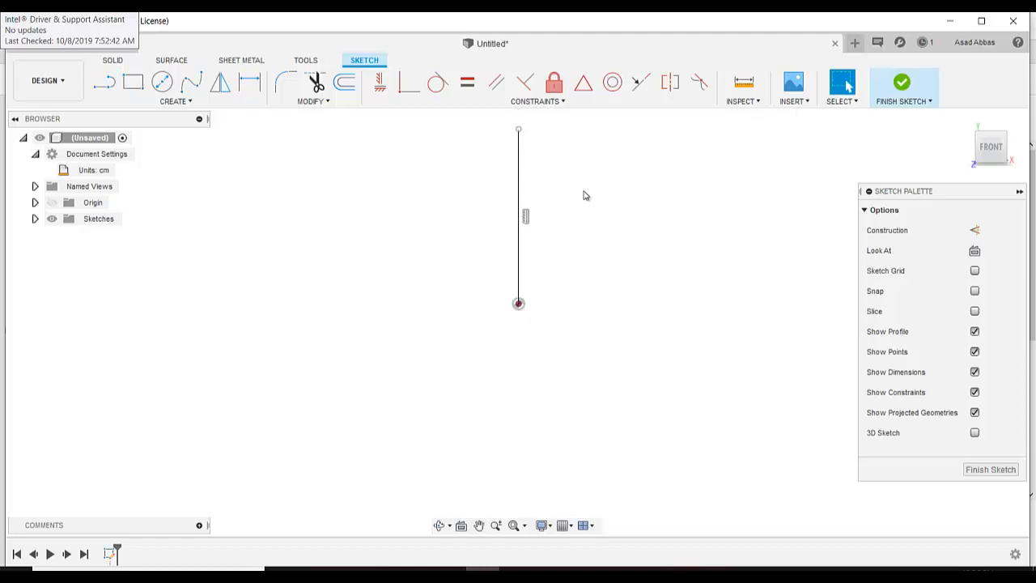
- Convert the vertical line into a construction line to serve as the tree's centre axis
scroll(585, 195, down, 1)
scroll(594, 148, up, 3)
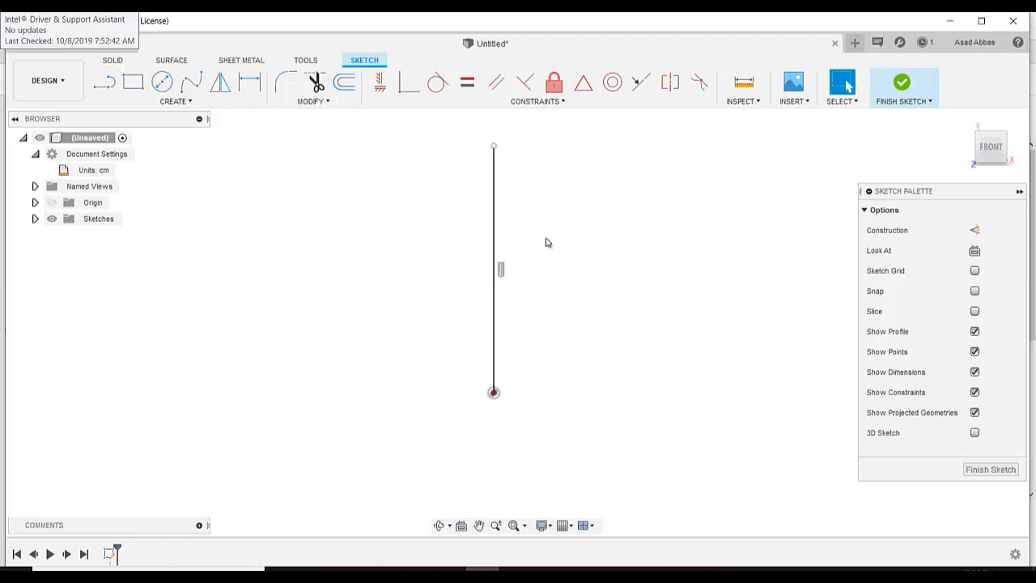
click(494, 241)
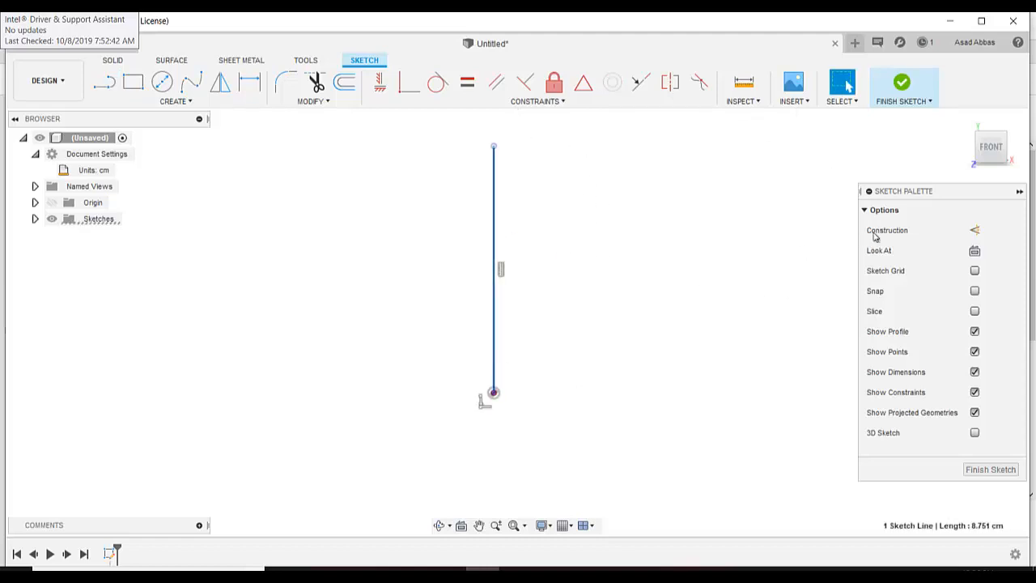
click(974, 230)
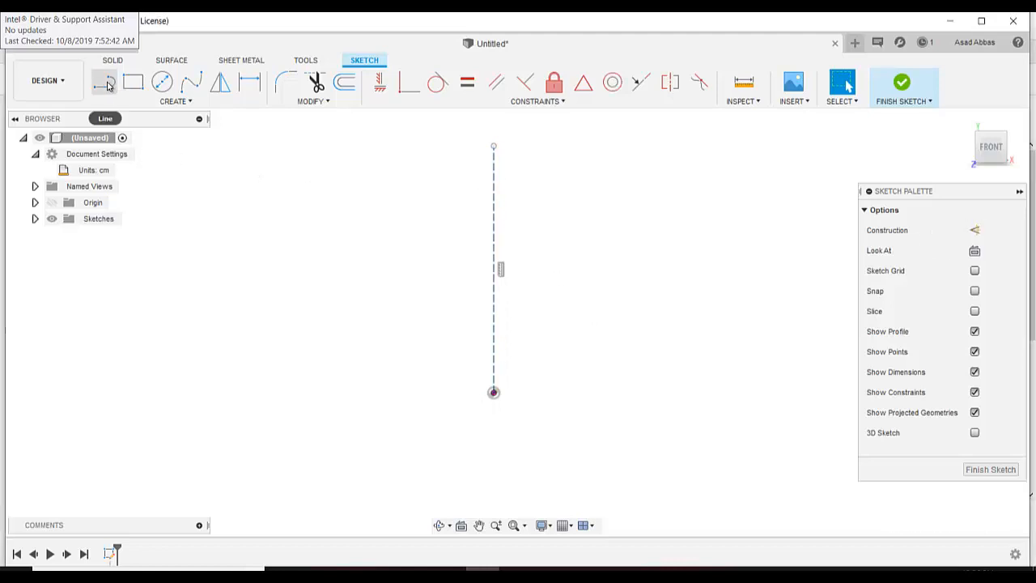
- Draw a horizontal line about 9.3 cm long from the origin toward positive X and convert it into a construction line
click(176, 104)
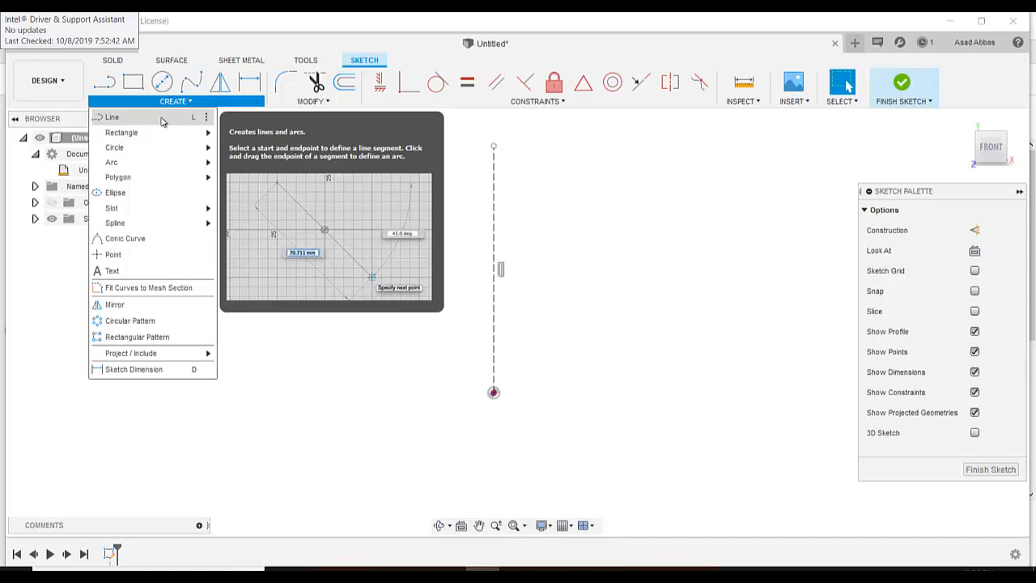
click(162, 118)
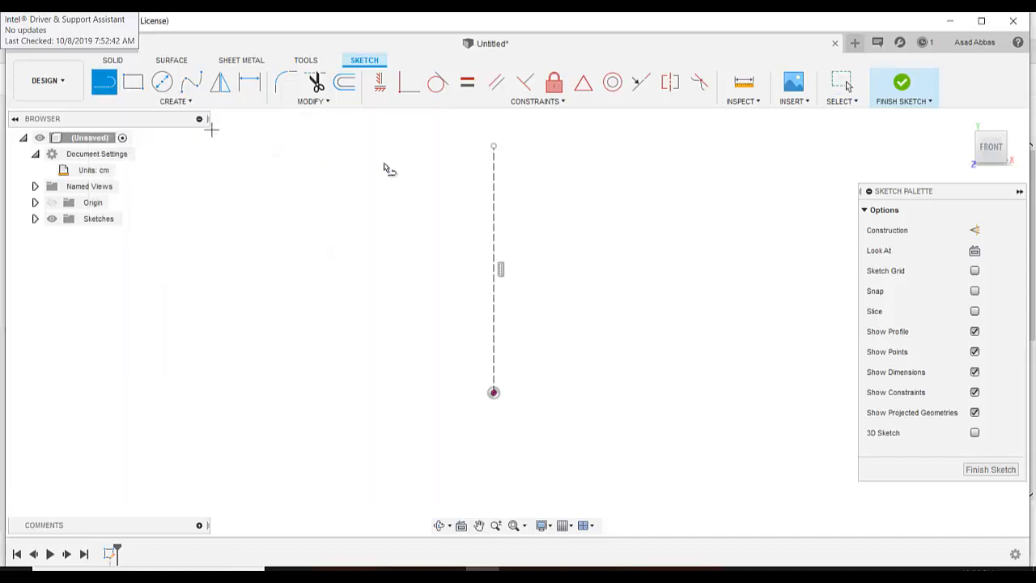
click(493, 392)
click(756, 393)
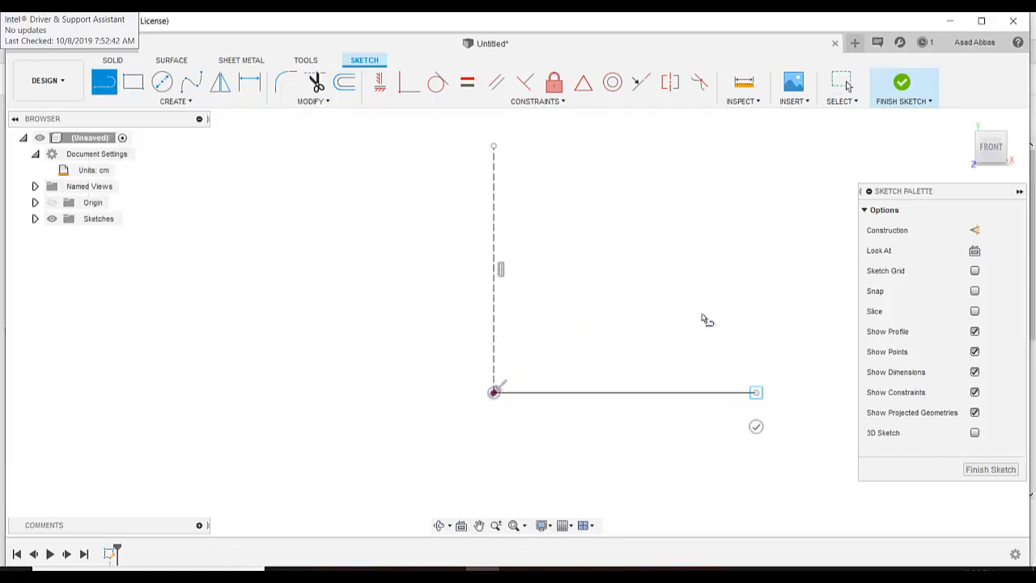
click(756, 426)
click(672, 394)
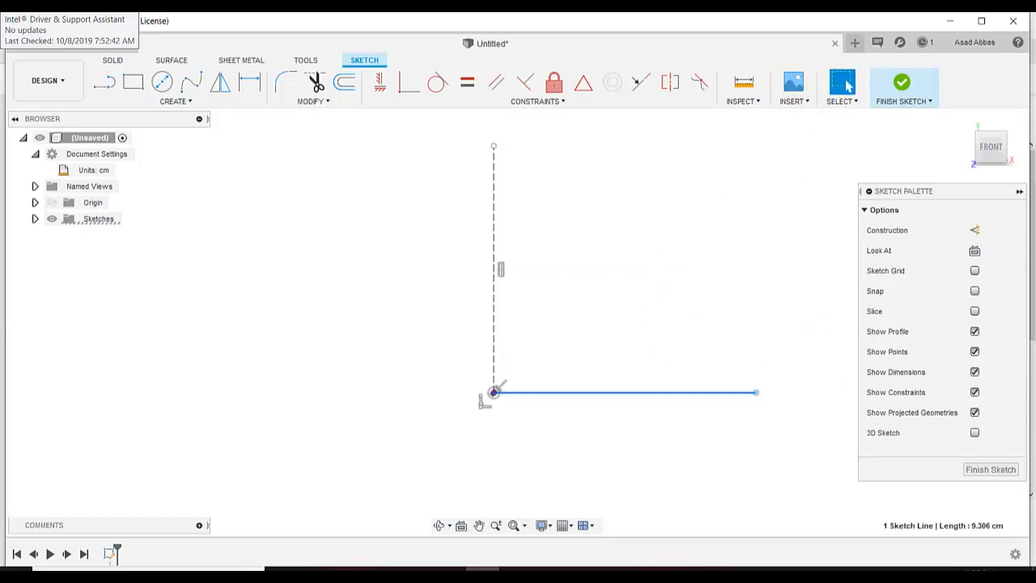
click(974, 230)
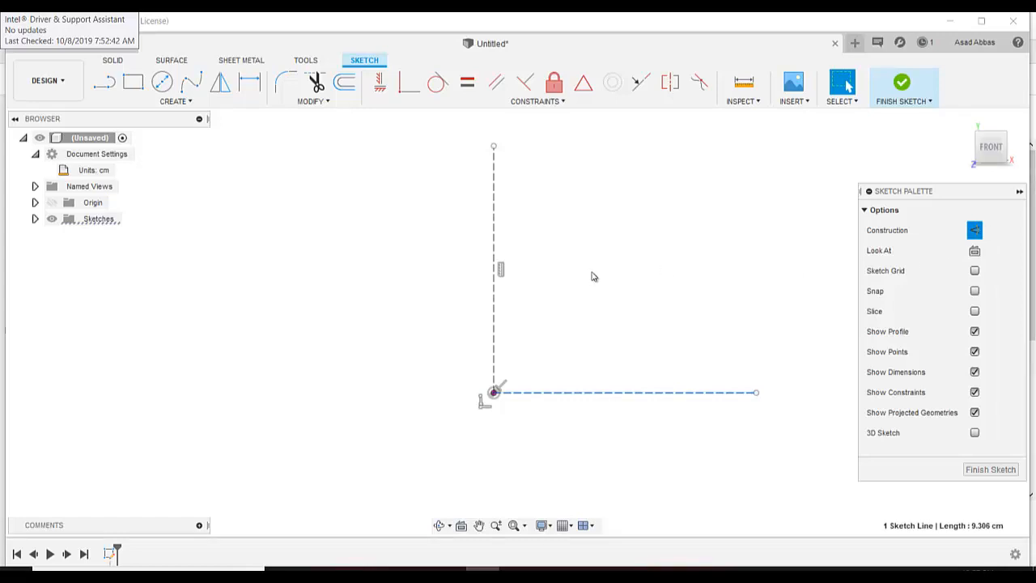
click(429, 241)
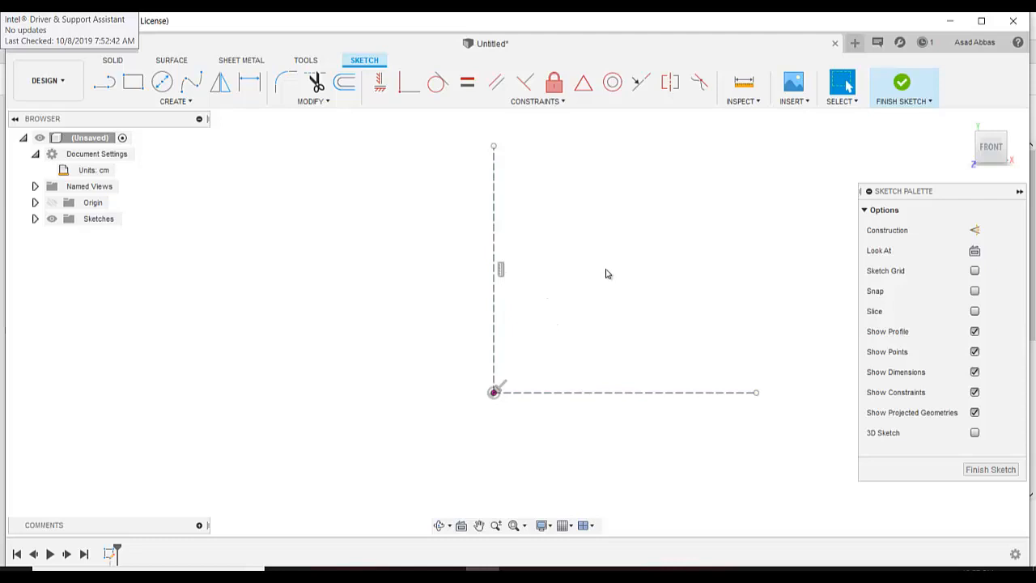
- Check the exam drawing and draw a solid base line about 7 cm long from the origin along the horizontal construction line
click(105, 84)
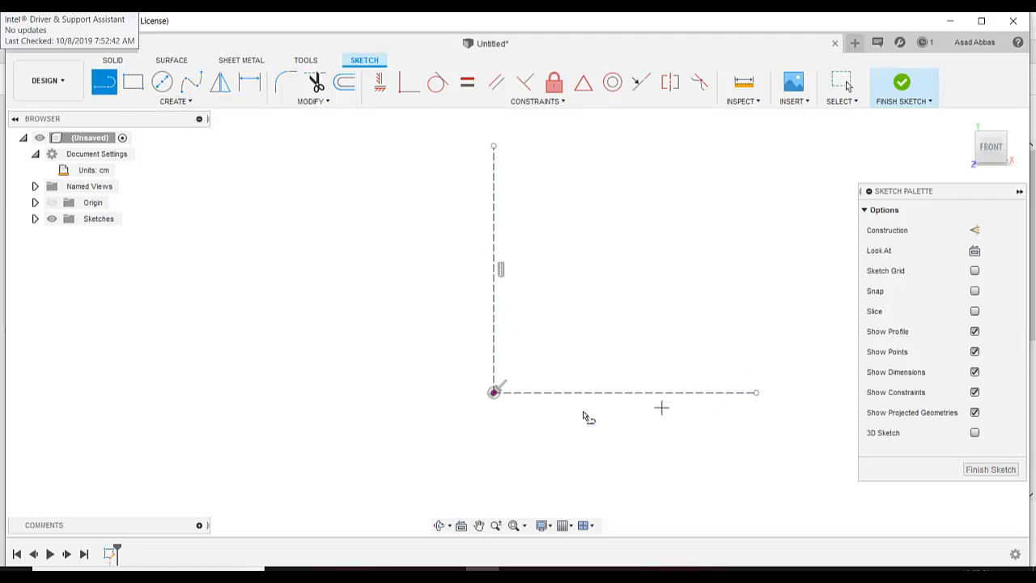
click(450, 568)
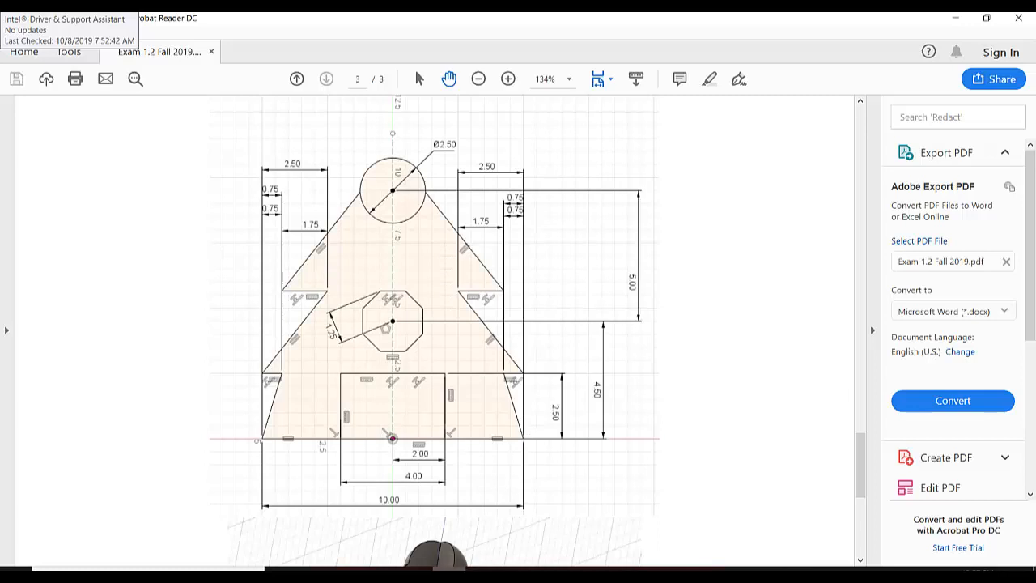
click(483, 569)
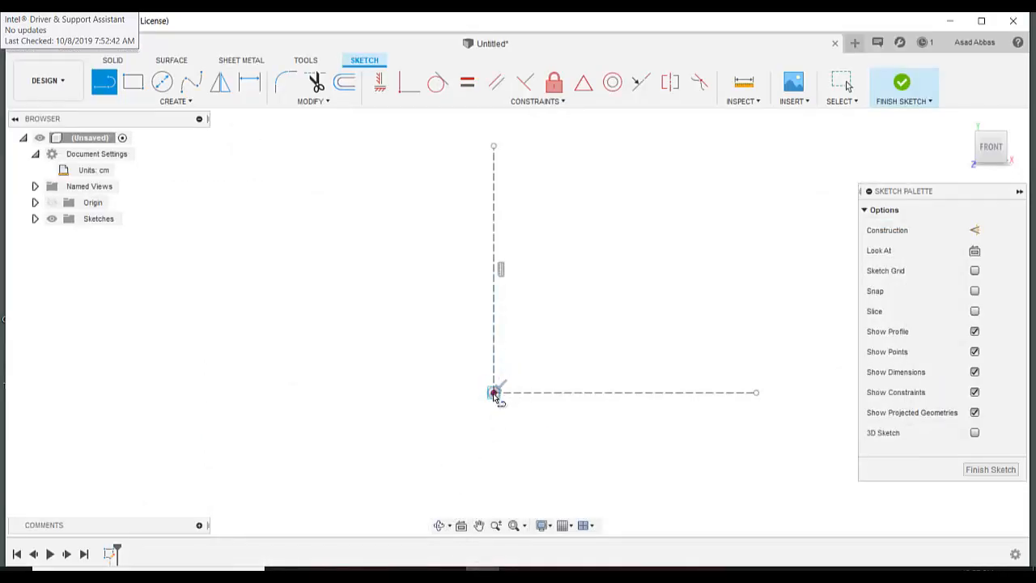
click(494, 394)
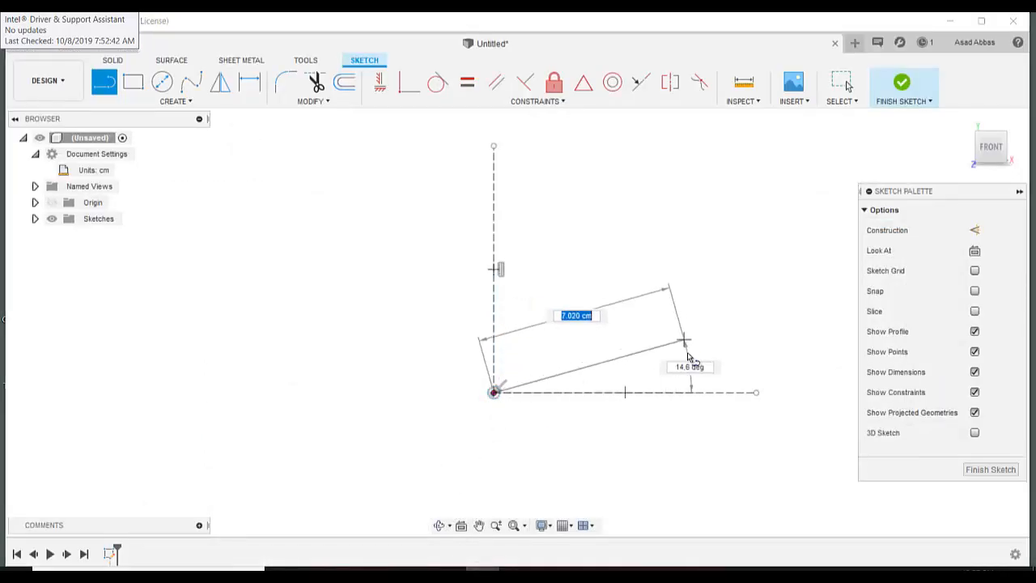
double_click(690, 393)
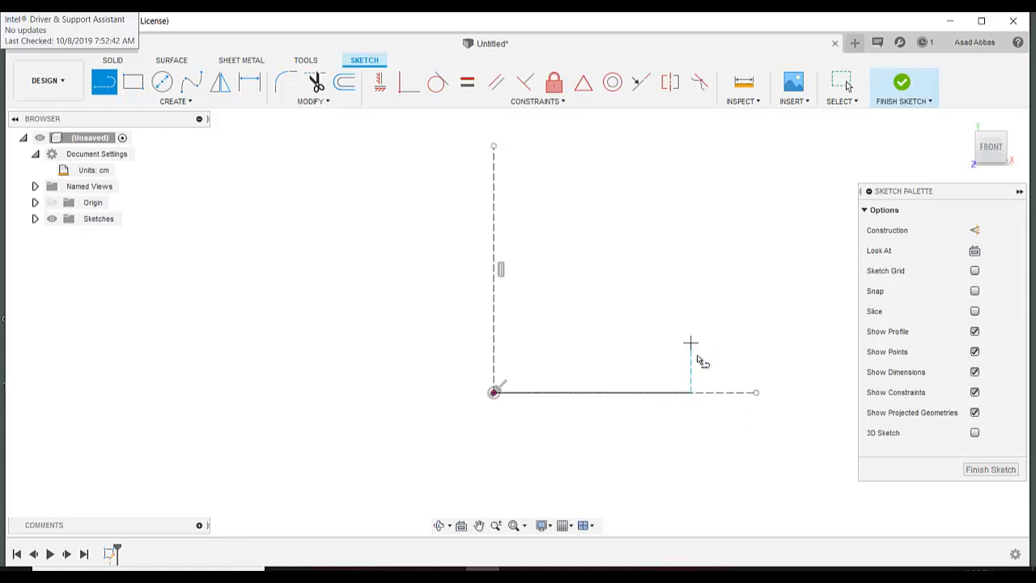
- Sketch the tree's zigzag right outline from the base line's end with two horizontal ledges and three slanted edges, leaving its upper end open
click(692, 389)
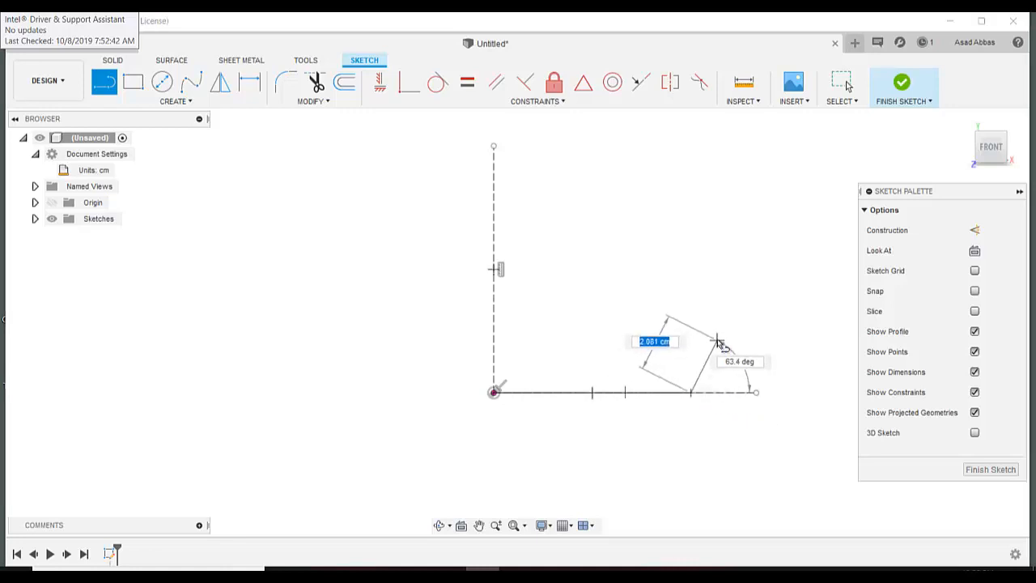
click(666, 313)
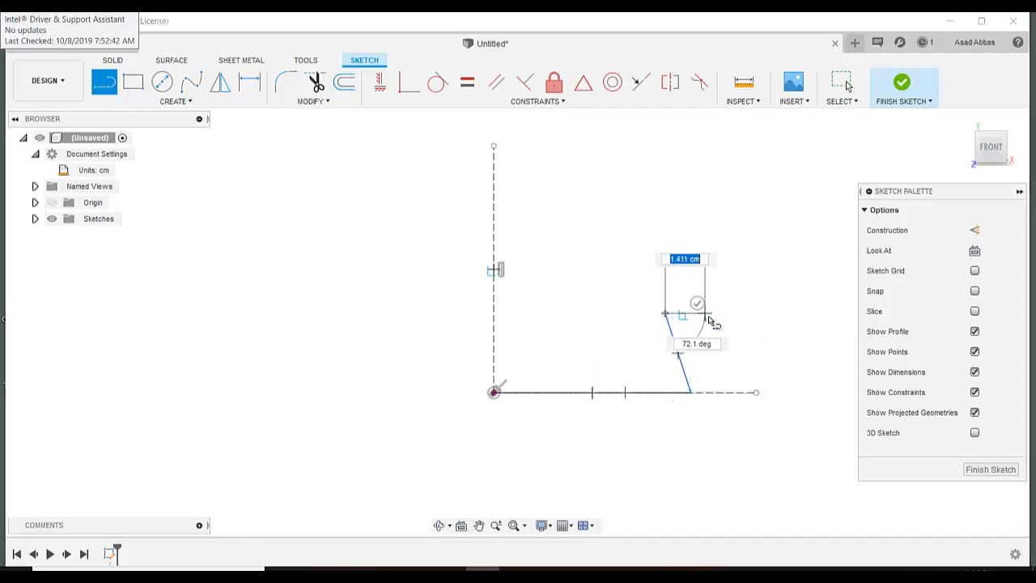
click(716, 313)
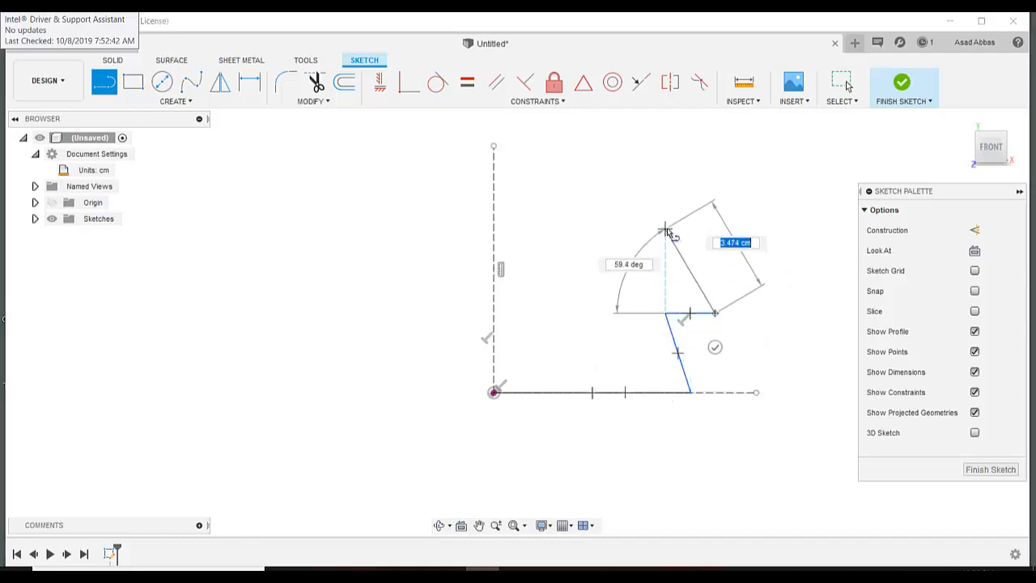
click(665, 219)
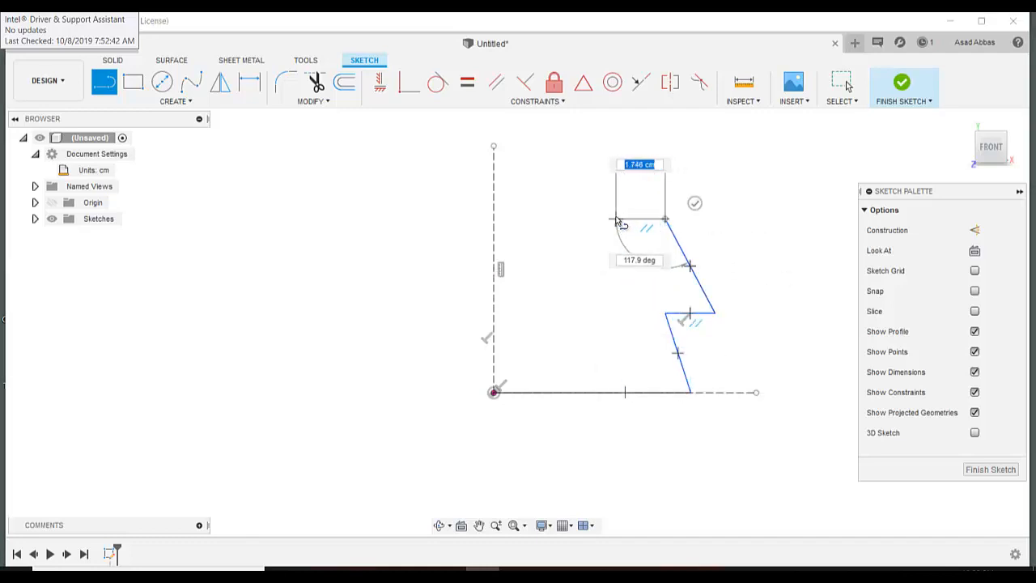
click(734, 219)
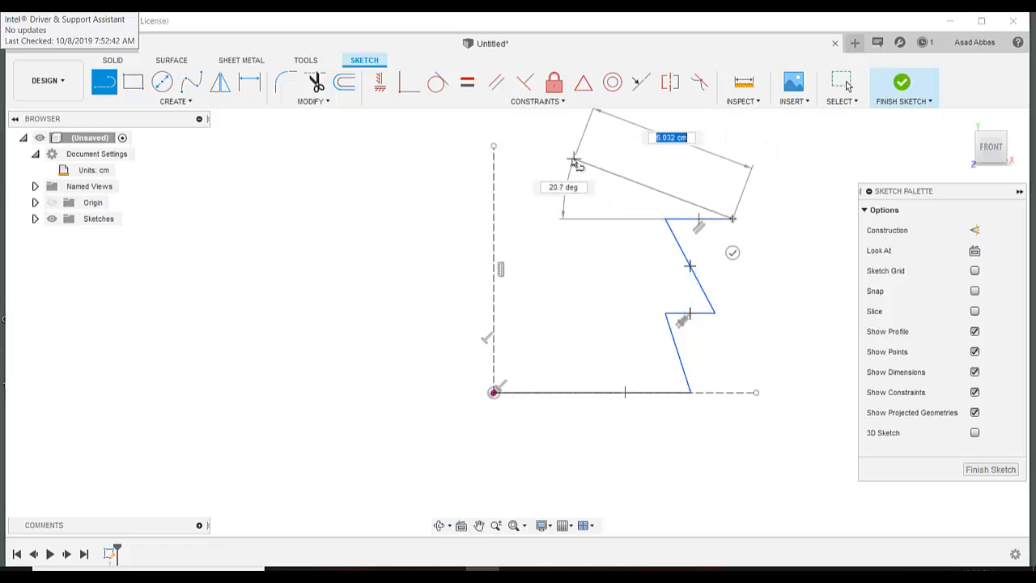
click(568, 140)
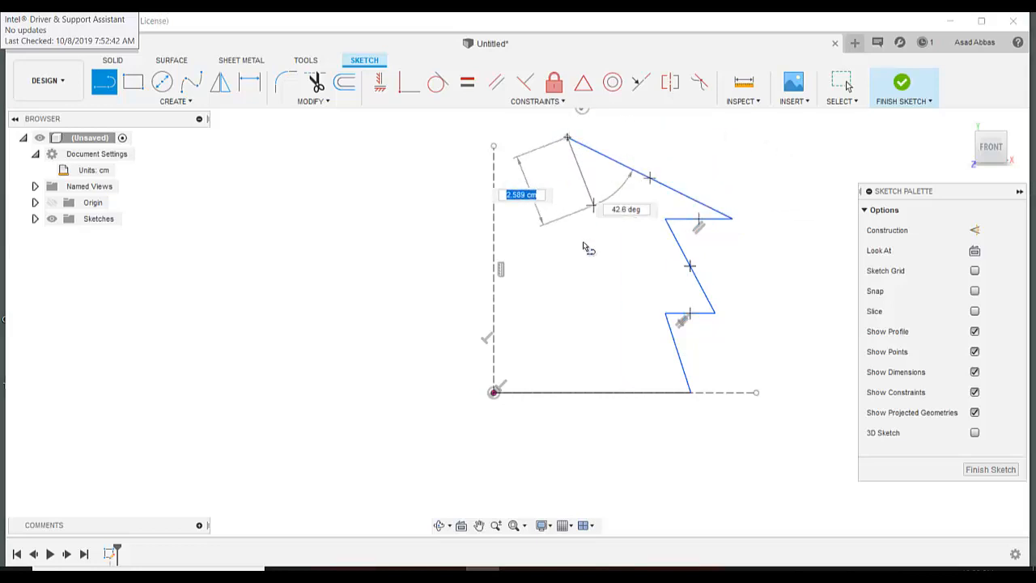
scroll(580, 257, down, 1)
key(Escape)
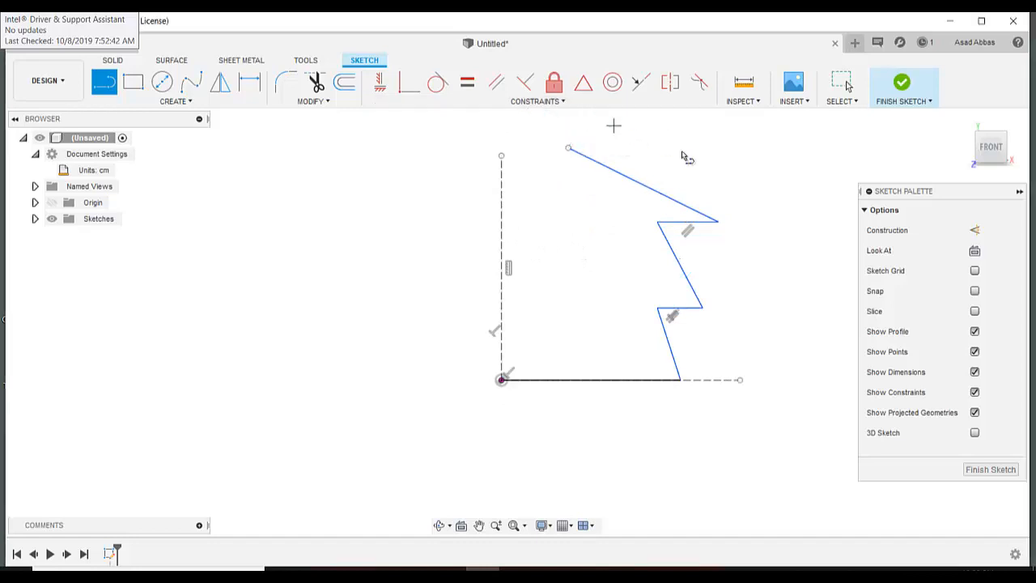
click(842, 81)
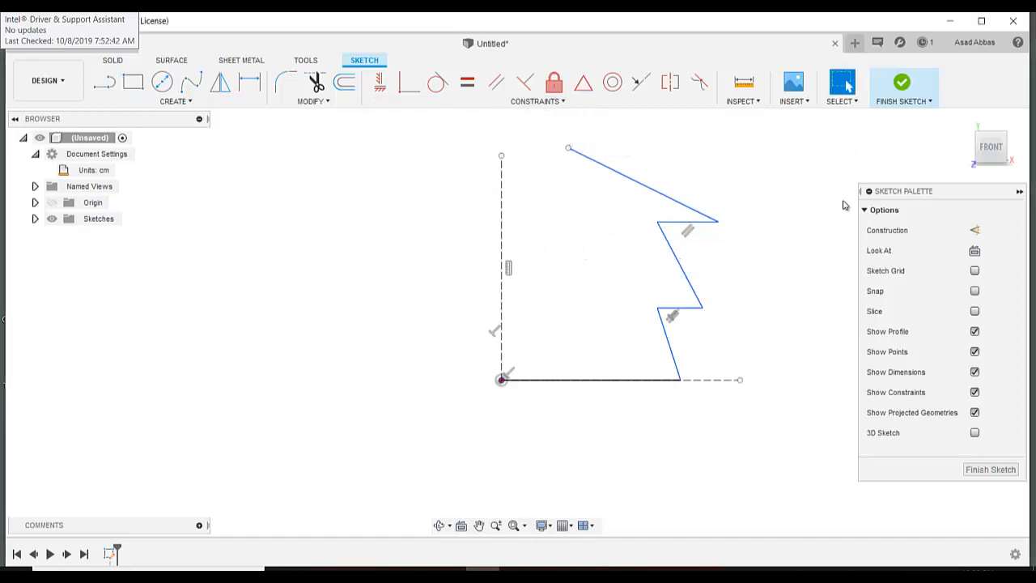
- Draw a circle about 2.9 cm in diameter centred on the vertical construction line near its upper end
click(454, 562)
click(162, 81)
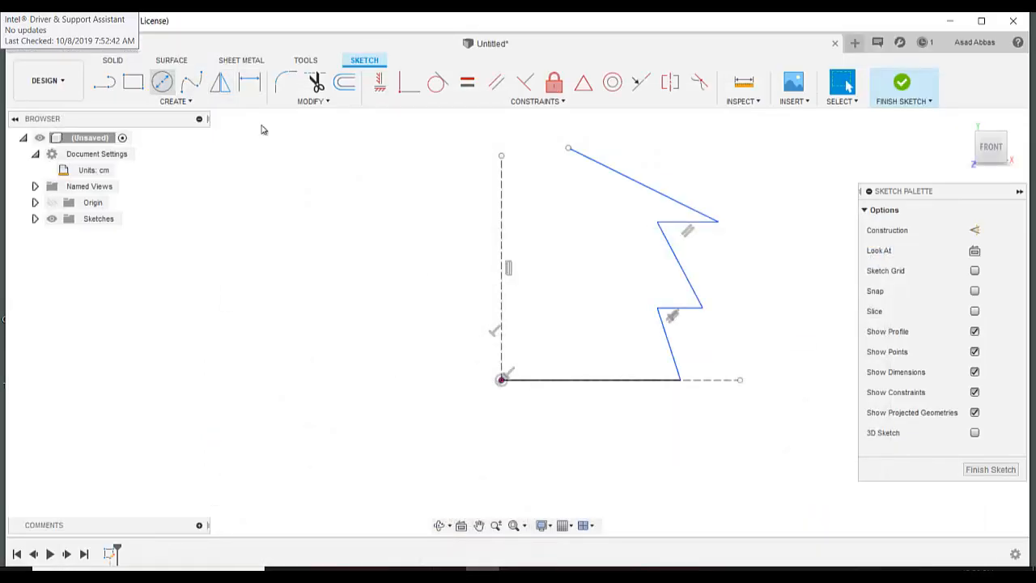
click(501, 205)
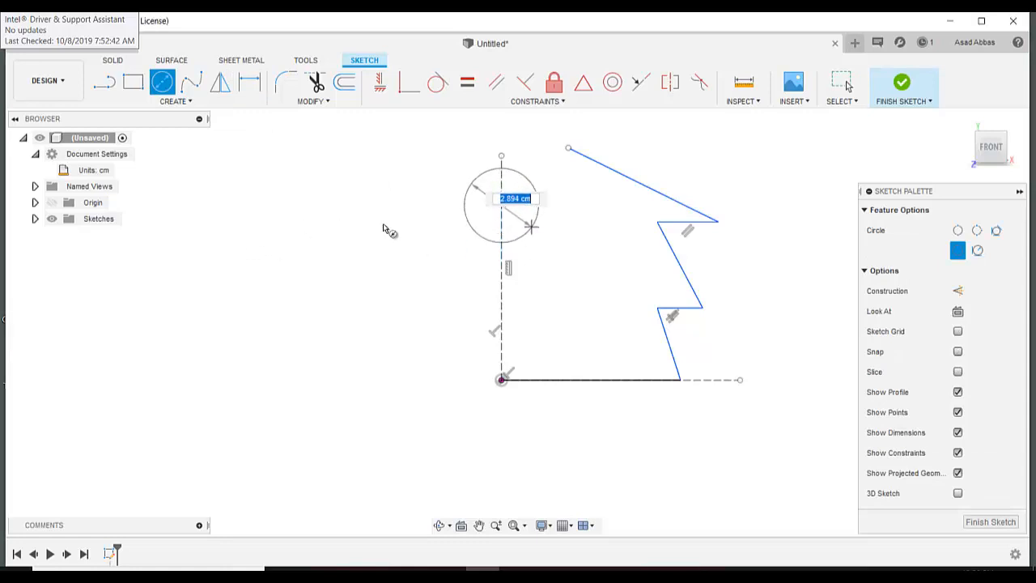
key(Return)
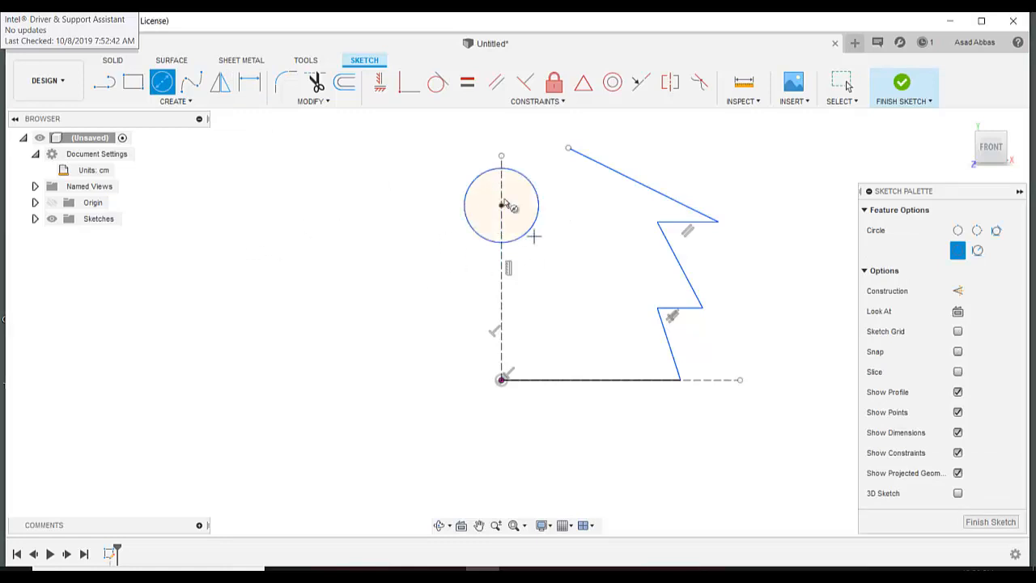
click(841, 83)
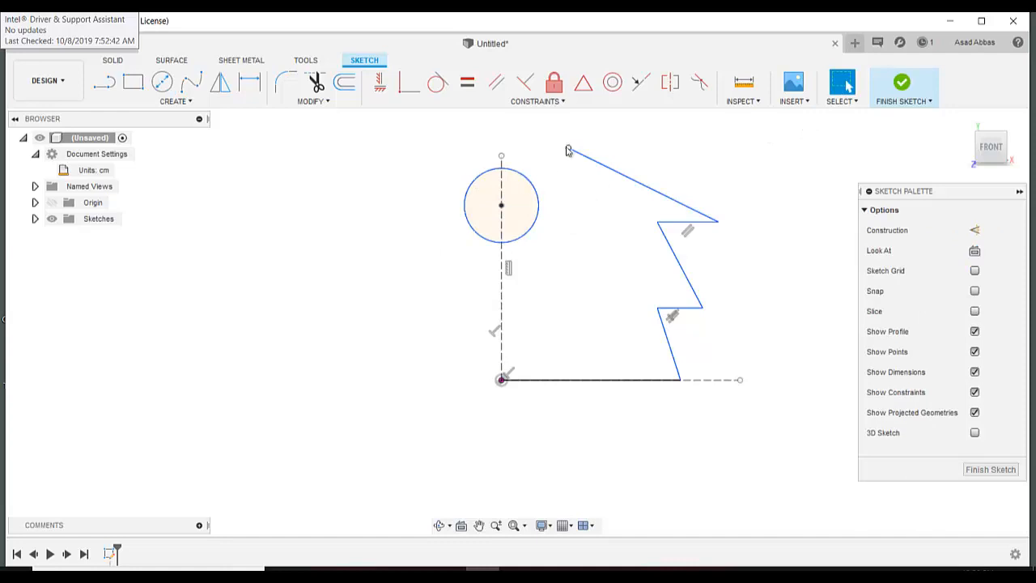
- Attach the slanted edge's open end to the circle and extend the vertical construction line to about 10.5 cm above the origin
drag(568, 148, 503, 112)
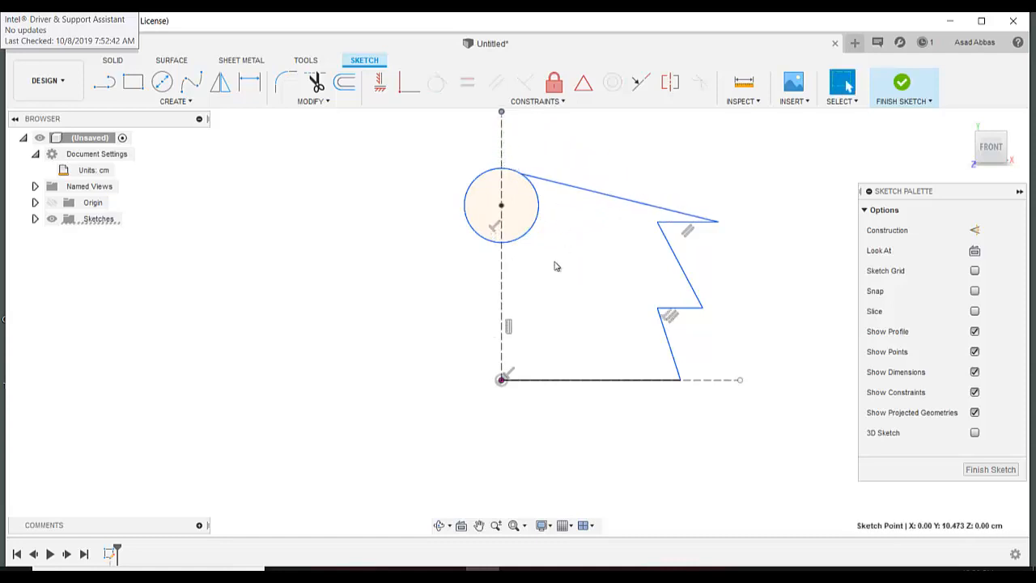
drag(501, 205, 509, 209)
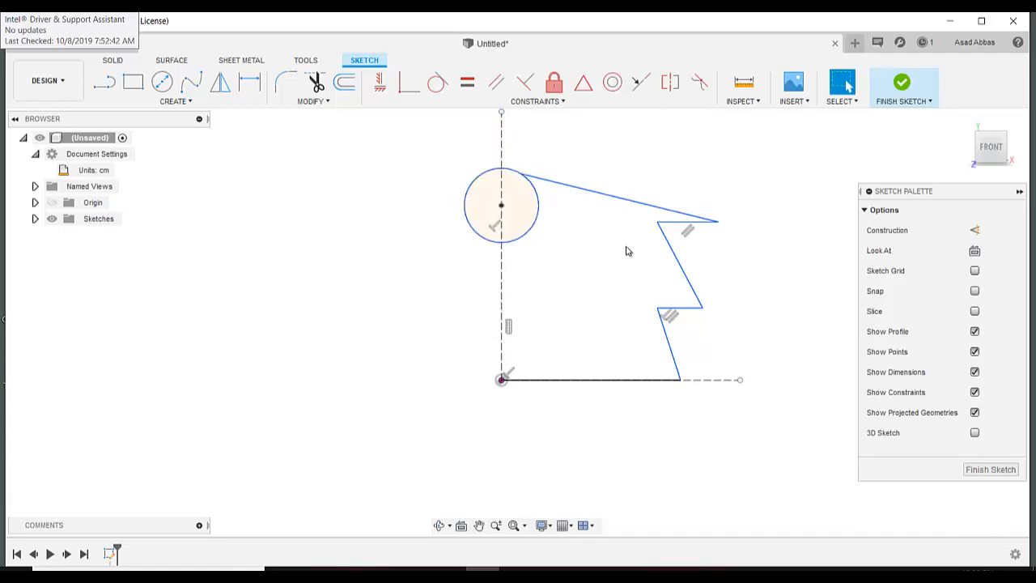
click(502, 209)
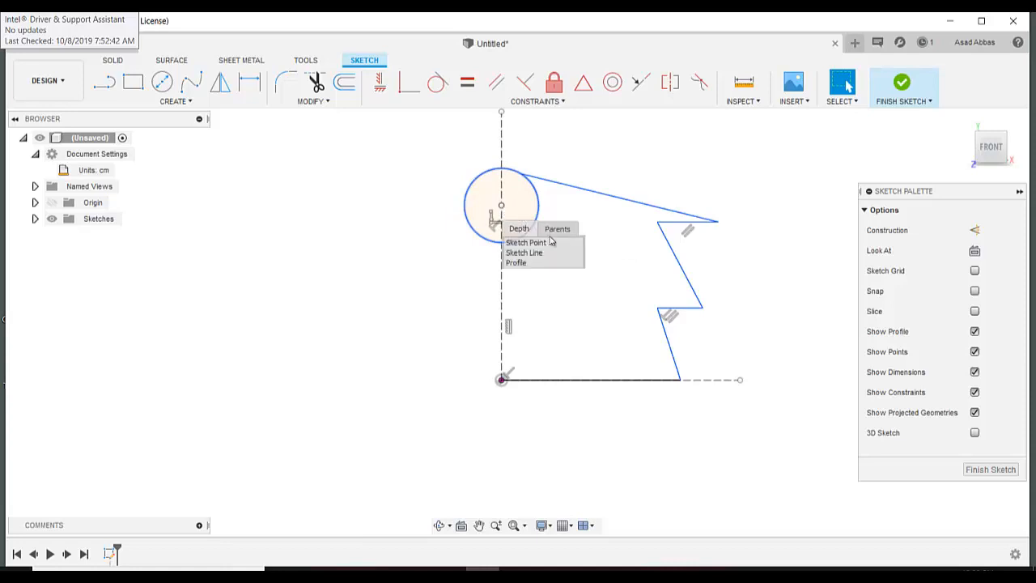
- Shrink the circle, move it higher on the vertical construction line, and shift the slanted edge's attached end up its right side
drag(501, 206, 564, 267)
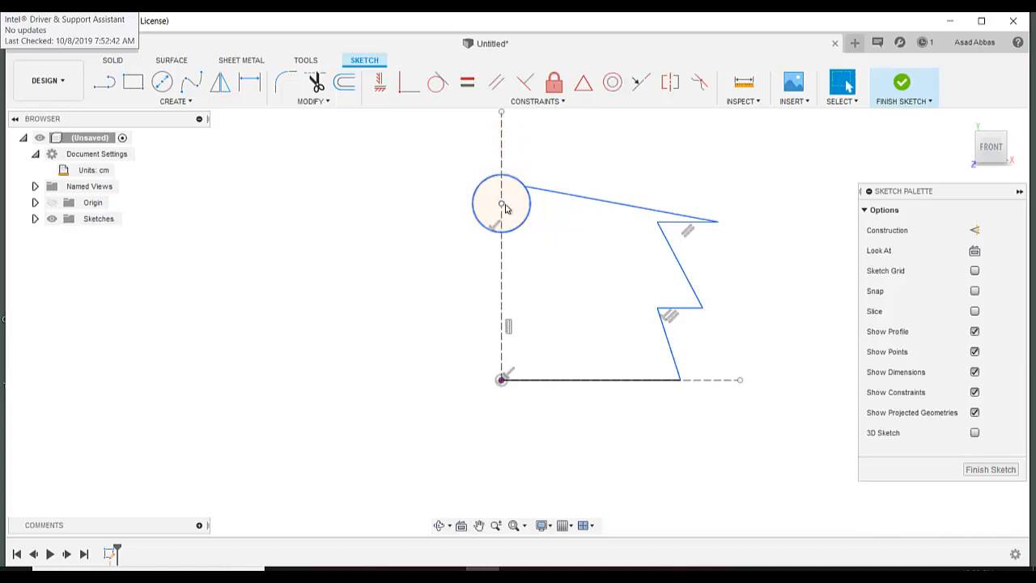
mouse_move(504, 206)
mouse_down()
mouse_move(502, 161)
mouse_move(532, 168)
mouse_move(537, 182)
mouse_up()
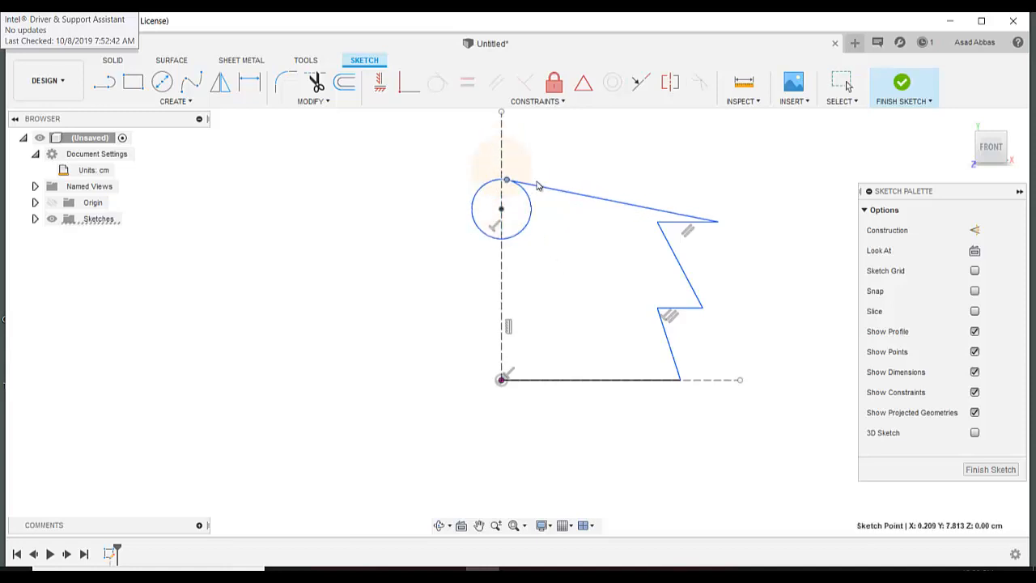
click(567, 231)
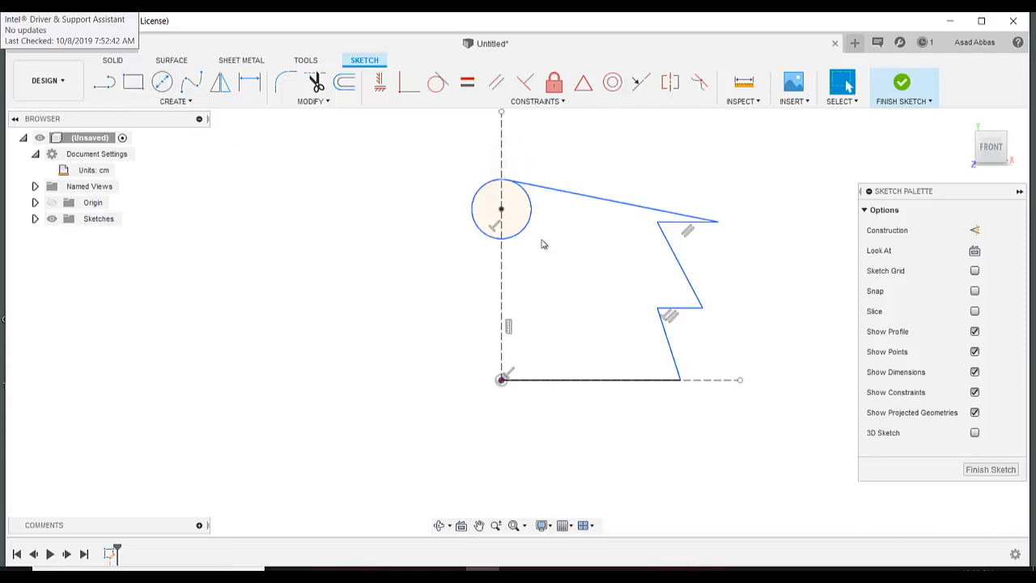
drag(502, 208, 499, 155)
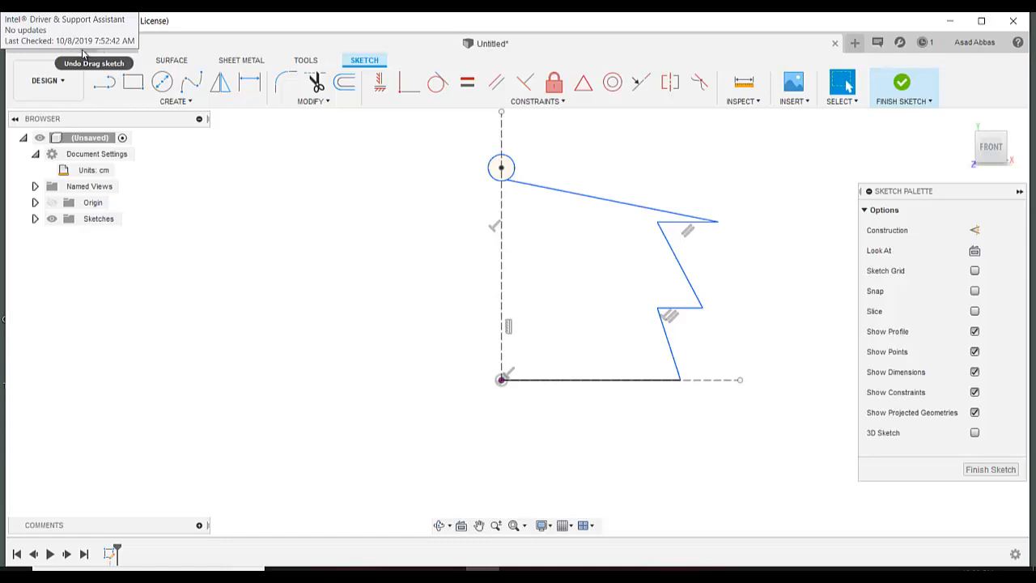
click(83, 54)
click(83, 55)
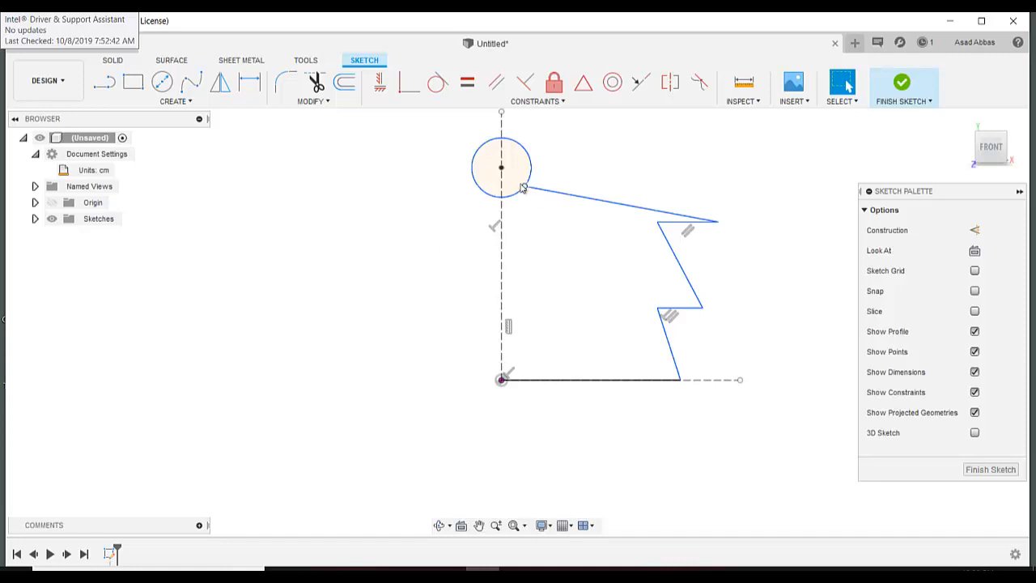
drag(524, 187, 532, 156)
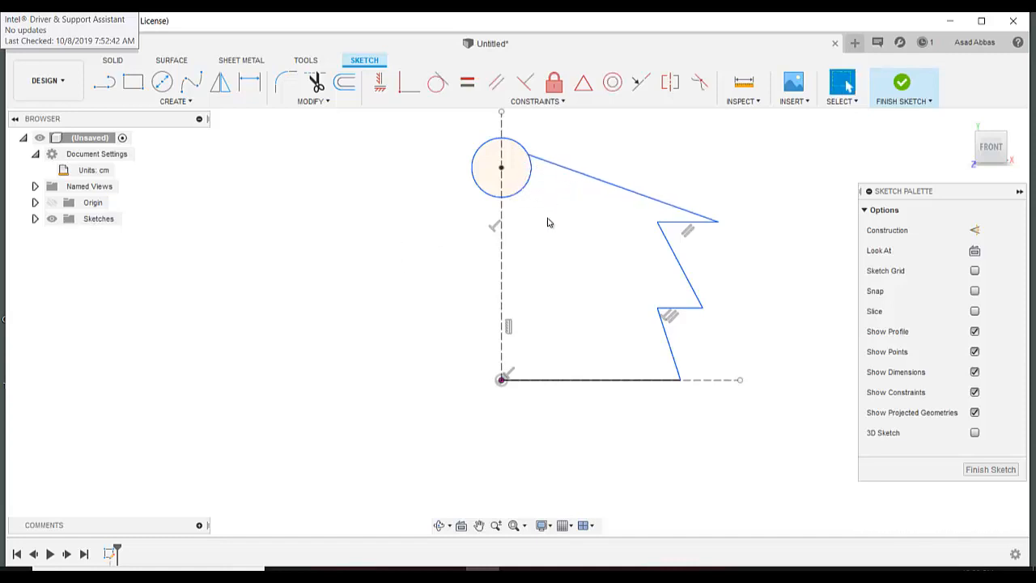
- Dimension the solid base line from the origin to its outer end as 5 cm
click(177, 102)
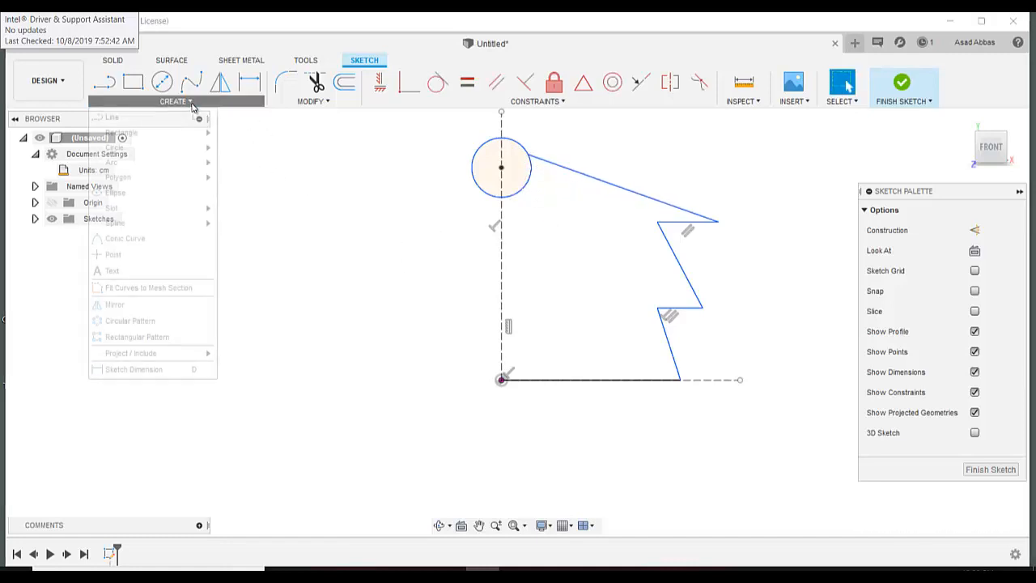
click(157, 375)
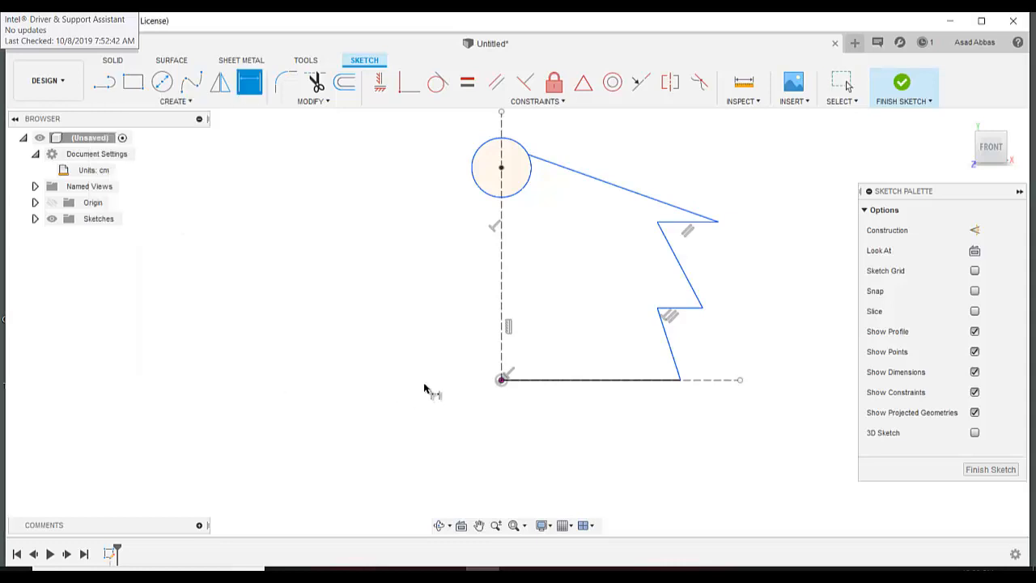
click(681, 379)
click(502, 380)
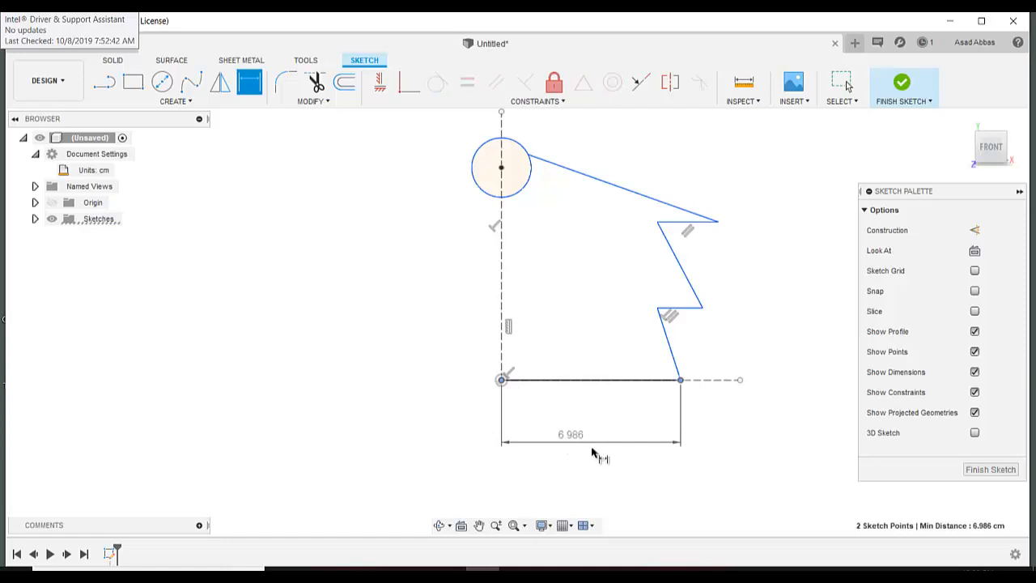
click(637, 451)
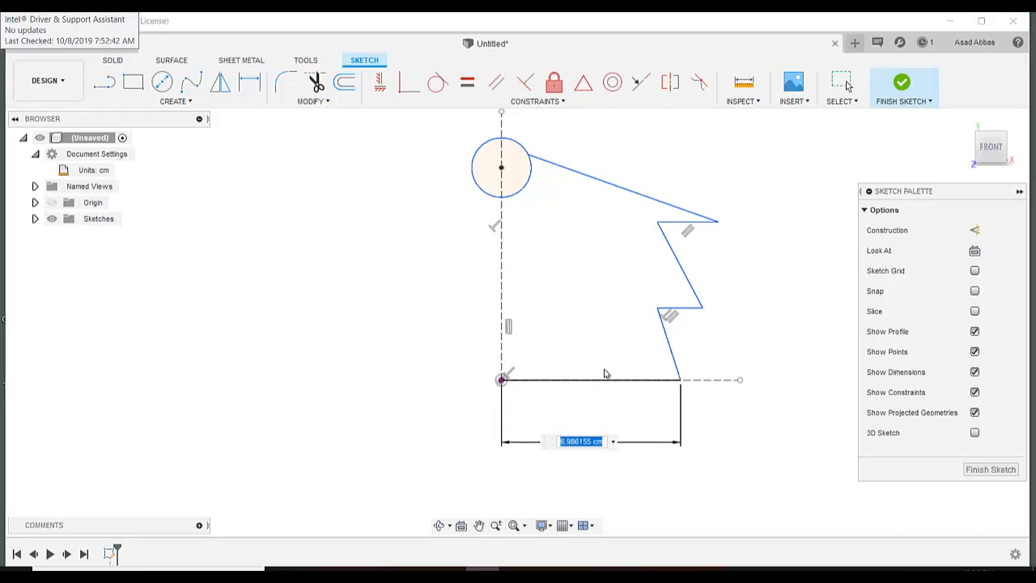
text(5)
key(Return)
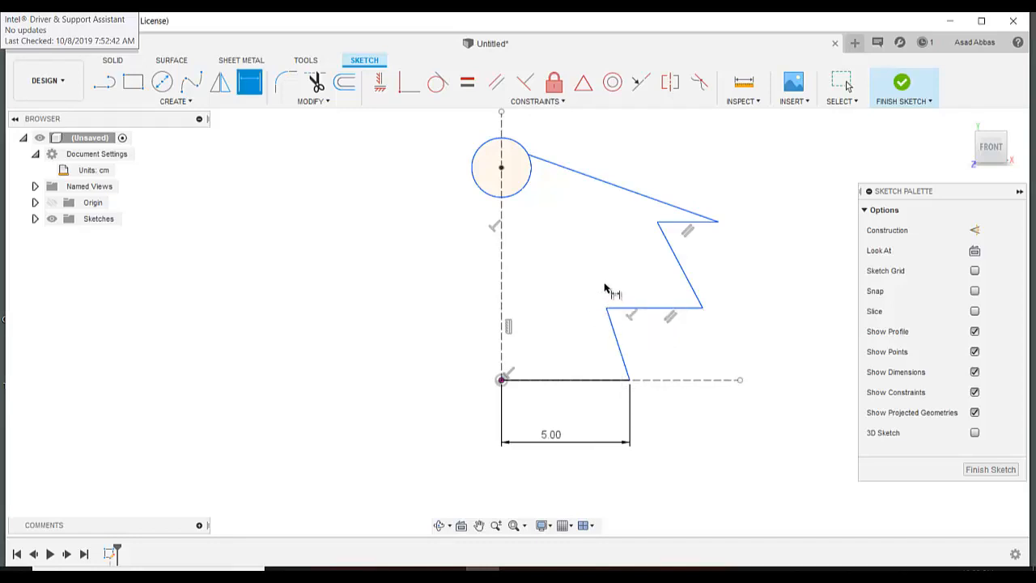
- Dimension the vertical distance between the base line and the lower ledge as 2 cm
click(685, 309)
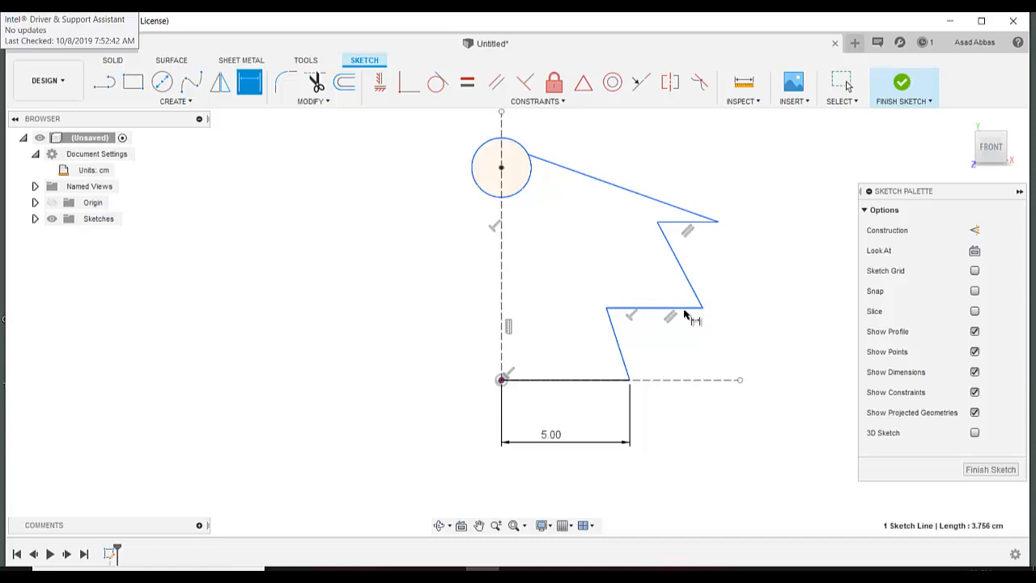
click(629, 379)
click(771, 346)
text(2.817298)
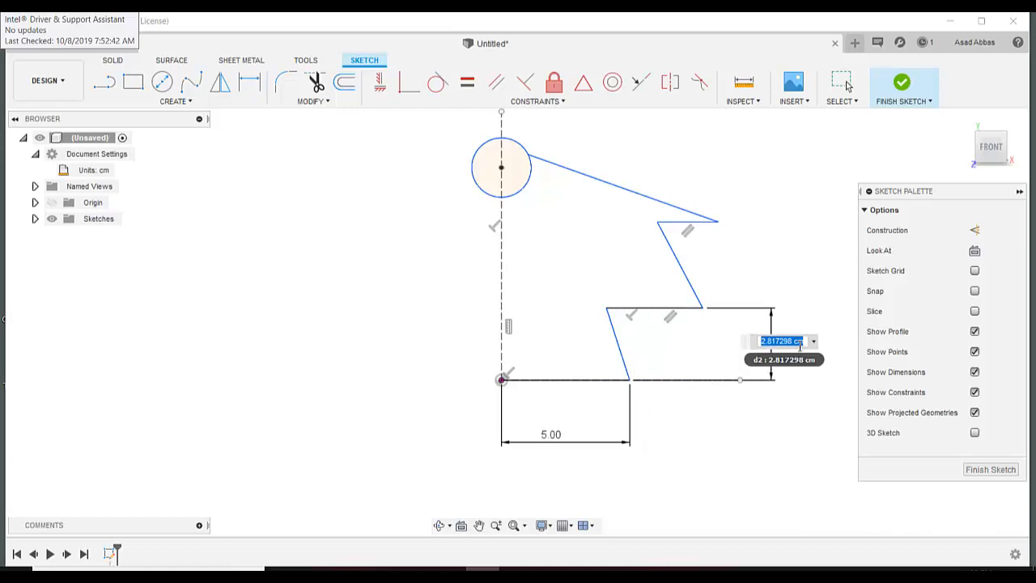
key(Return)
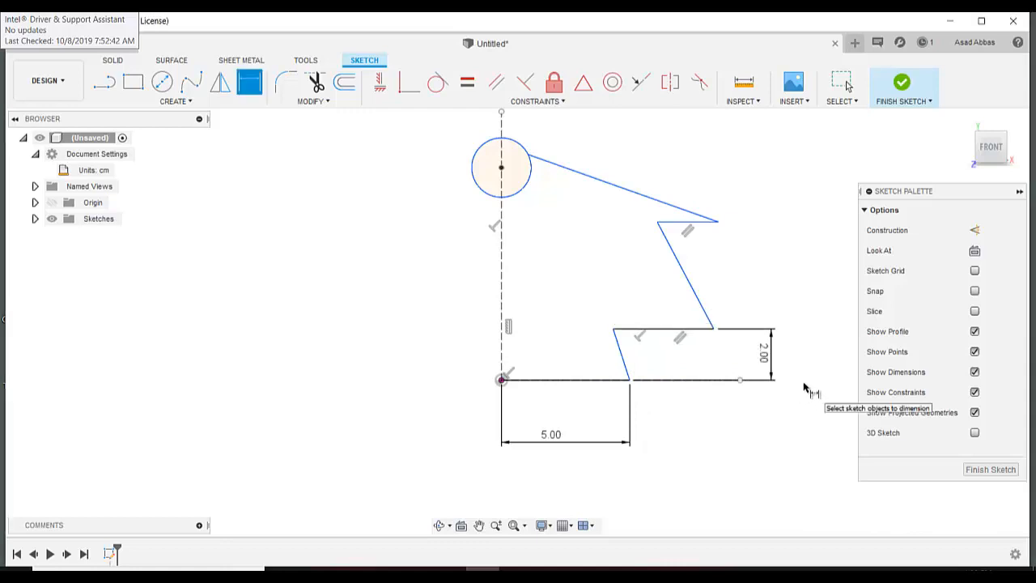
- Dimension the lower ledge's horizontal length as 0.75 cm
click(714, 331)
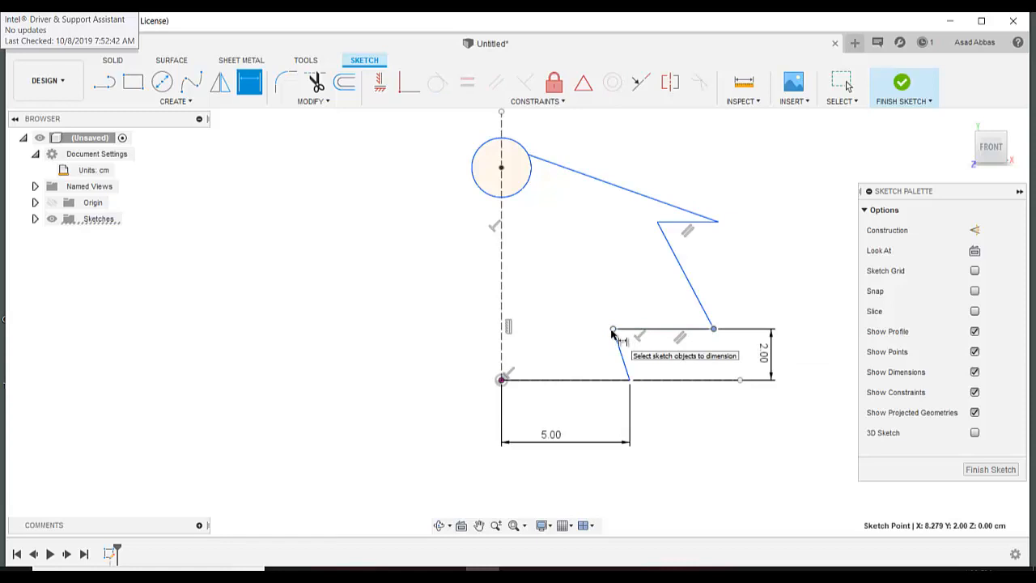
click(613, 331)
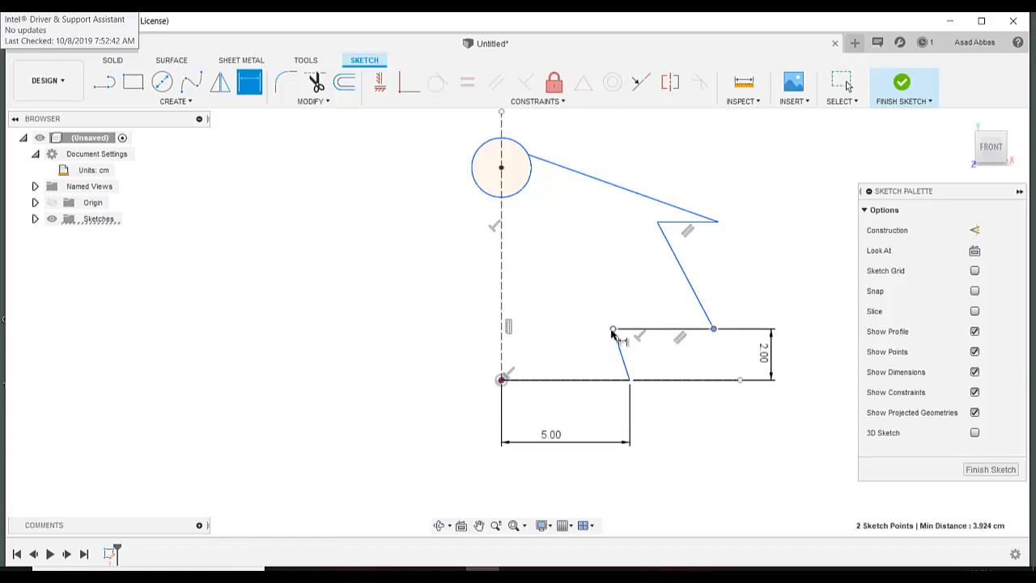
click(696, 121)
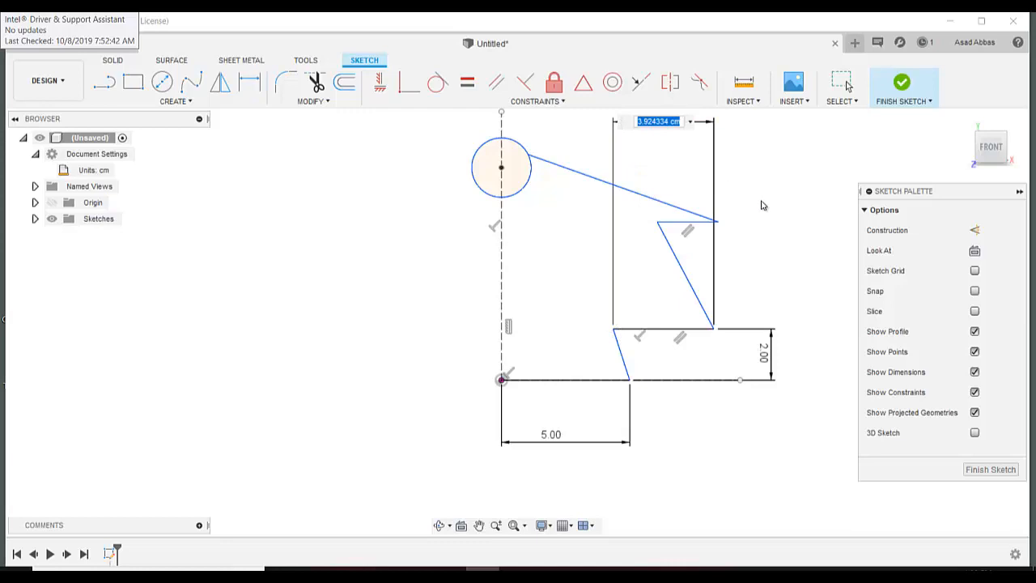
text(0.75)
key(Return)
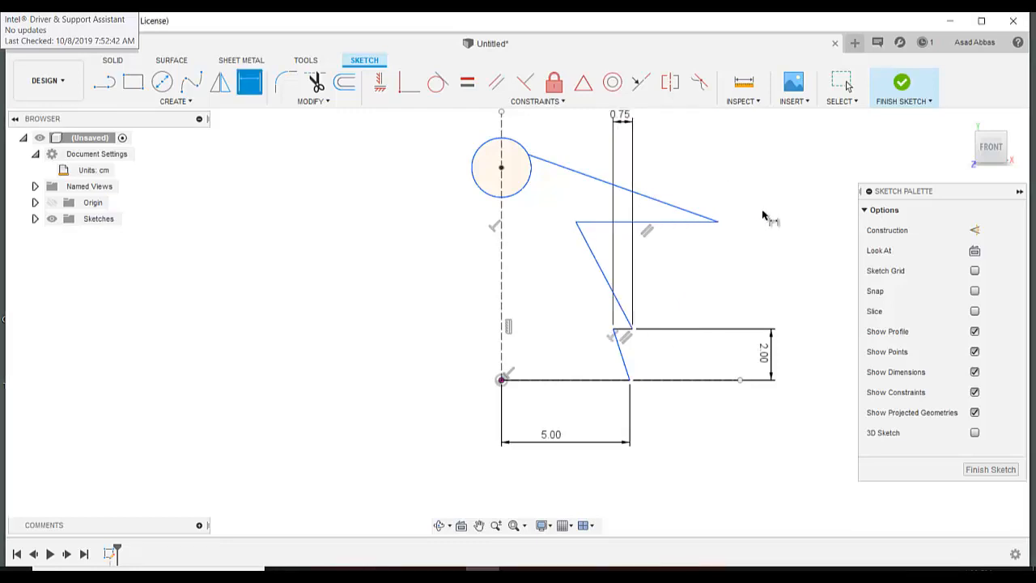
- Dimension the horizontal distance between the two ends of the lowest slanted edge as 0.75 cm
click(614, 331)
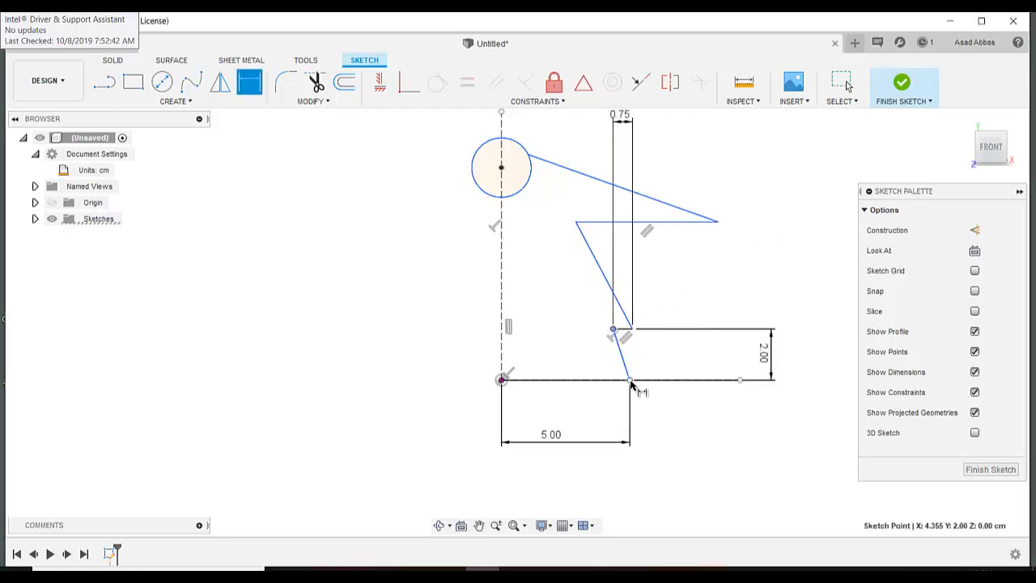
click(631, 381)
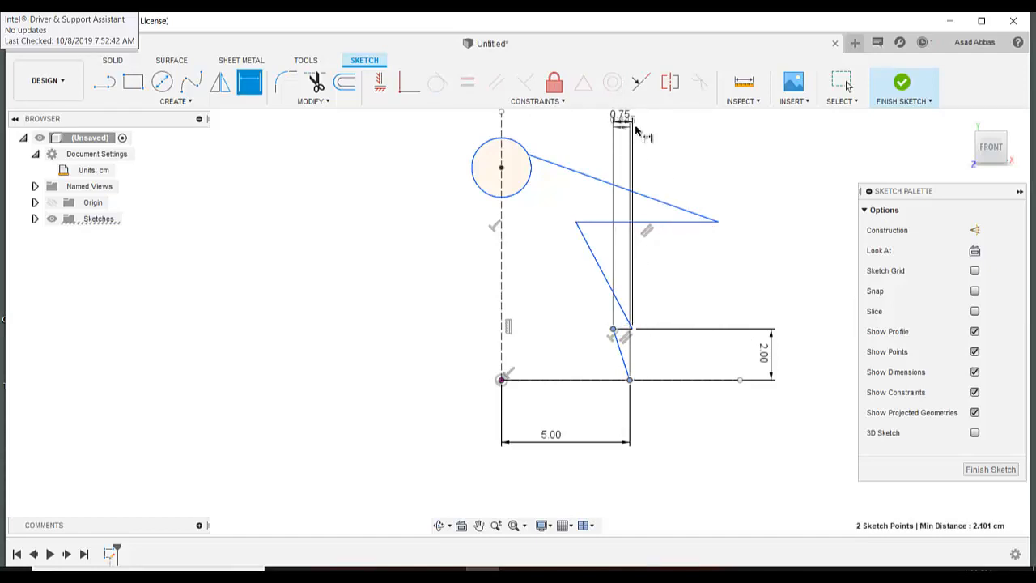
scroll(633, 127, down, 2)
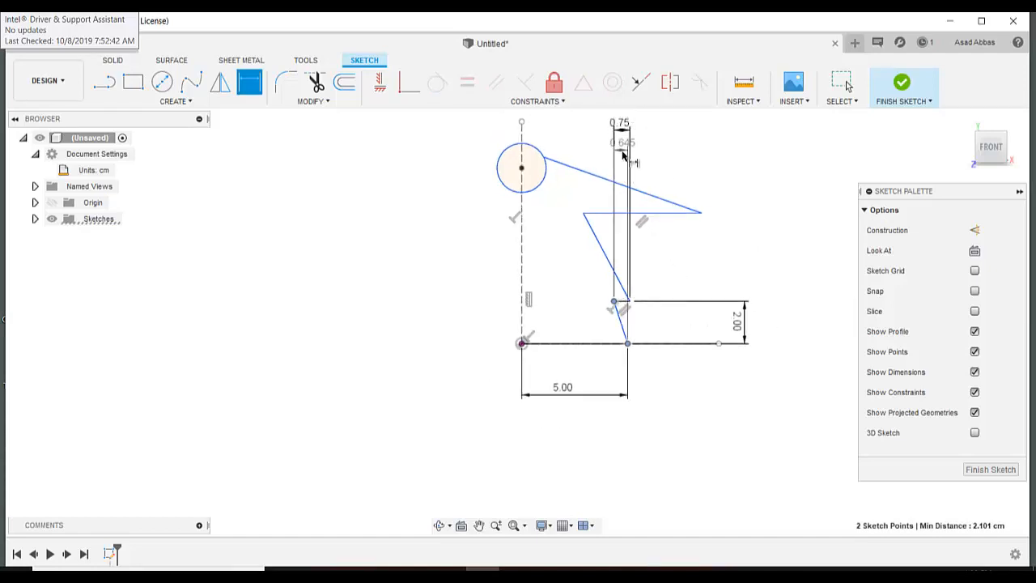
click(623, 156)
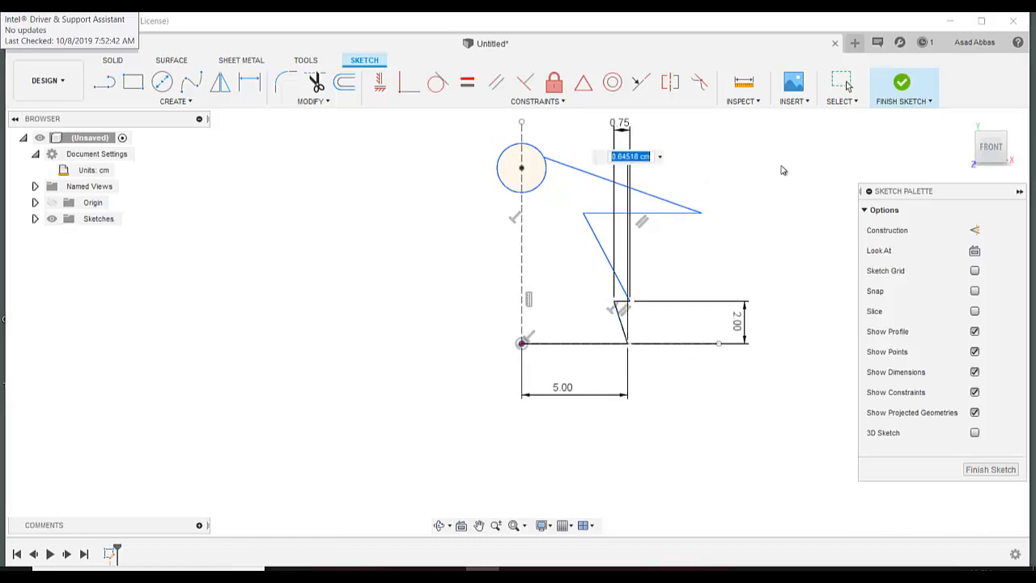
text(0.75)
key(Return)
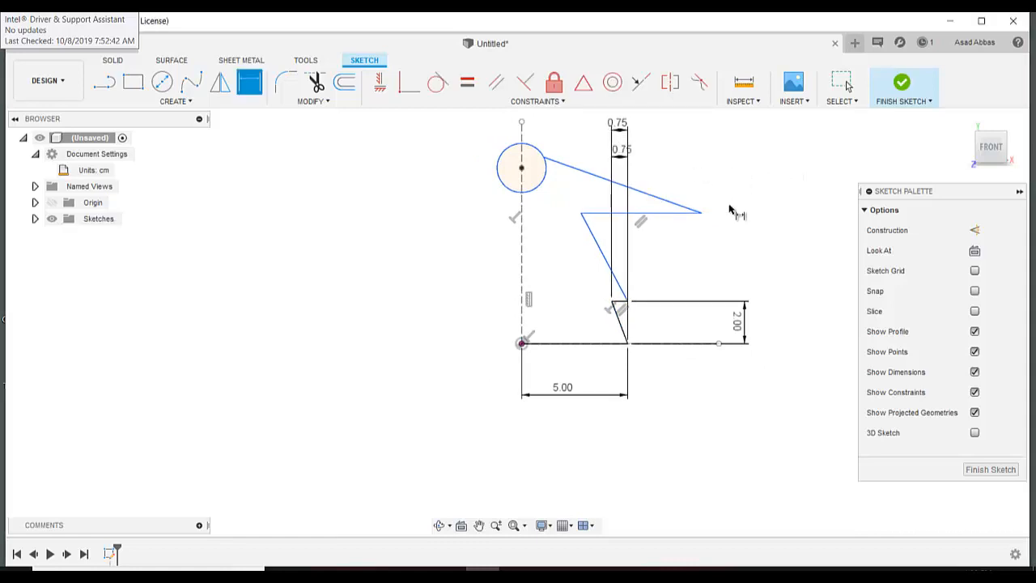
- Reposition the two overlapping 0.75 cm dimensions above the profile so their labels stand apart
scroll(728, 208, down, 1)
scroll(684, 144, up, 2)
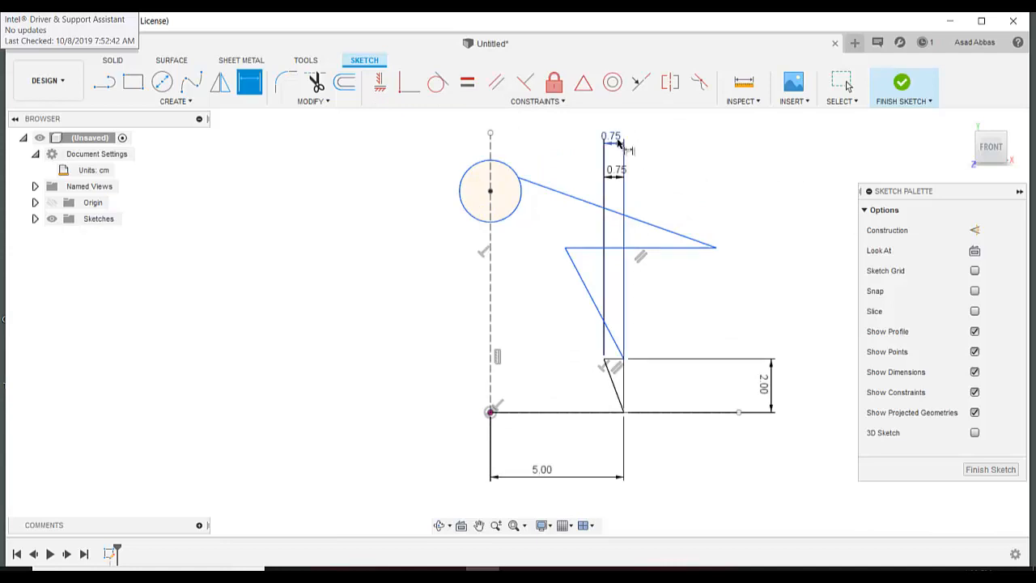
key(Escape)
drag(620, 167, 620, 119)
key(d)
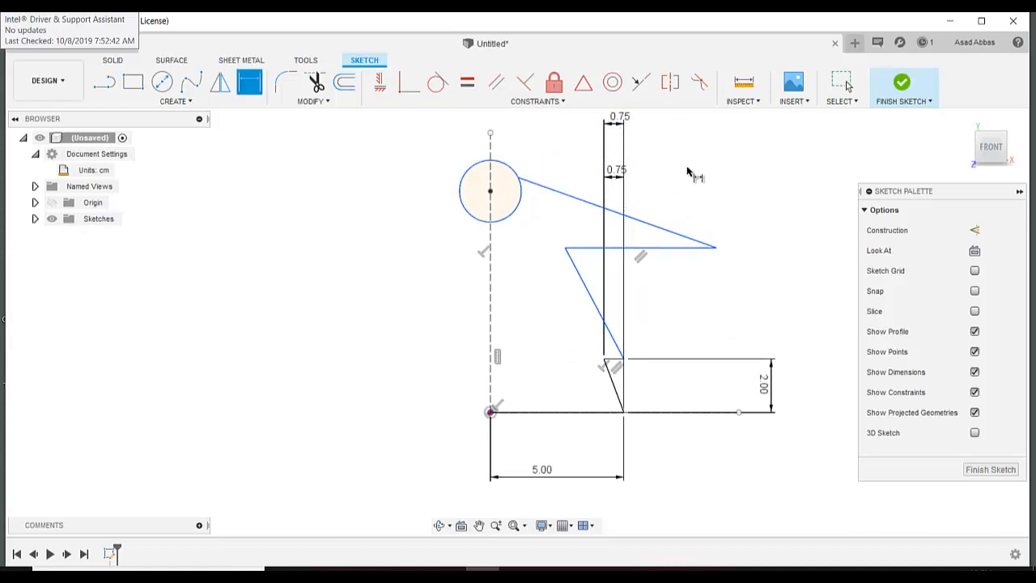
drag(619, 181, 666, 160)
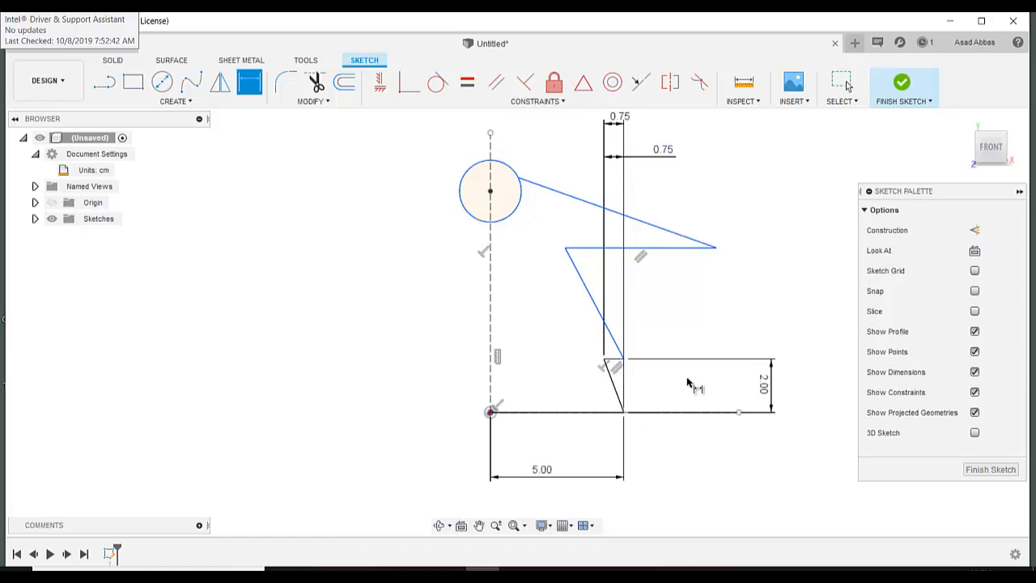
- Dimension the horizontal distance between the inner corners of the lower and upper ledges as 1.75 cm
click(604, 359)
click(565, 247)
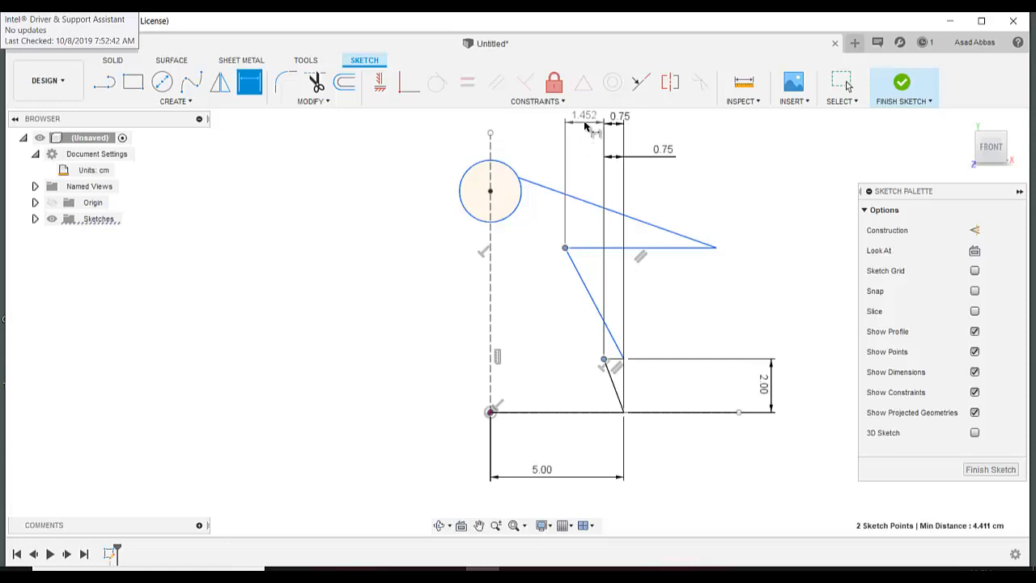
click(587, 129)
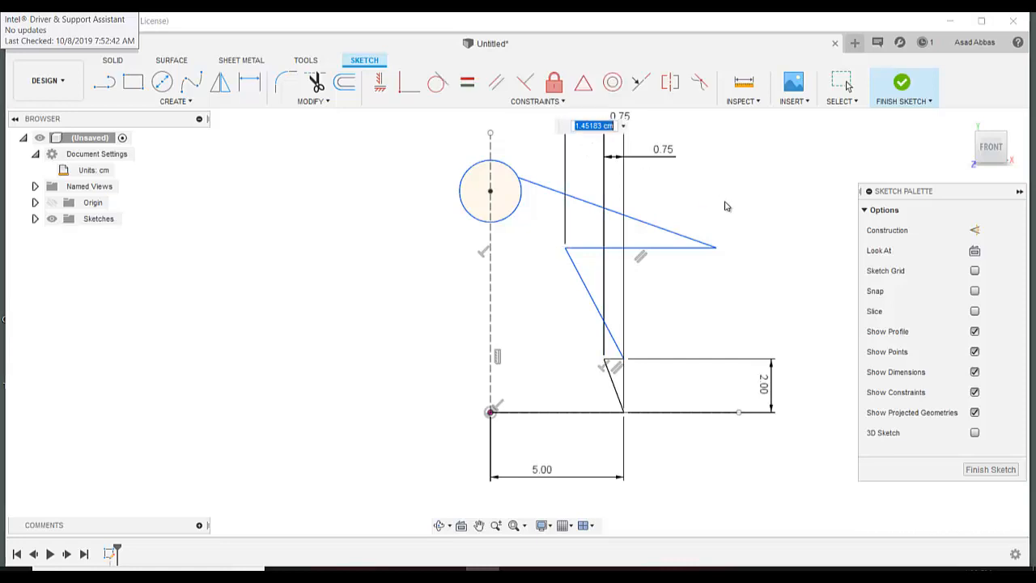
text(1.75)
key(Return)
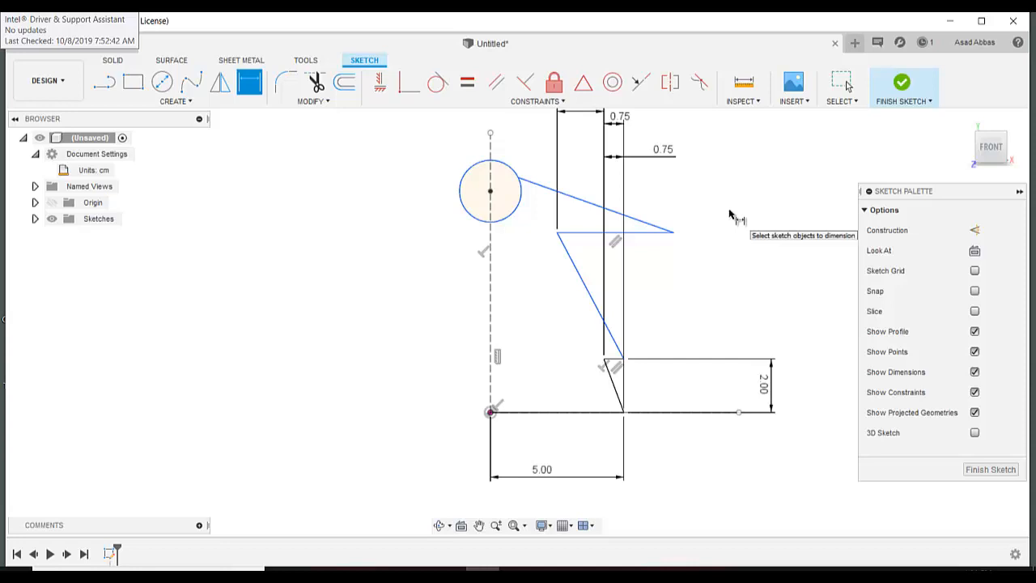
- Try to add a horizontal dimension between the lower ledge's outer end and the upper ledge's inner corner
click(624, 357)
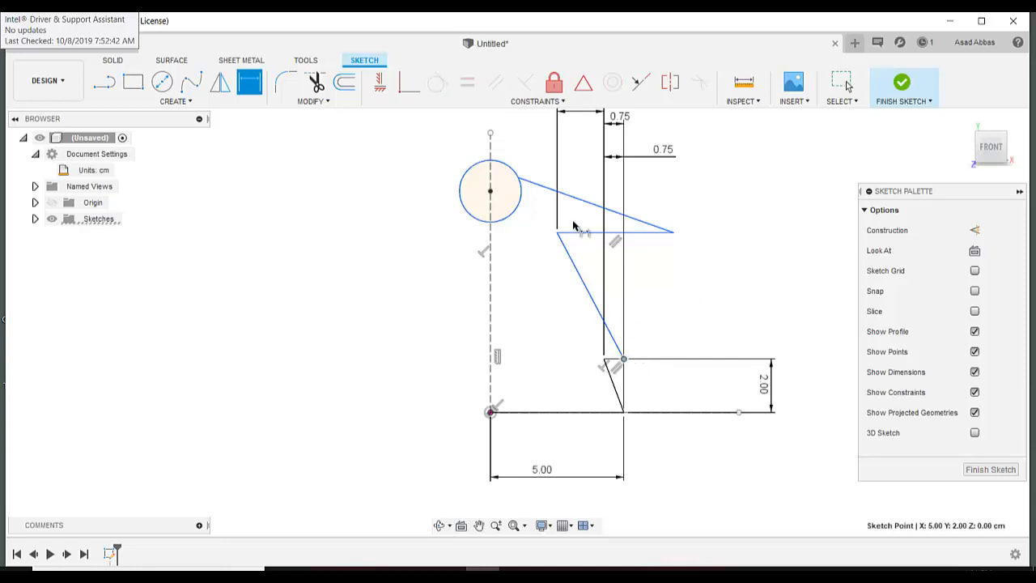
click(557, 232)
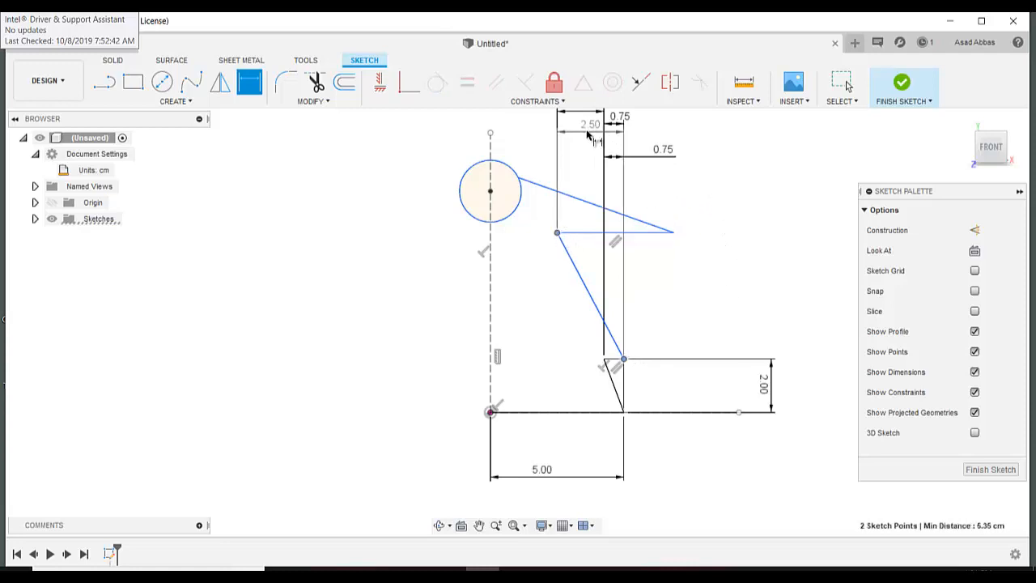
click(593, 134)
click(645, 265)
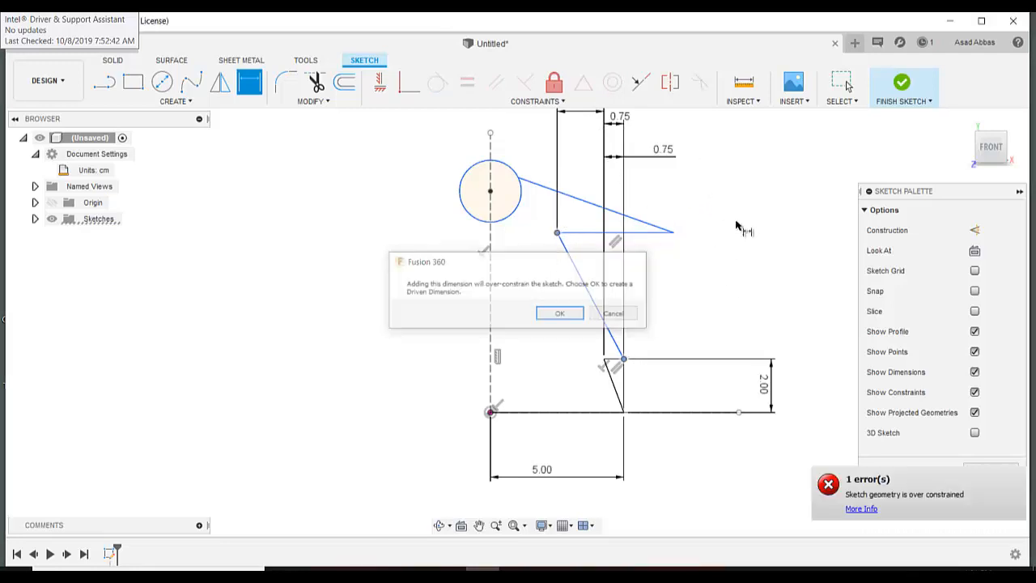
- Compare the sketched half profile with the dimensioned tree drawing in the exam PDF in Acrobat Reader, ending back in Fusion 360
scroll(707, 317, down, 1)
scroll(732, 224, up, 2)
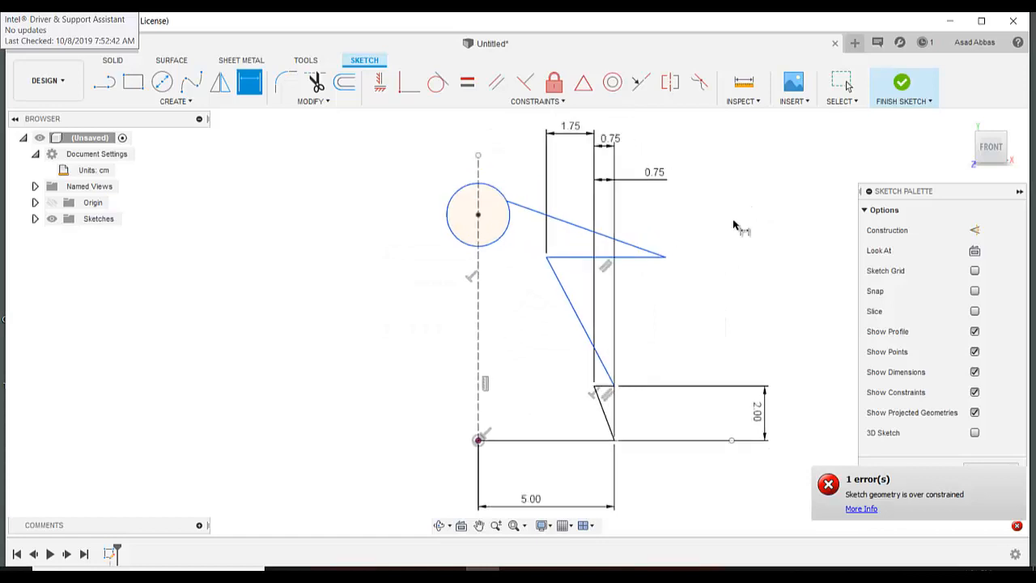
scroll(723, 204, down, 3)
scroll(722, 203, up, 3)
scroll(708, 167, down, 1)
scroll(704, 154, up, 2)
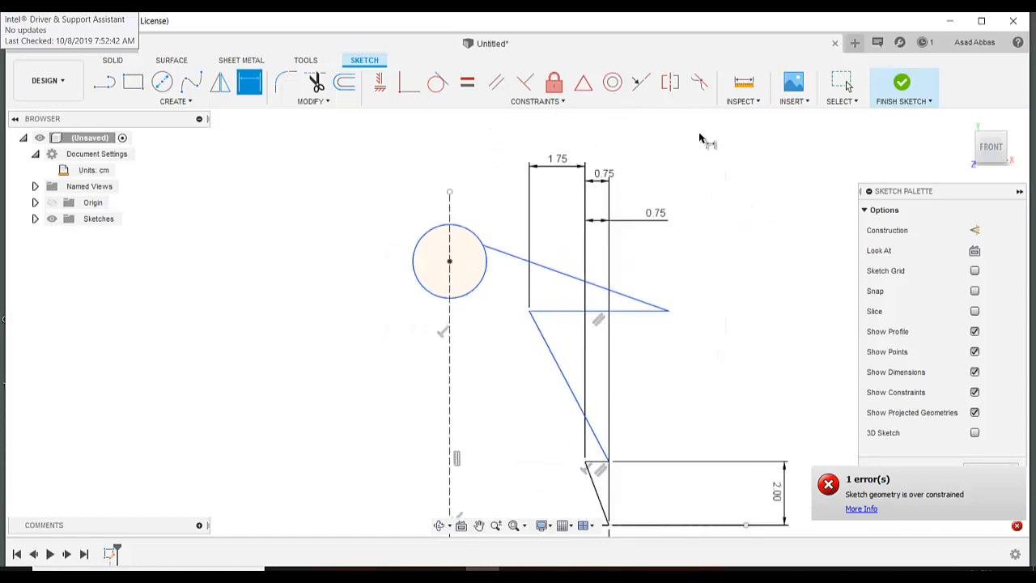
scroll(704, 203, down, 2)
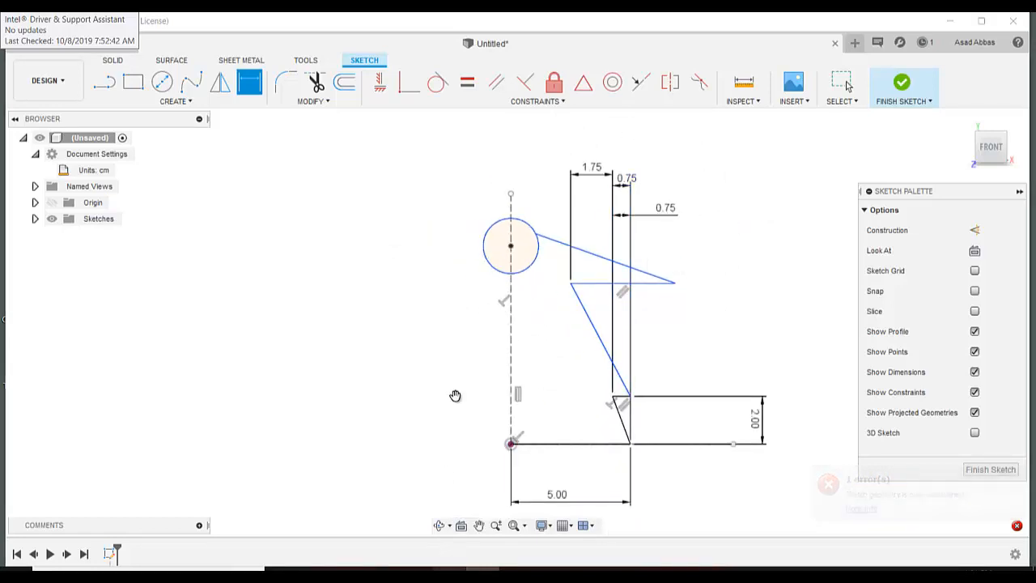
key(alt+Tab)
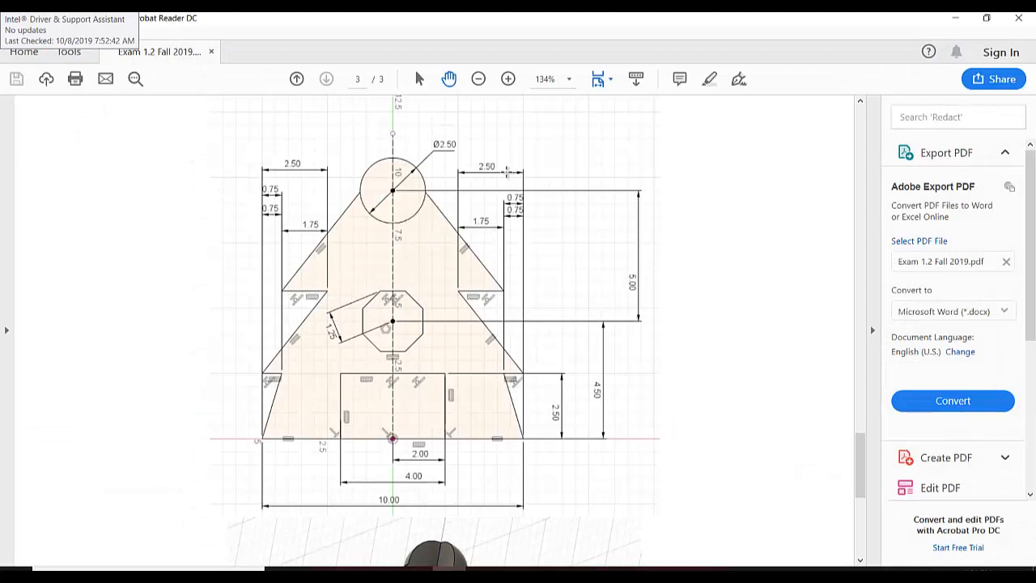
key(alt+Tab)
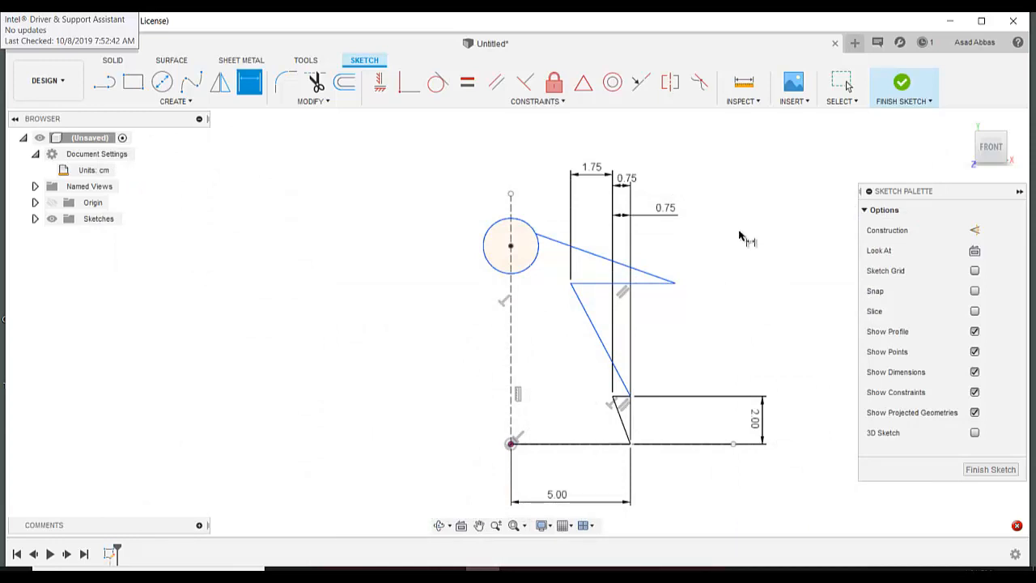
key(alt+Tab)
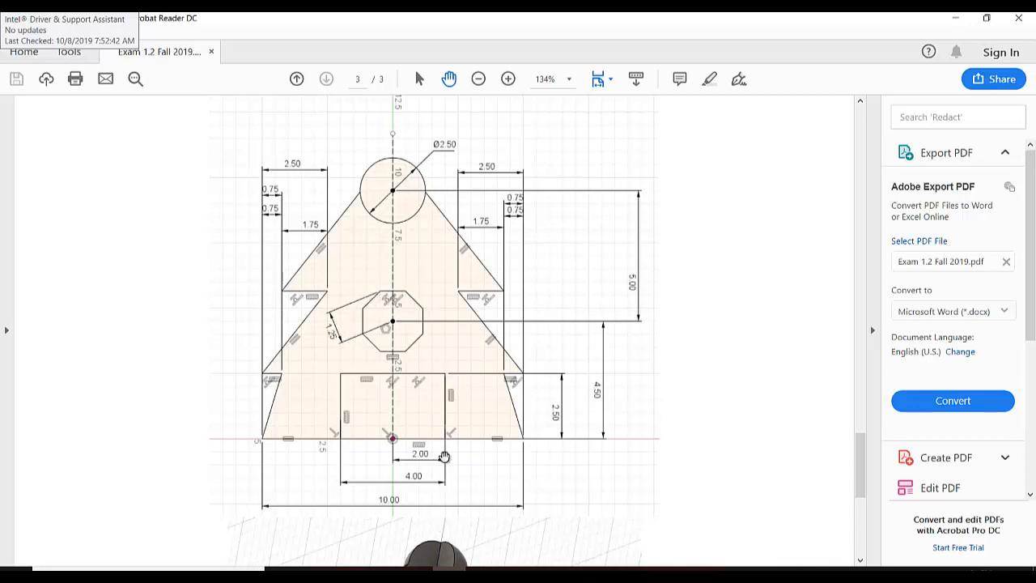
click(481, 570)
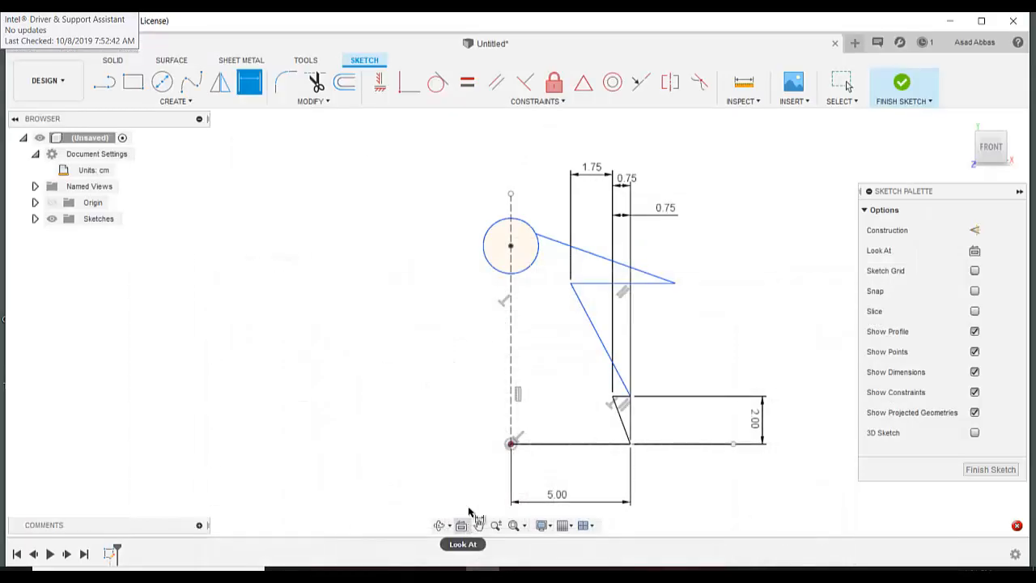
- Sketch an 8-sided circumscribed polygon centred on the dashed axis below the circle, about 2.57 cm from centre to corner
click(151, 102)
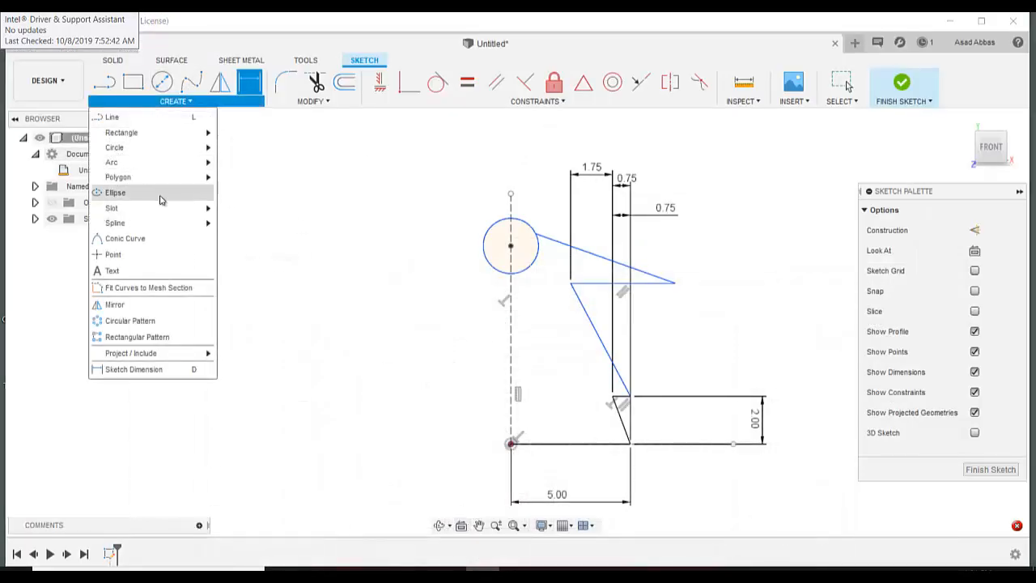
mouse_move(173, 181)
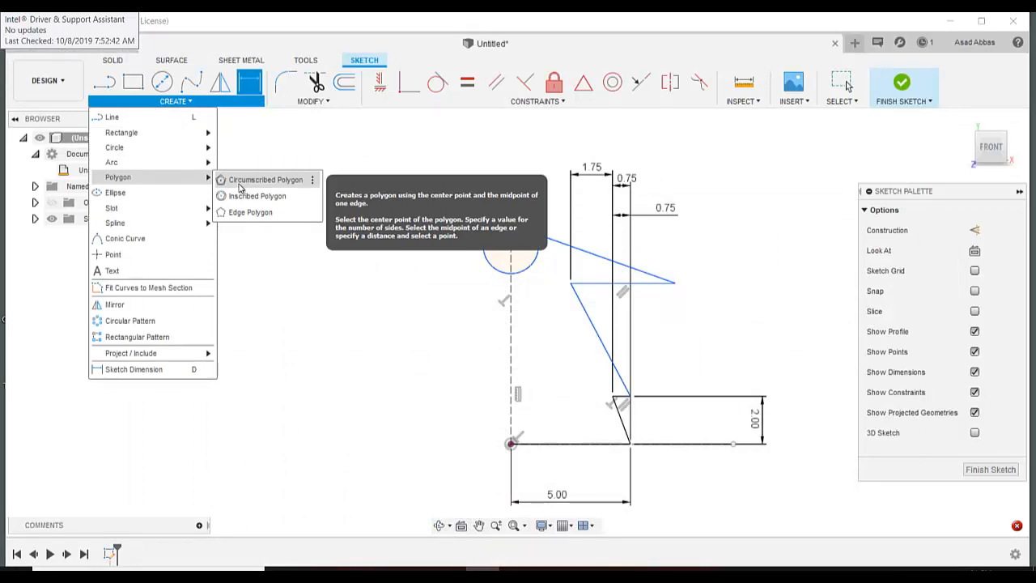
click(240, 186)
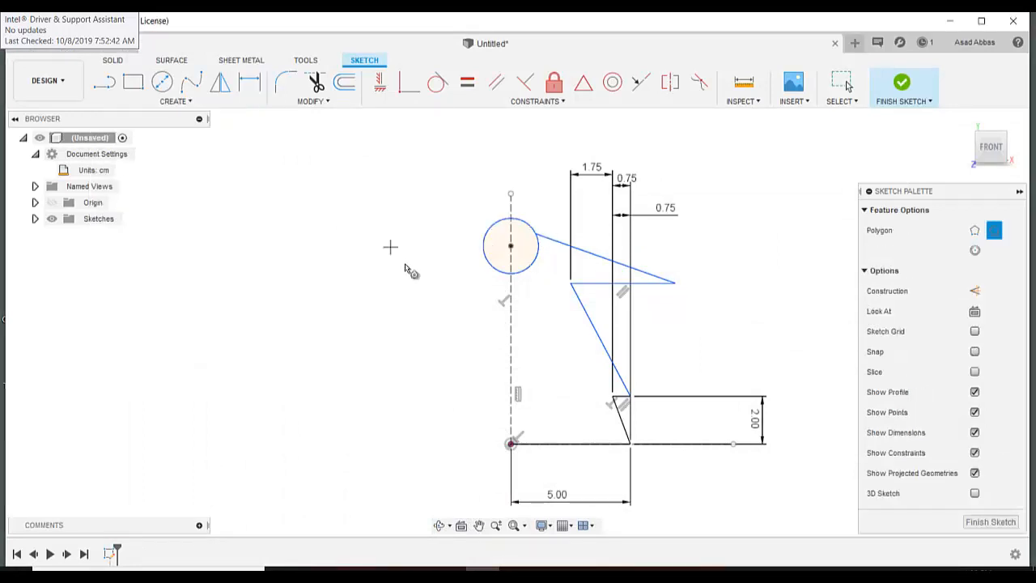
click(510, 359)
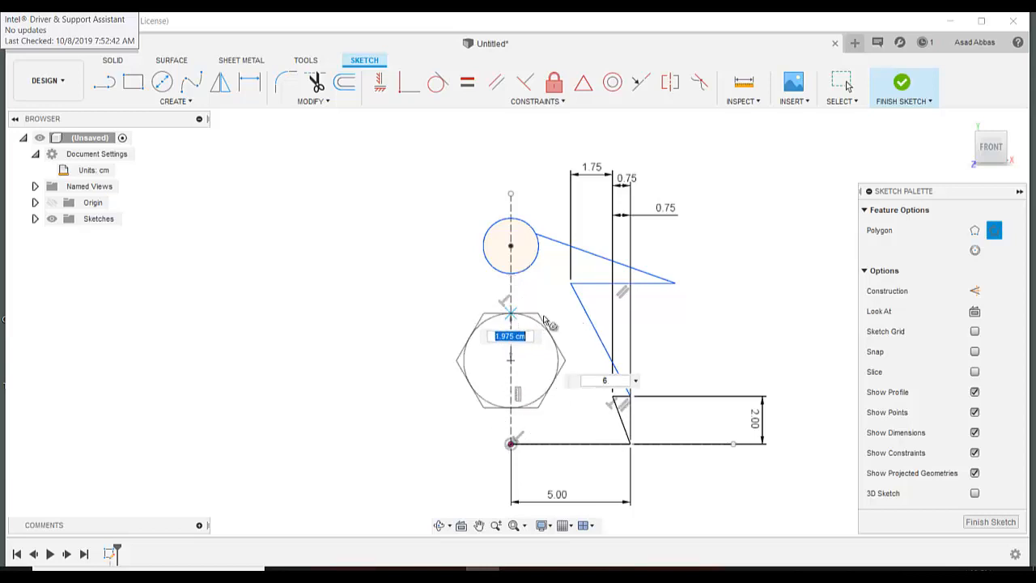
click(589, 380)
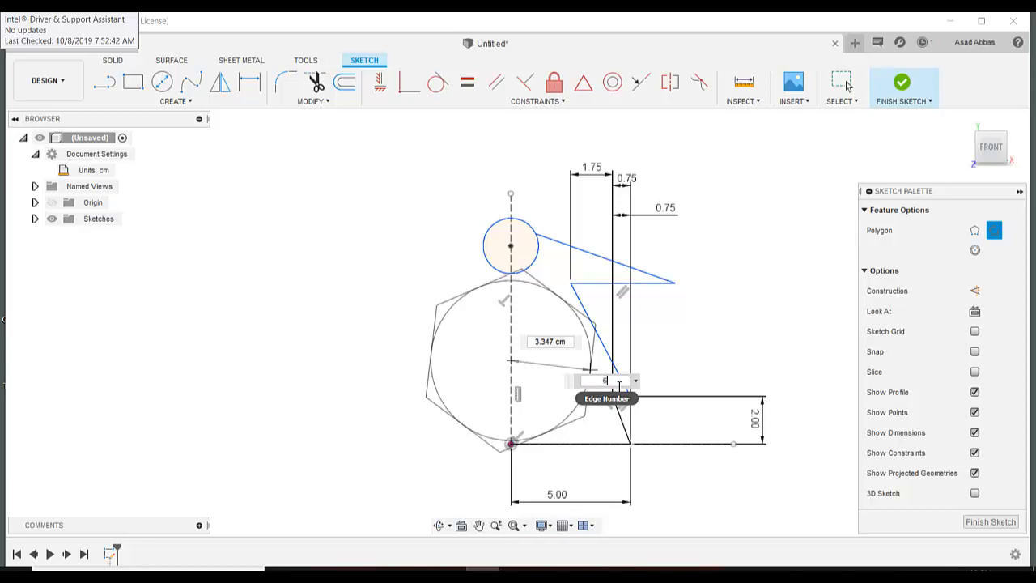
click(598, 379)
text(8)
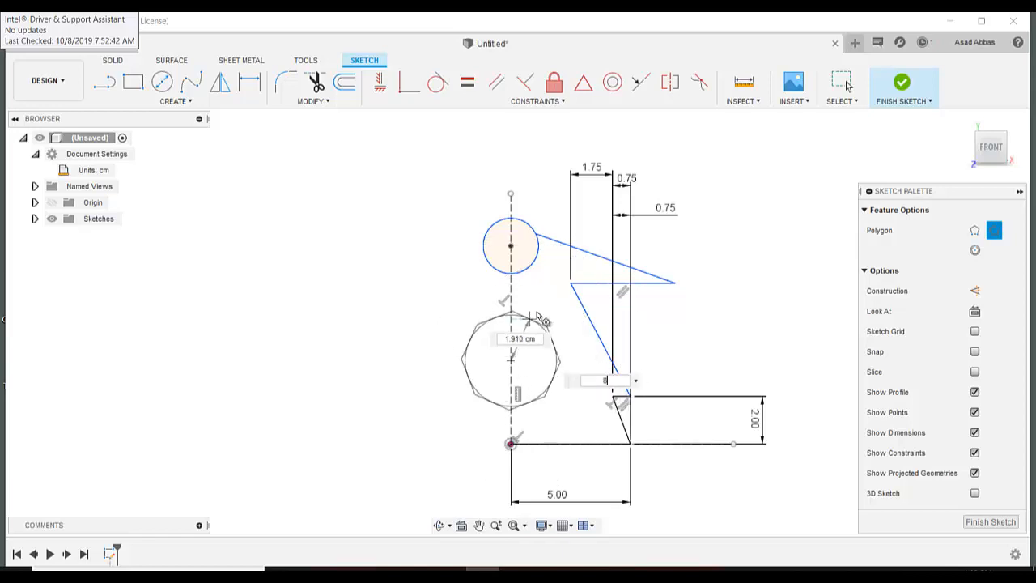
click(540, 311)
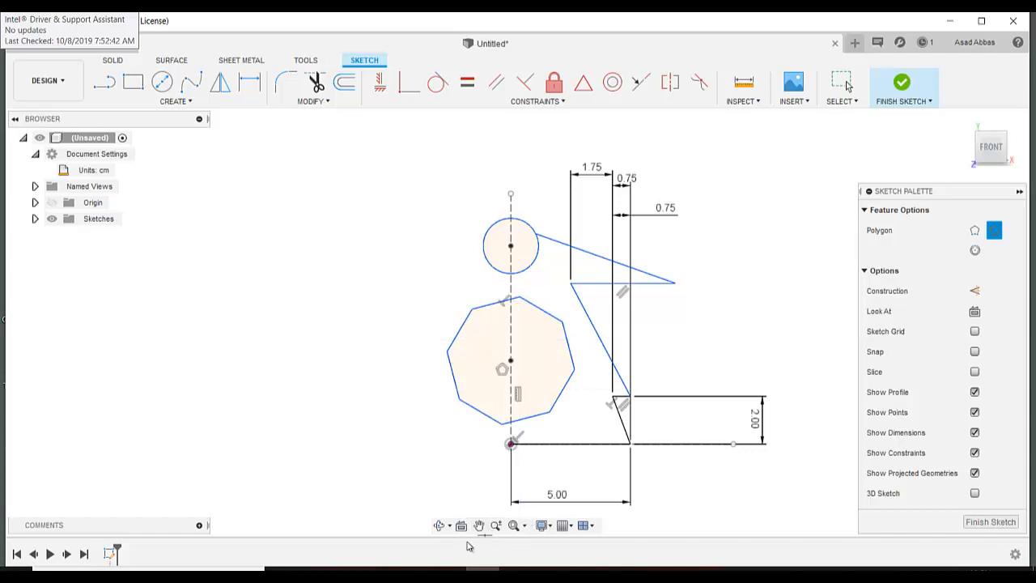
- Check the octagon's orientation in the exam PDF and apply a Horizontal/Vertical constraint to its lowest edge so it lies horizontal
key(alt+Tab)
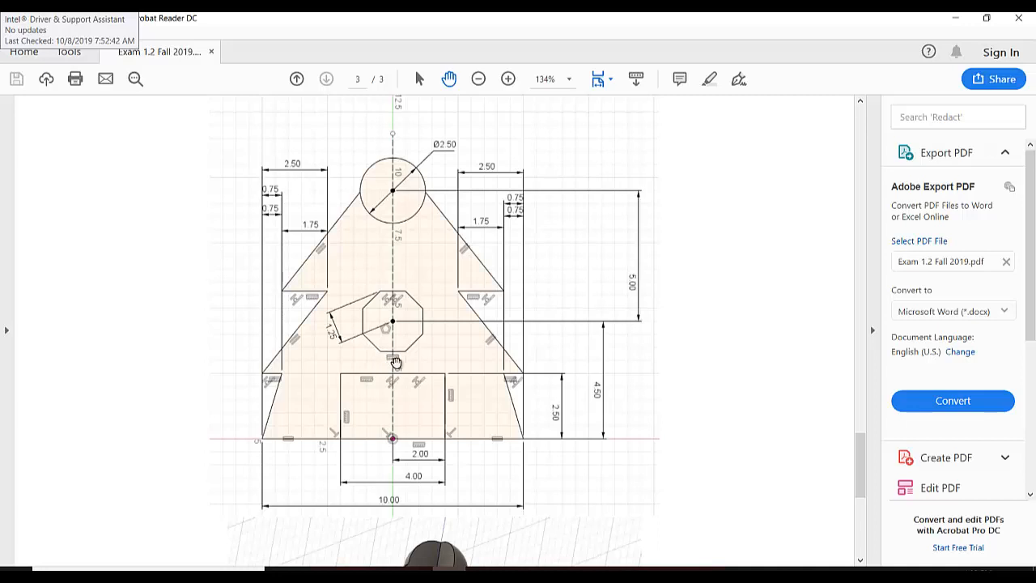
click(483, 569)
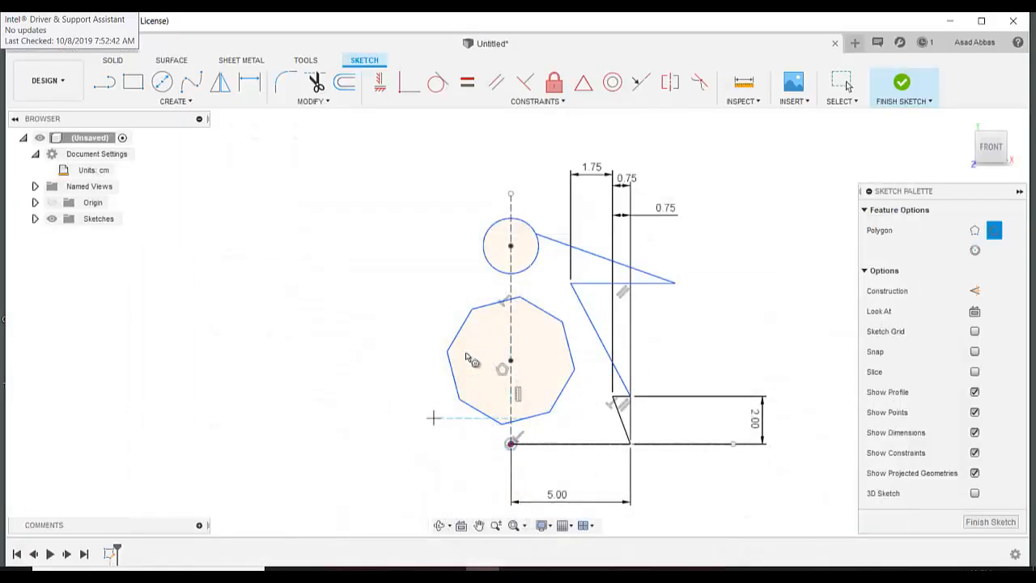
click(834, 89)
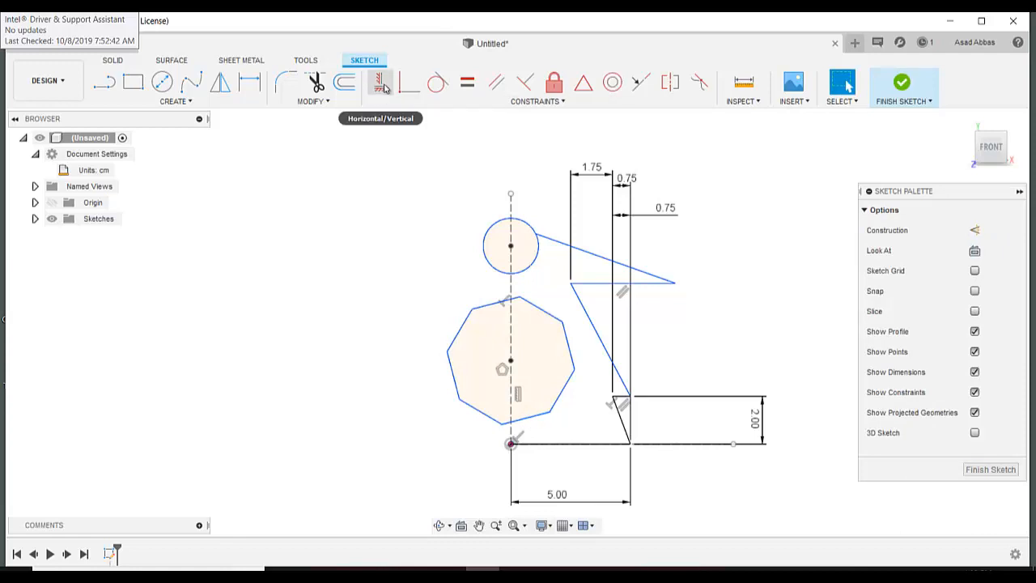
click(383, 86)
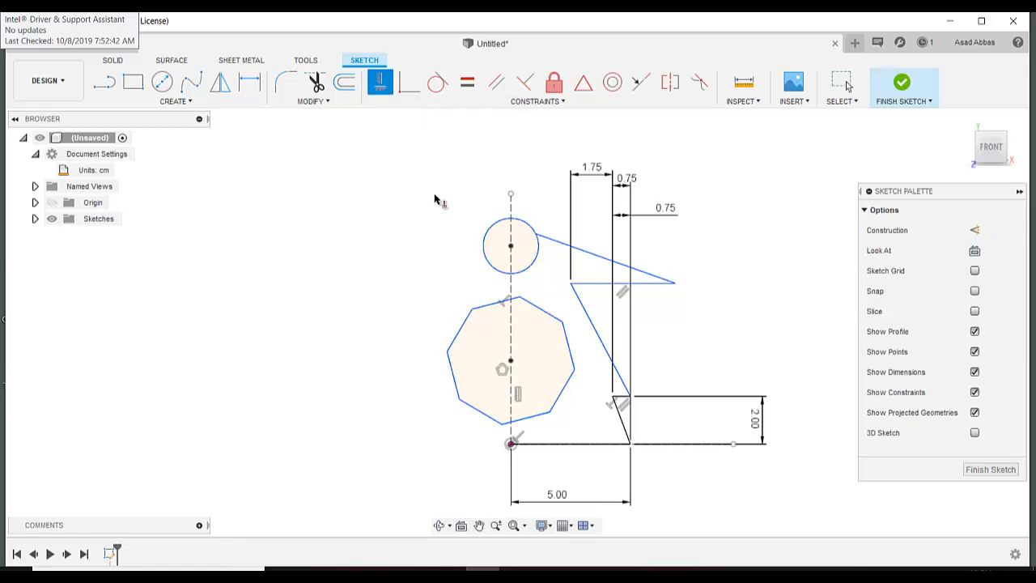
click(544, 415)
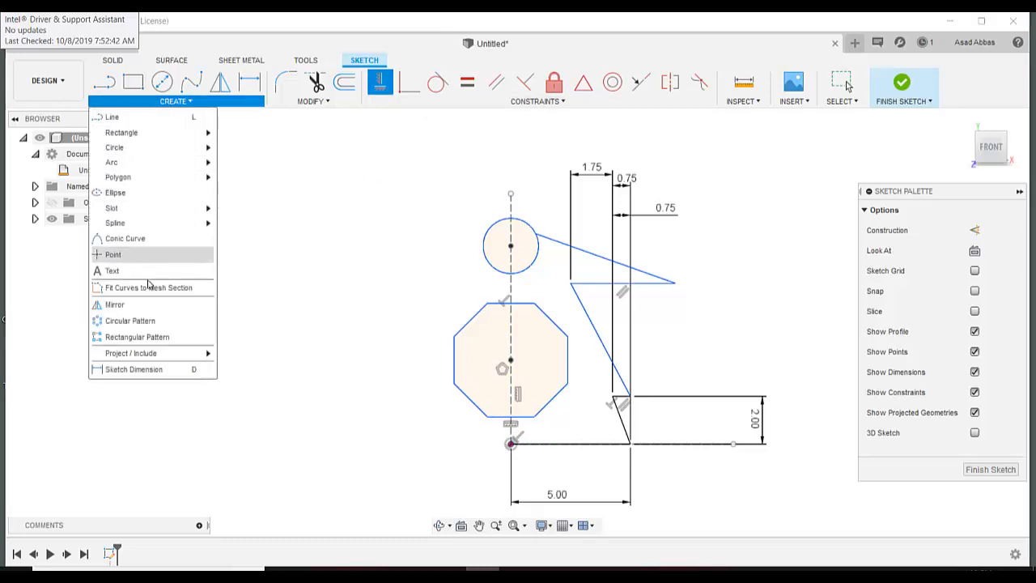
- Dimension the distance from the octagon's centre to its upper corner as 1.25 cm, as given in the exam drawing
click(130, 369)
key(alt+Tab)
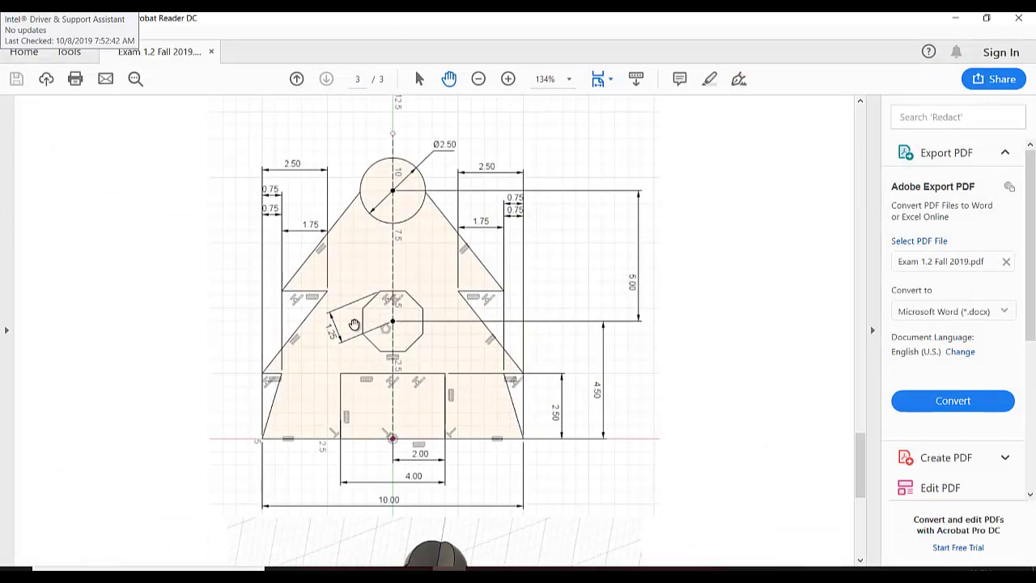
key(alt+Tab)
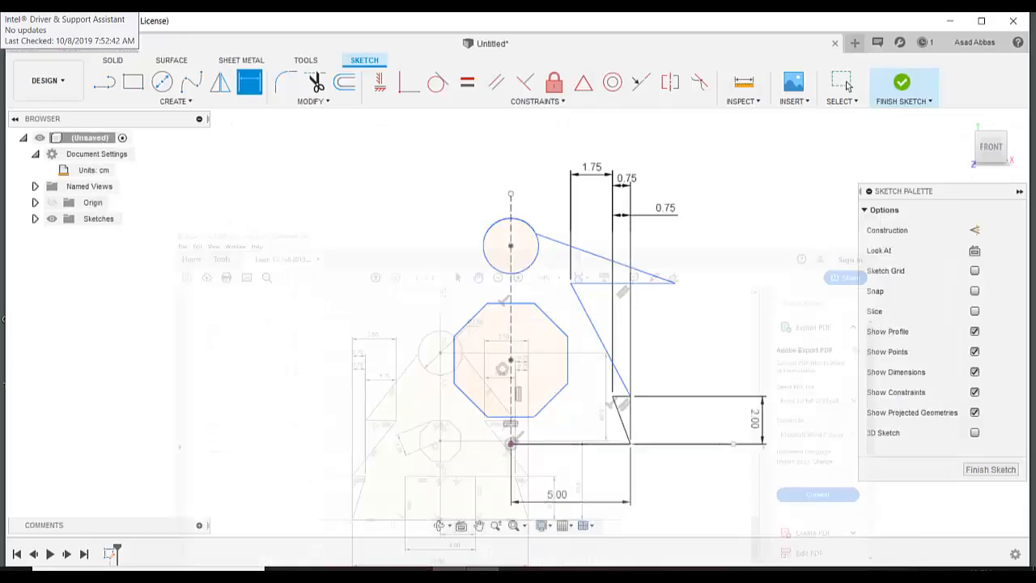
click(510, 366)
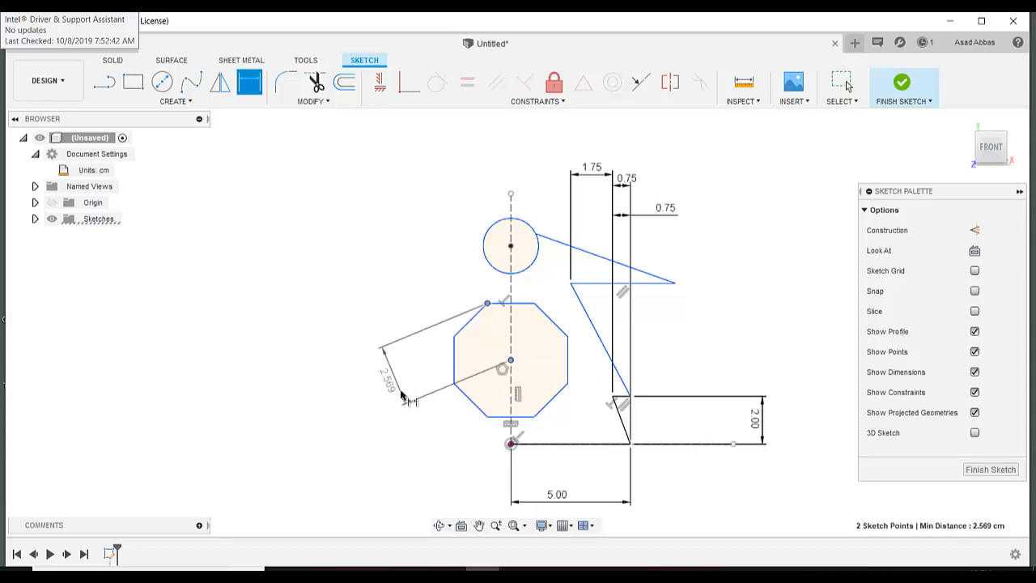
click(394, 378)
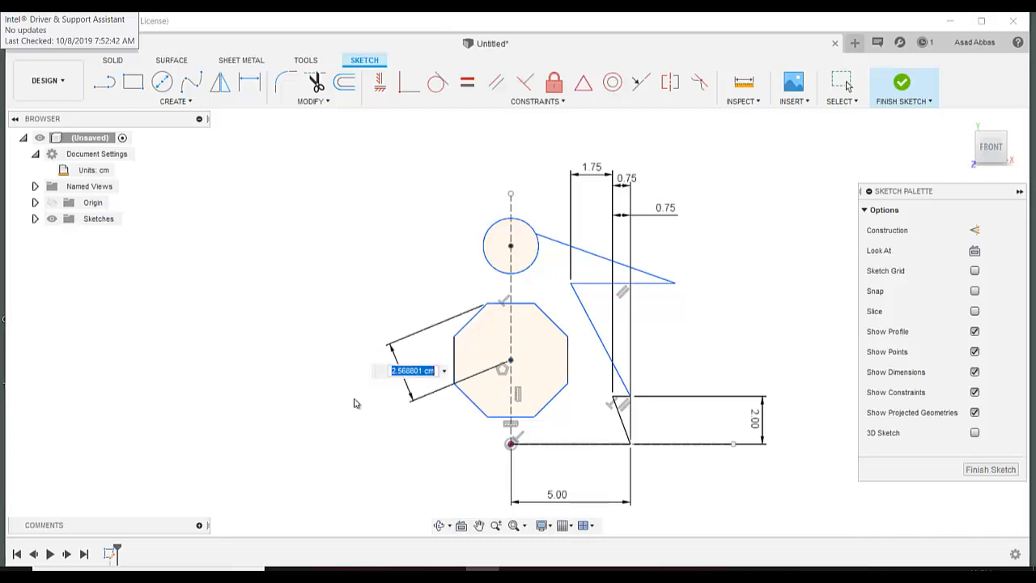
text(1)
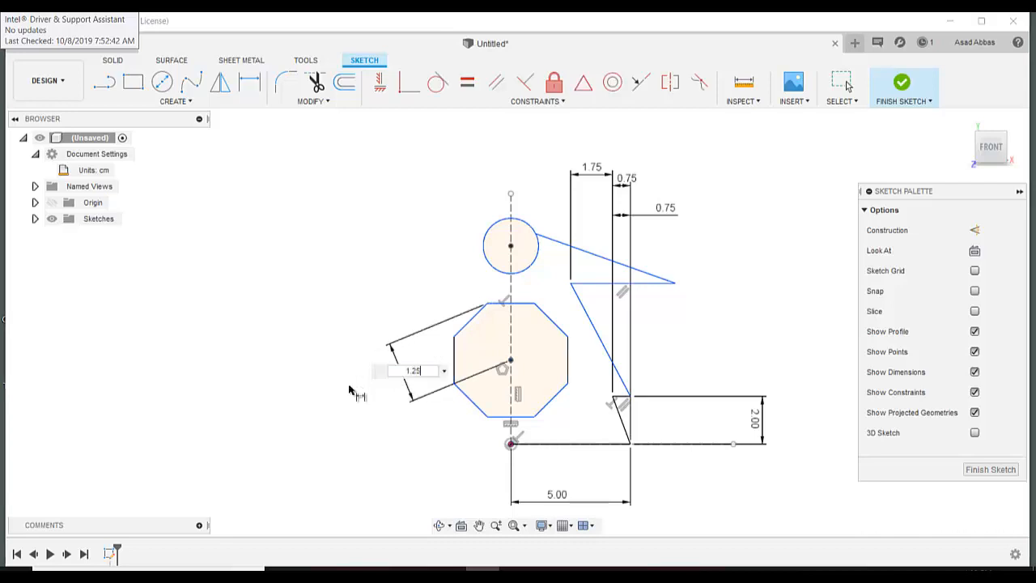
text(.25)
key(Return)
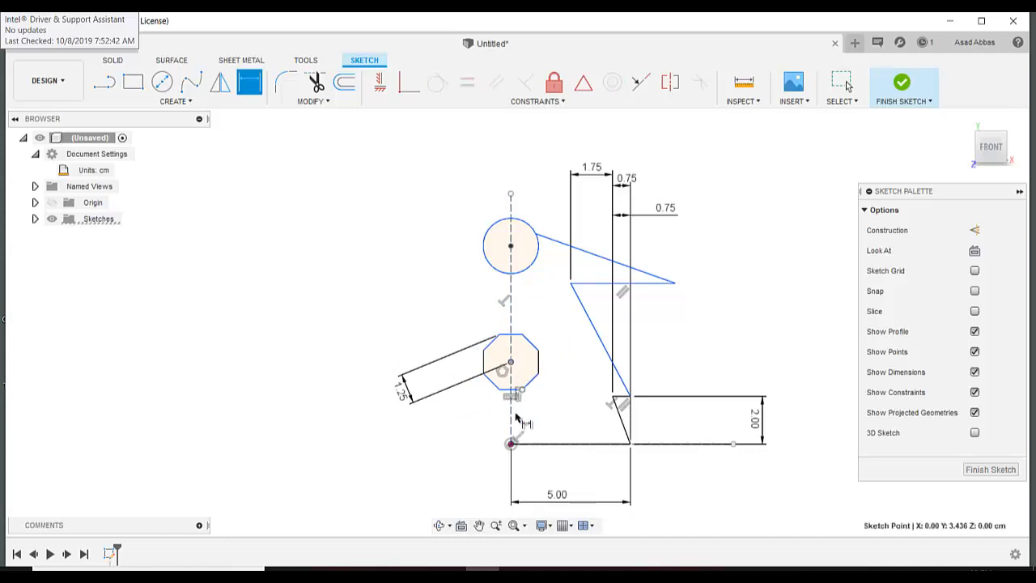
- Dimension the vertical distance from the origin to the octagon's centre as 4.5 cm
click(511, 444)
click(811, 406)
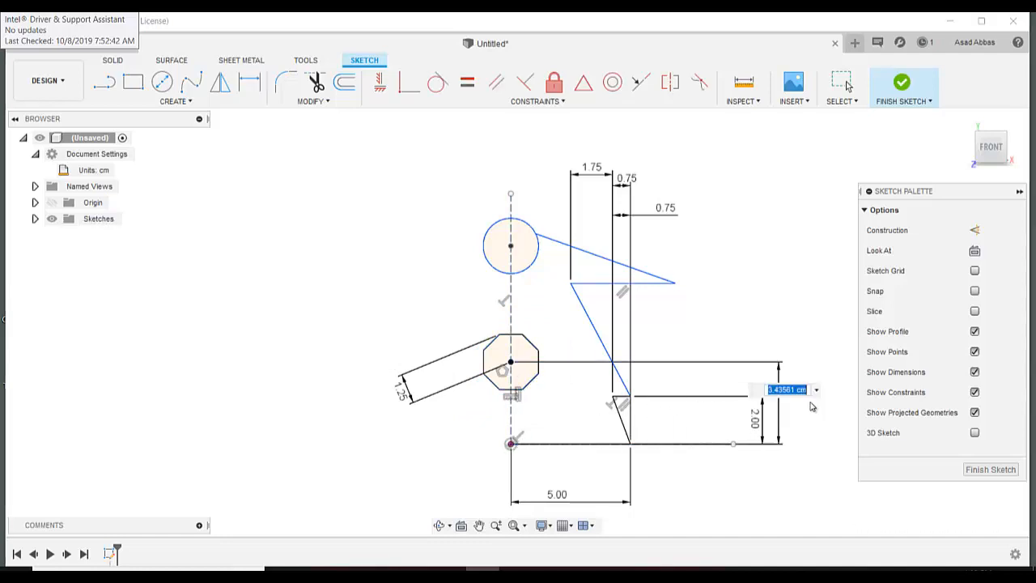
text(4.5)
key(Return)
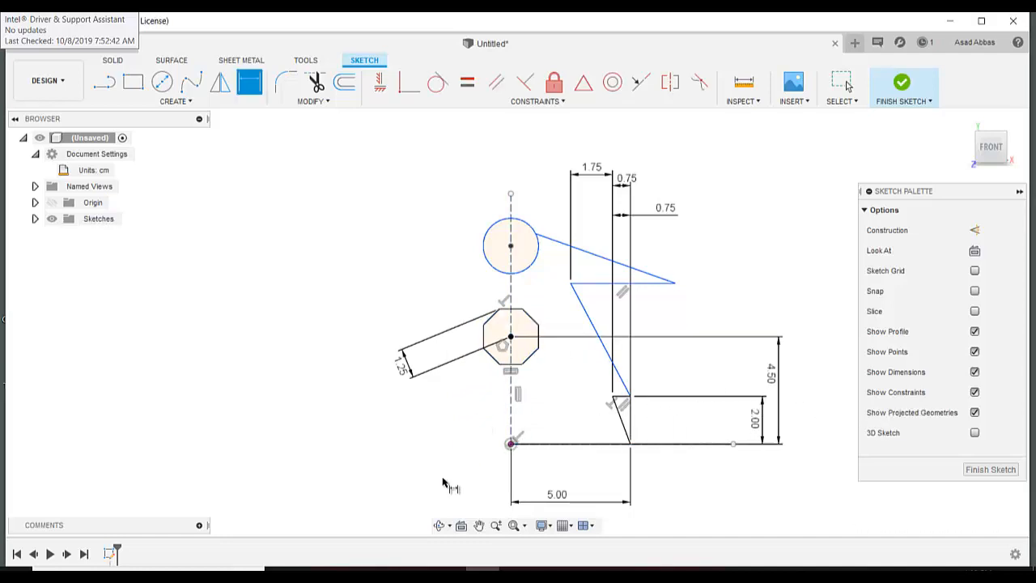
- Check the exam drawing and dimension the vertical distance between the octagon's centre and the circle's centre as 5 cm
key(alt+Tab)
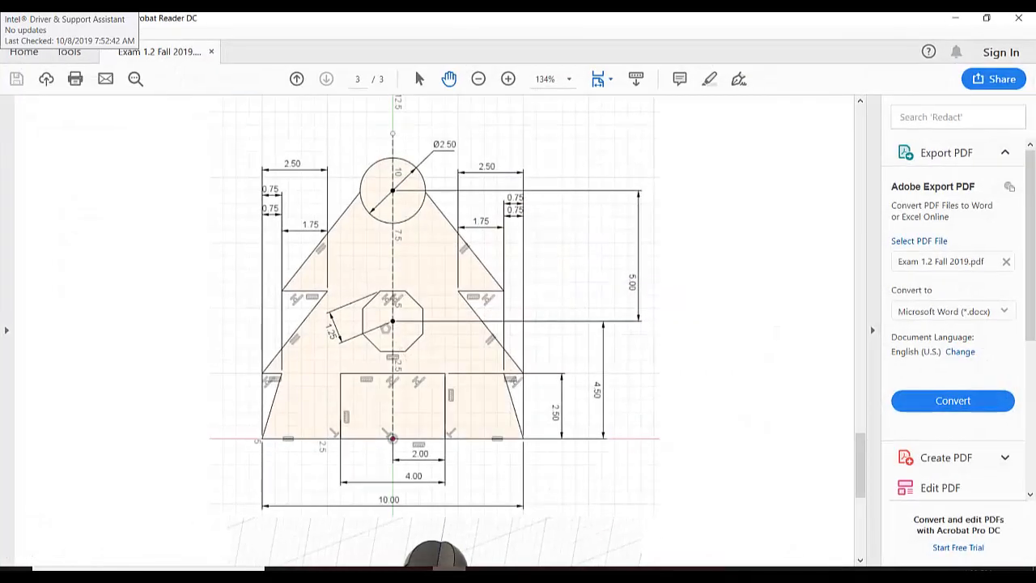
key(alt+Tab)
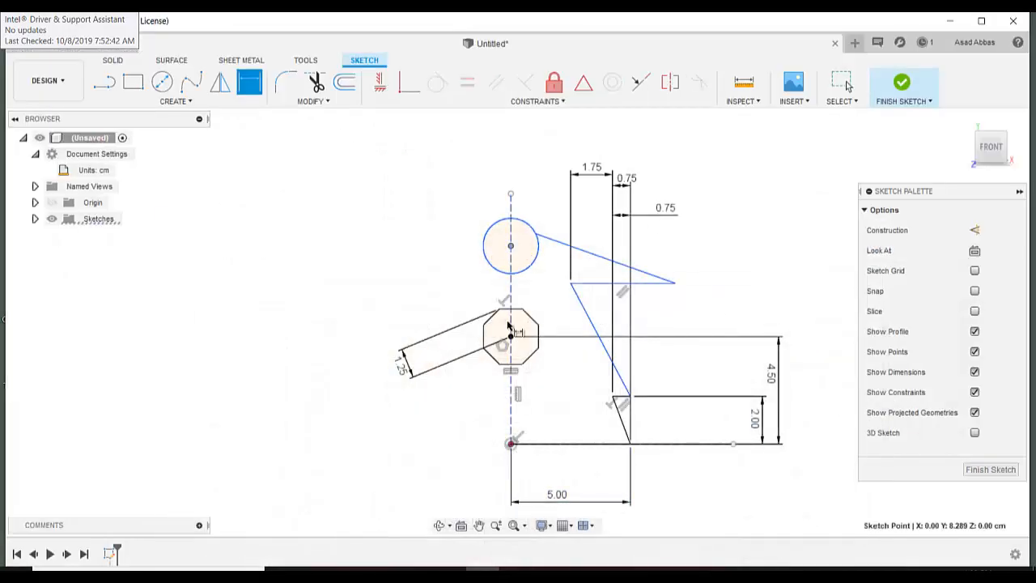
click(510, 334)
click(510, 246)
click(789, 287)
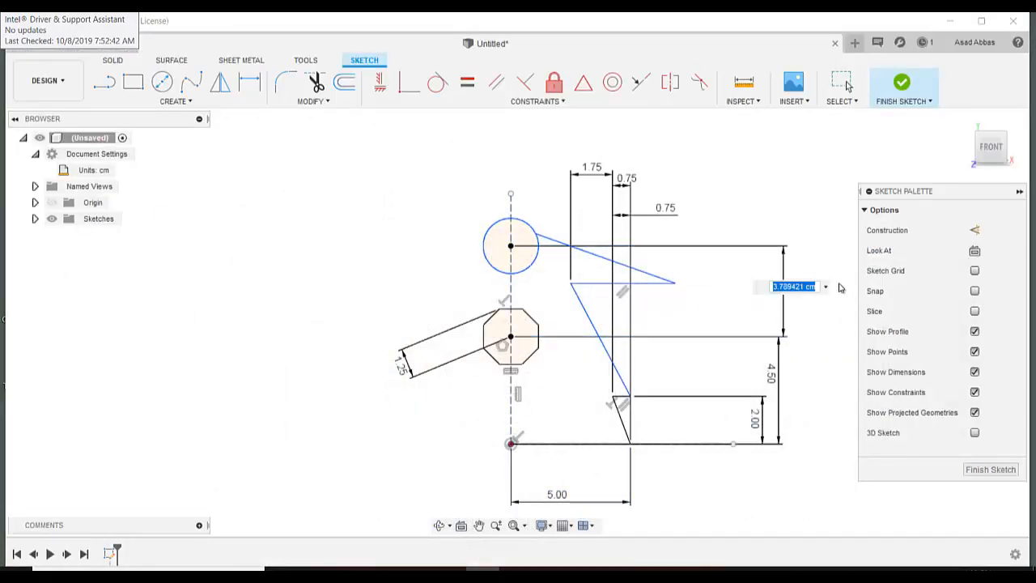
text(5)
key(Return)
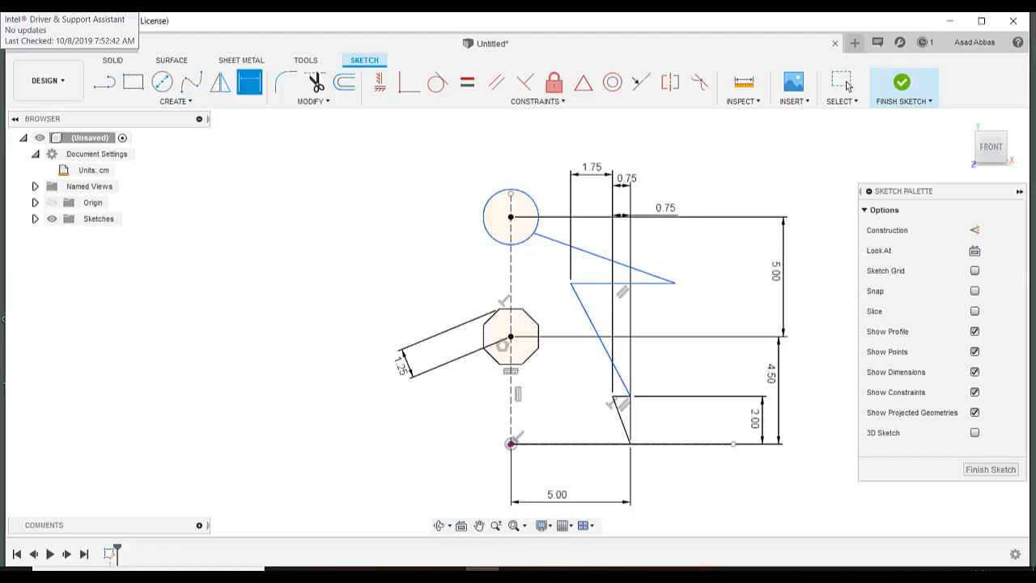
- Check the exam drawing and dimension the top circle's diameter as 2.5 cm
key(alt+Tab)
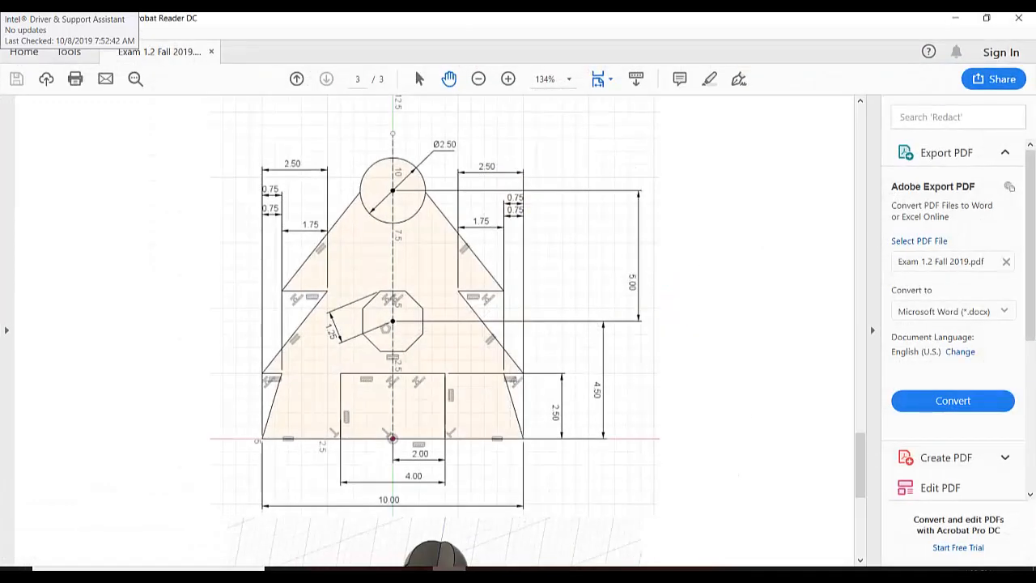
key(alt+Tab)
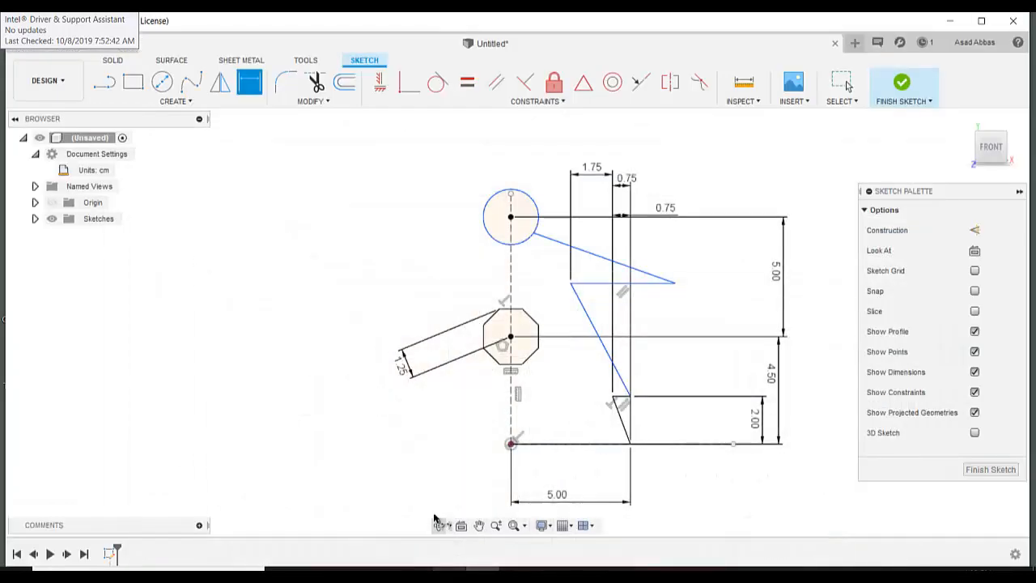
click(485, 203)
click(375, 221)
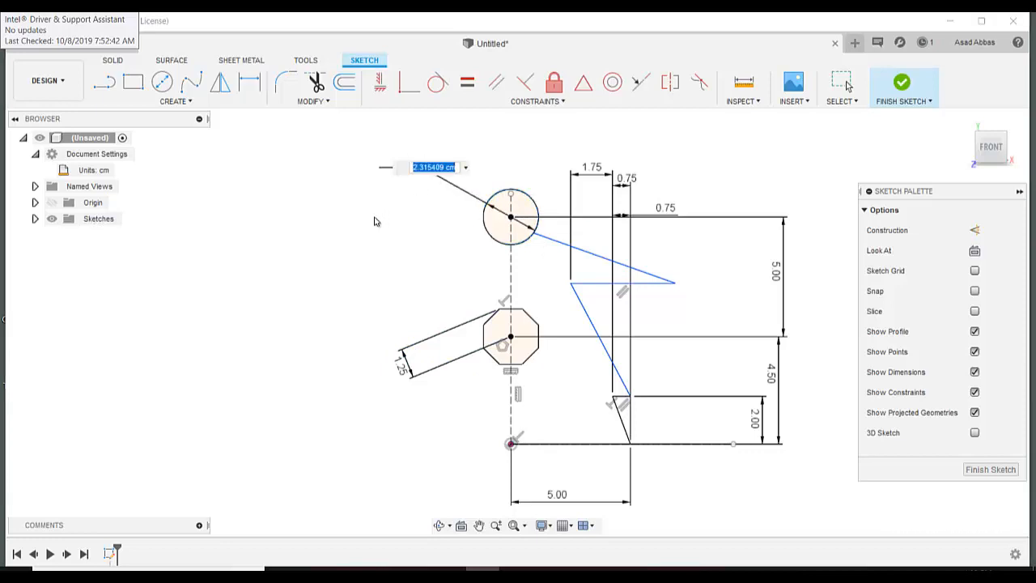
text(2.5)
key(Return)
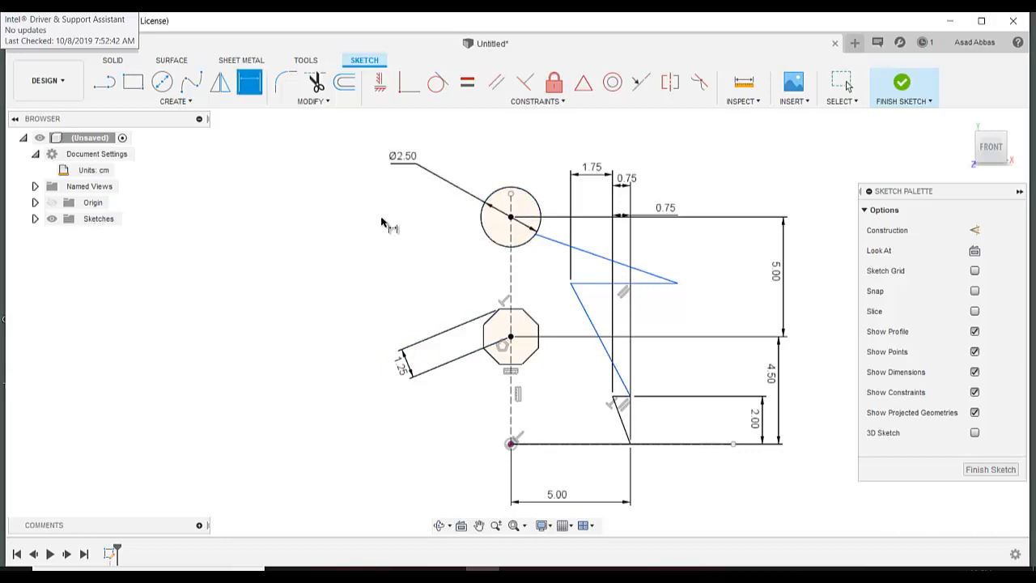
- Constrain the sloping line's upper endpoint on the circle to be horizontally level with the circle's centre
key(Escape)
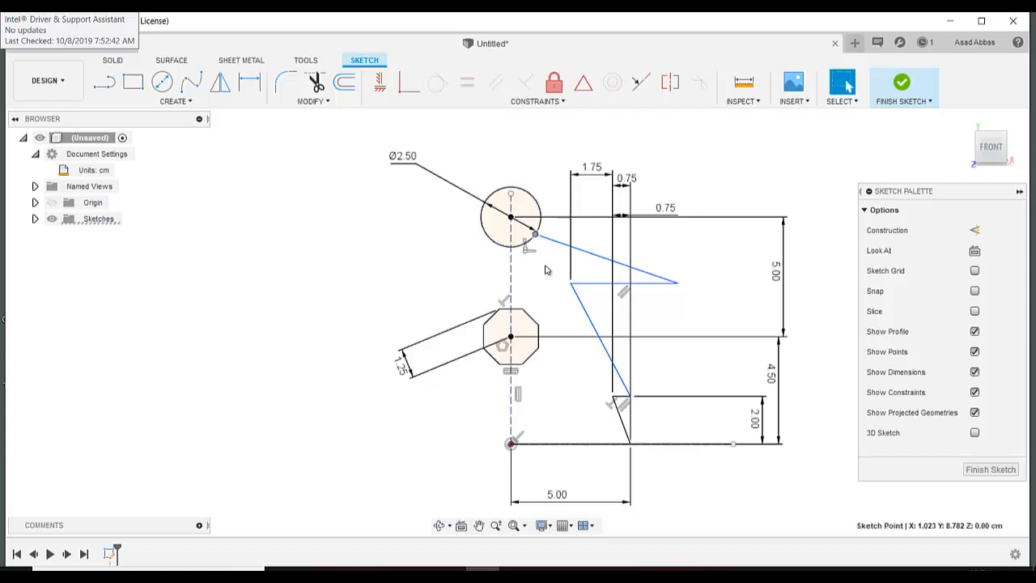
click(512, 219)
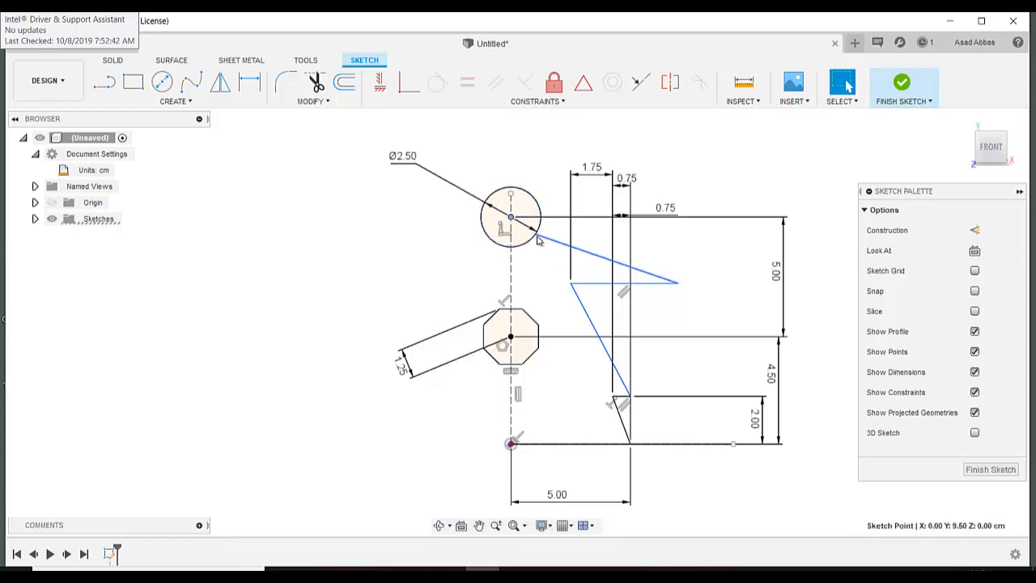
click(546, 275)
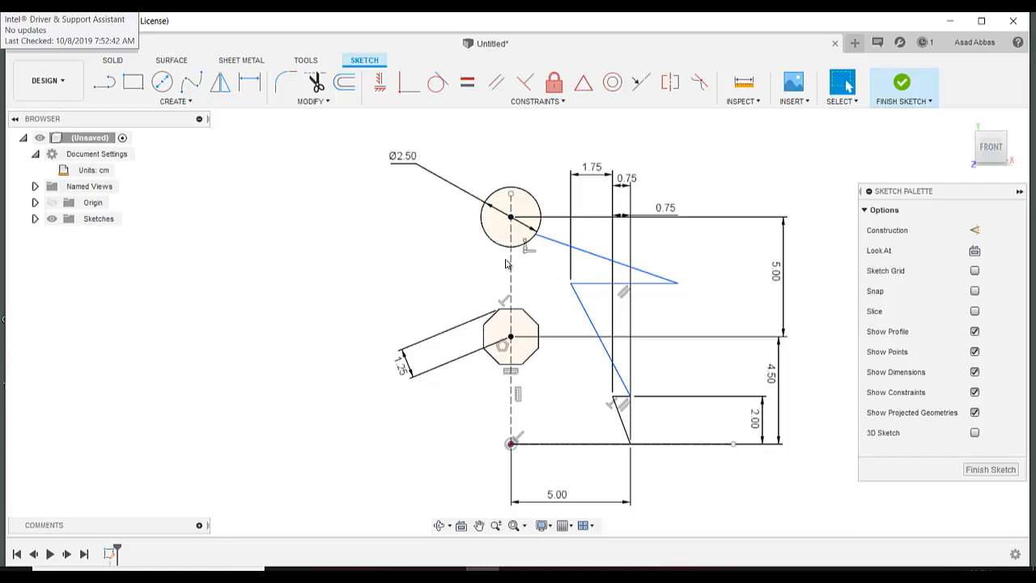
click(379, 82)
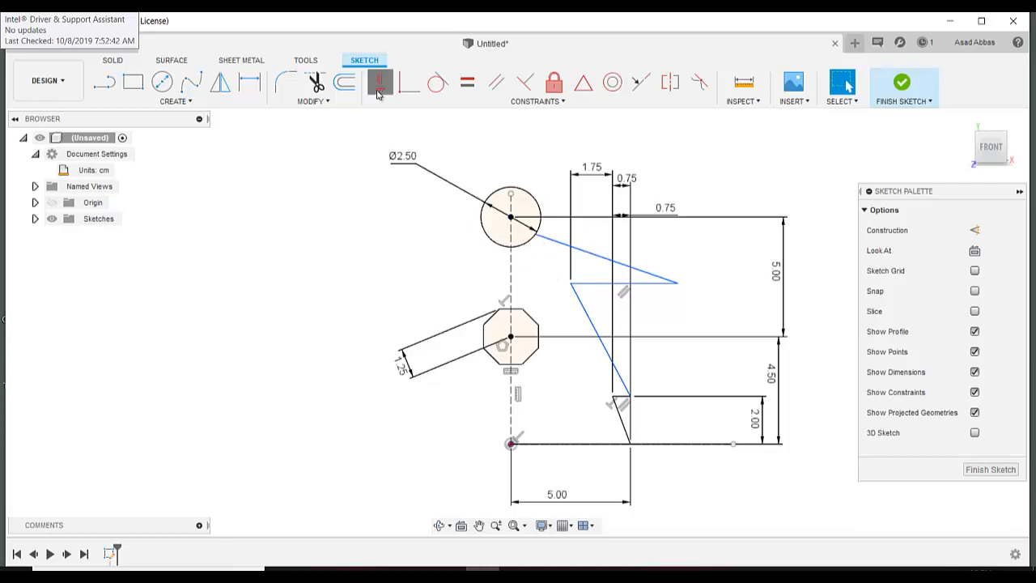
click(511, 217)
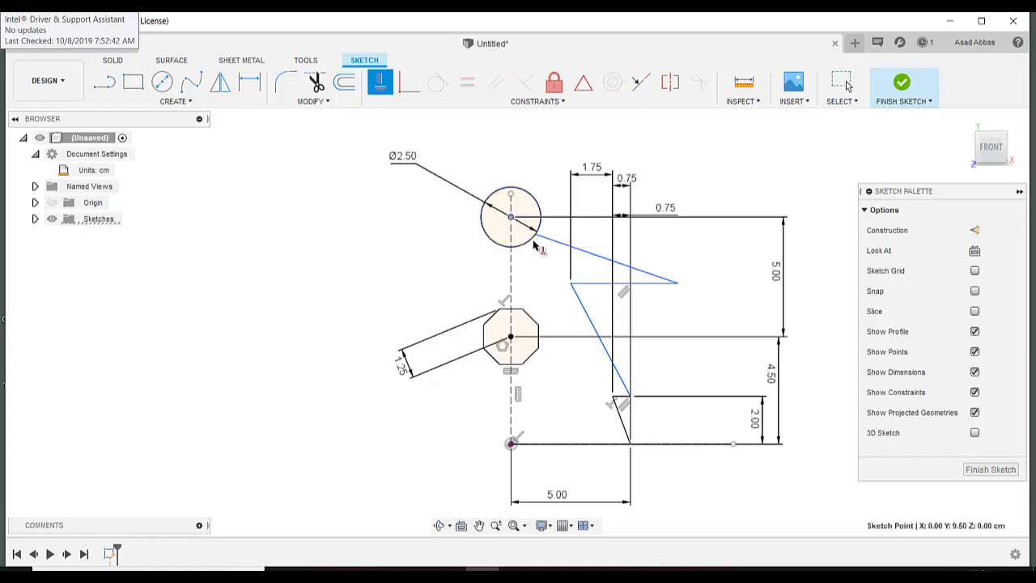
click(534, 236)
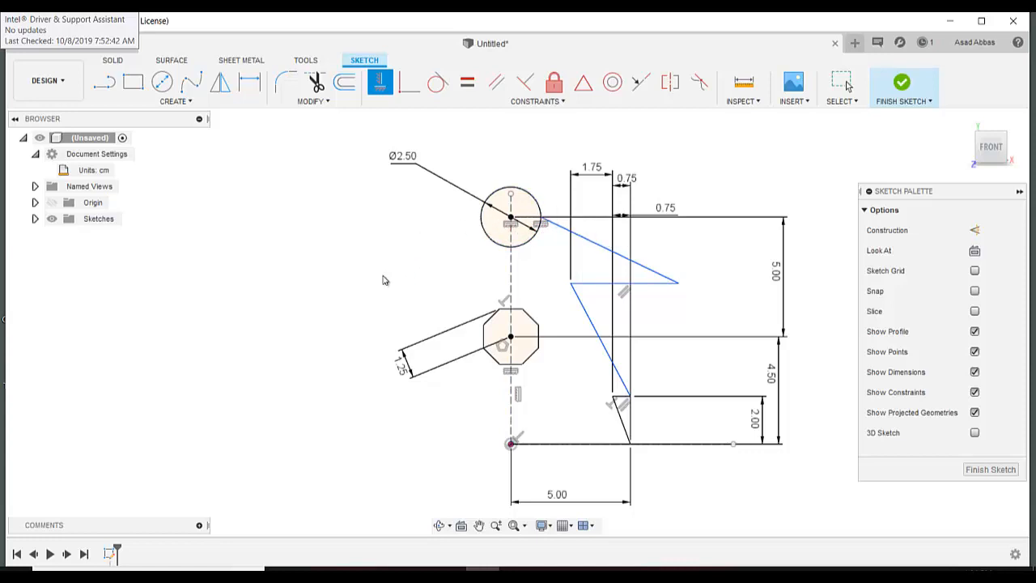
key(Escape)
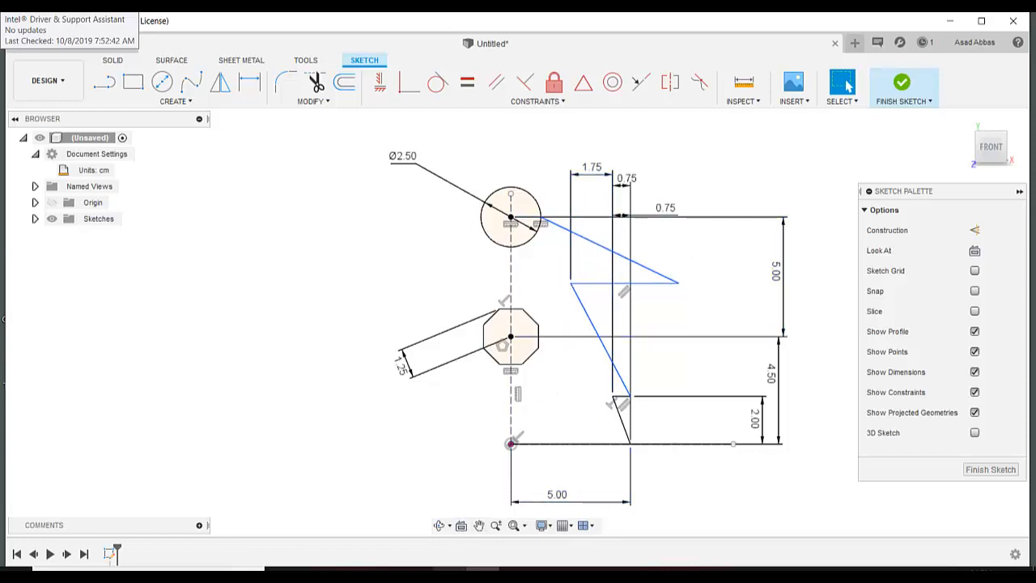
- Check the exam drawing and make the upper branch's horizontal line collinear with the octagon's top edge
key(alt+Tab)
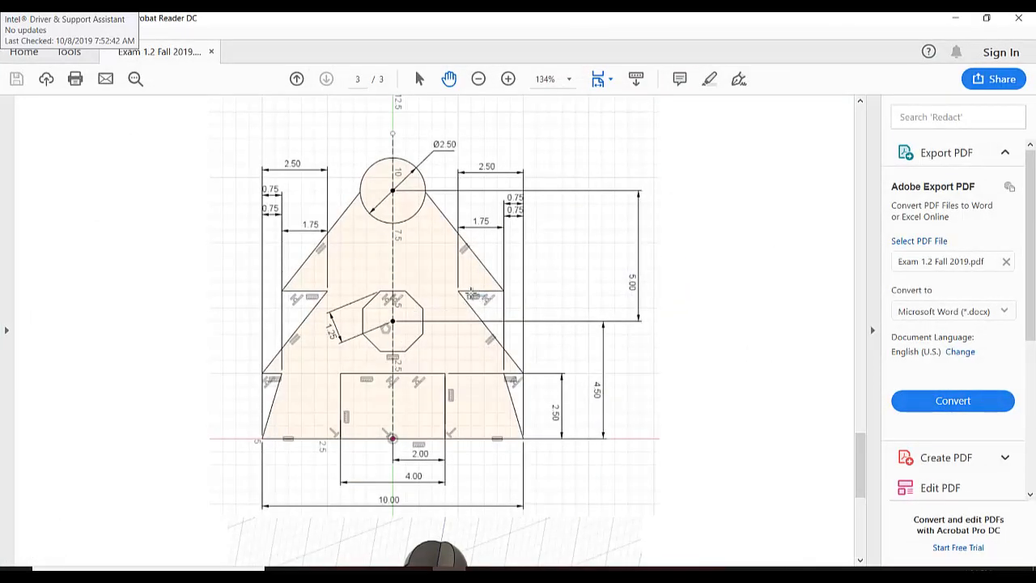
click(465, 286)
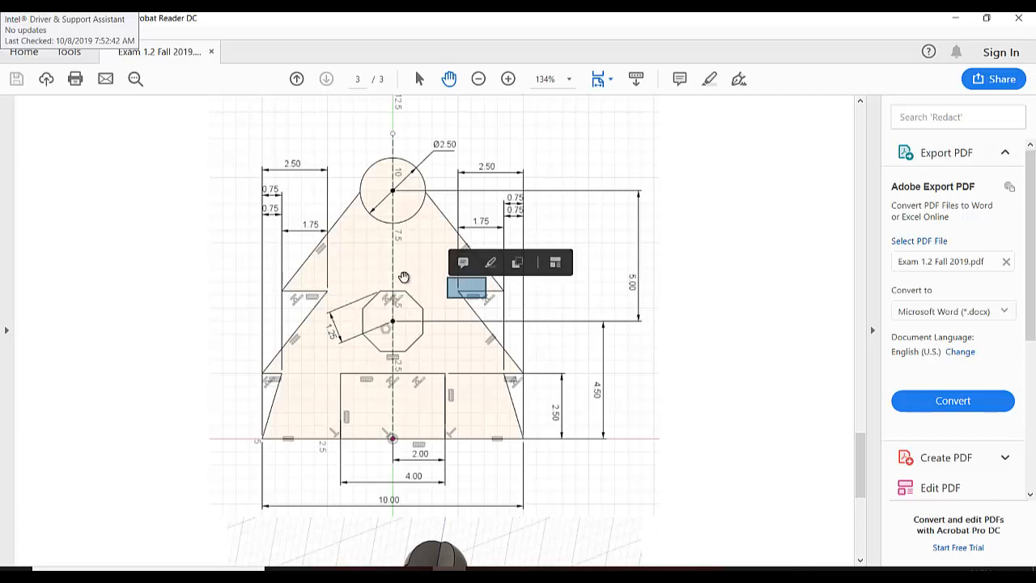
click(400, 279)
click(388, 288)
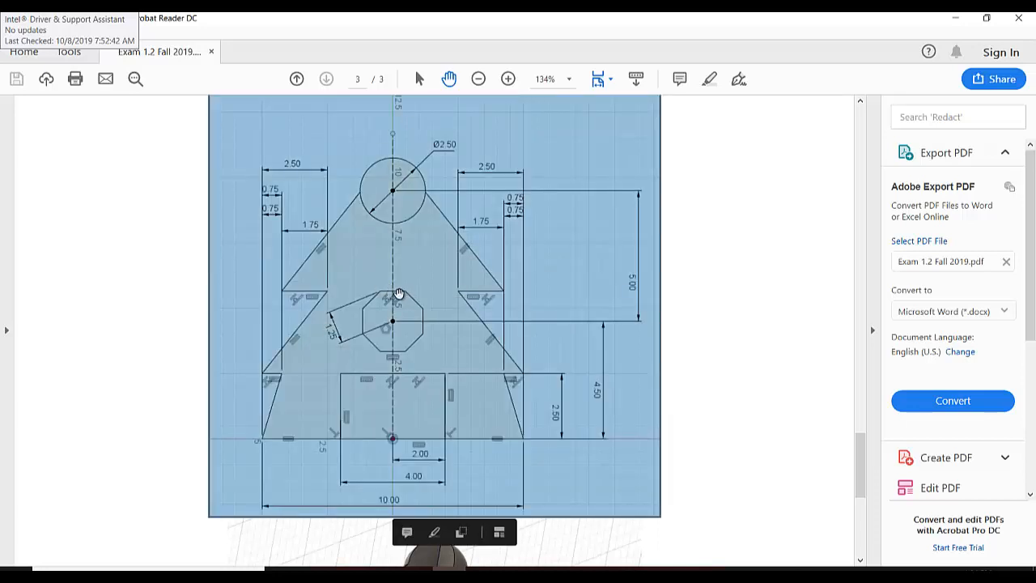
click(399, 294)
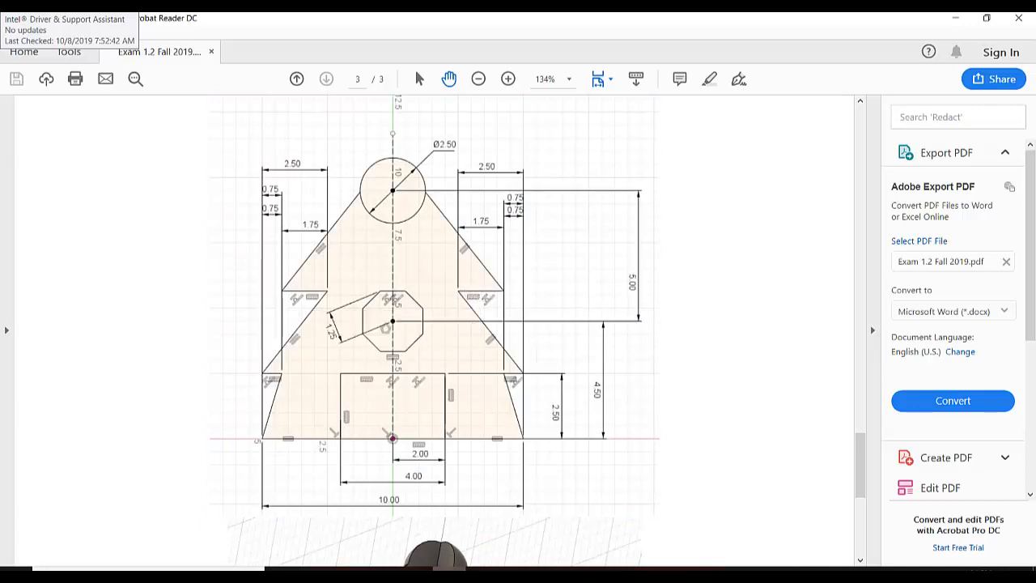
key(alt+Tab)
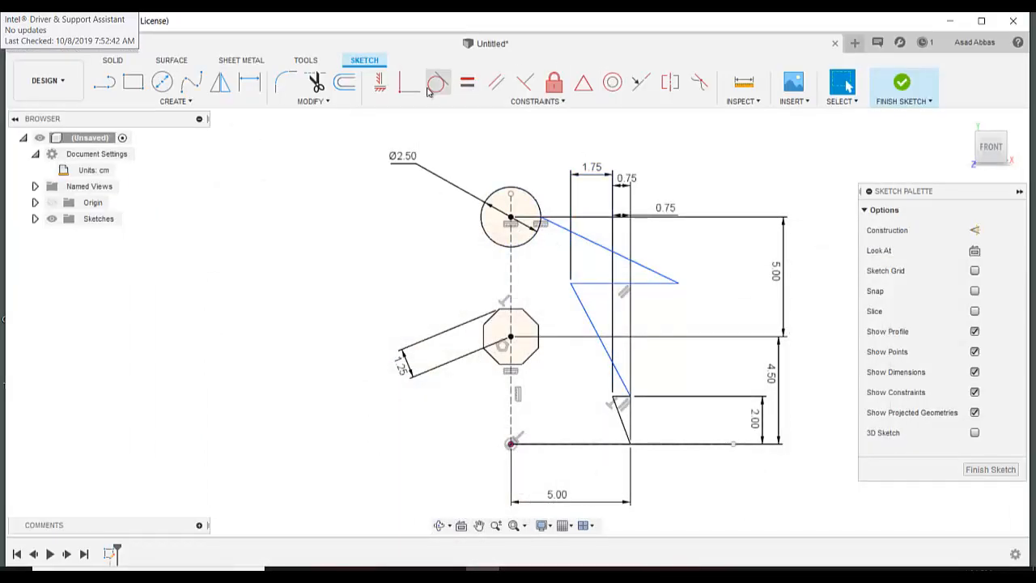
click(642, 84)
click(603, 282)
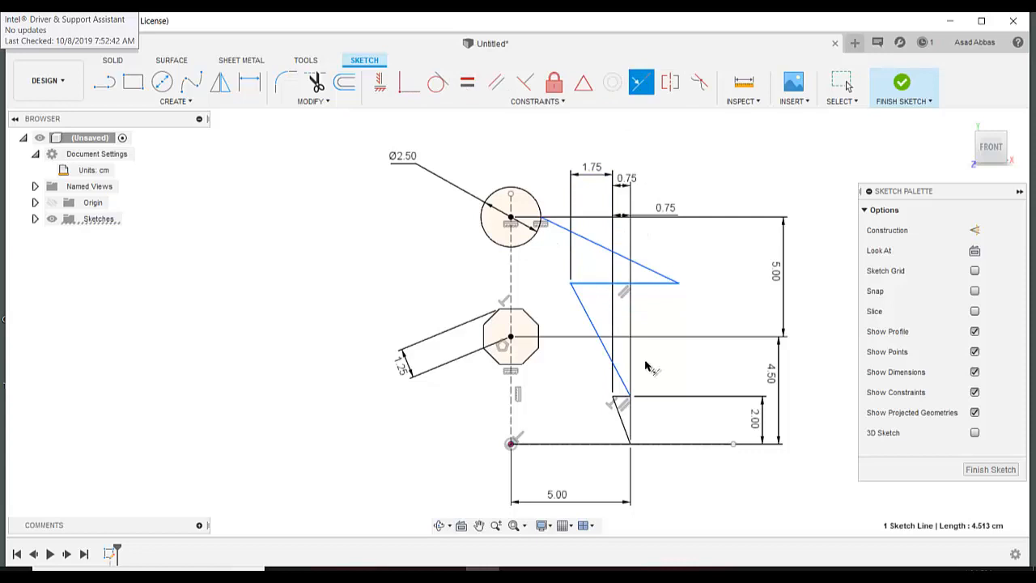
click(508, 310)
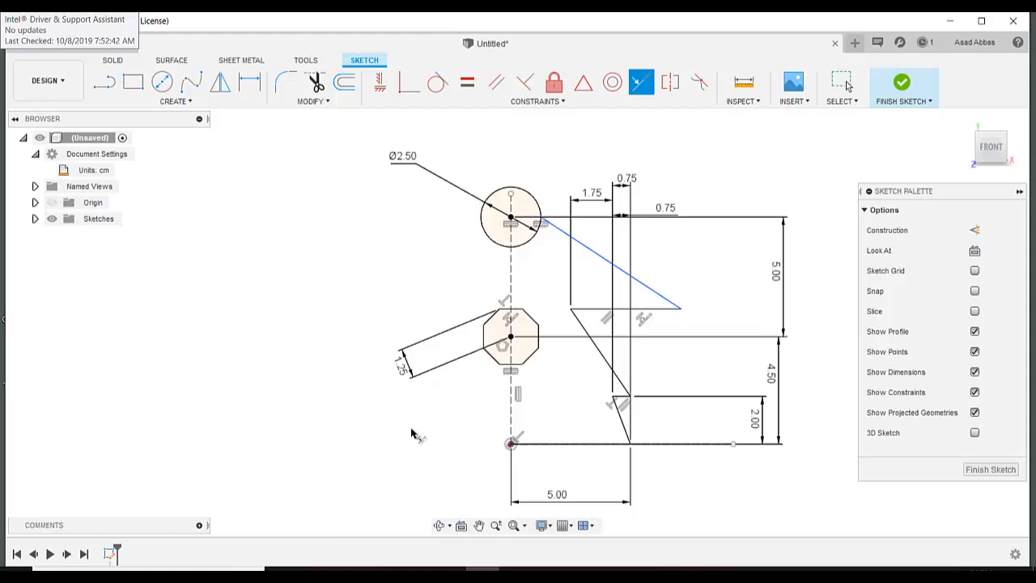
- Sketch a cutout about 2.1 cm wide and 2.3 cm high between the centreline and base line, and constrain its side vertical
click(450, 573)
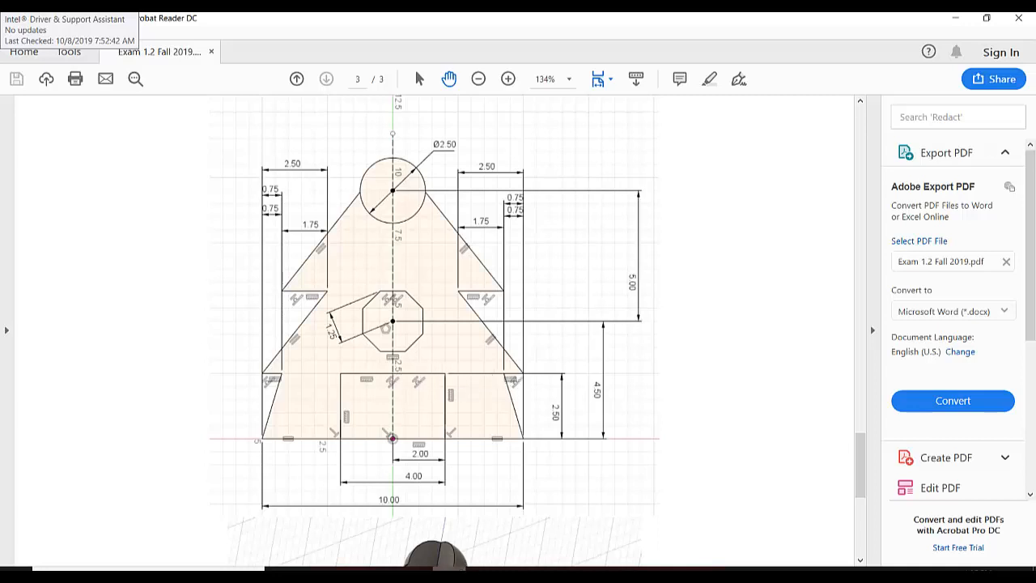
click(483, 573)
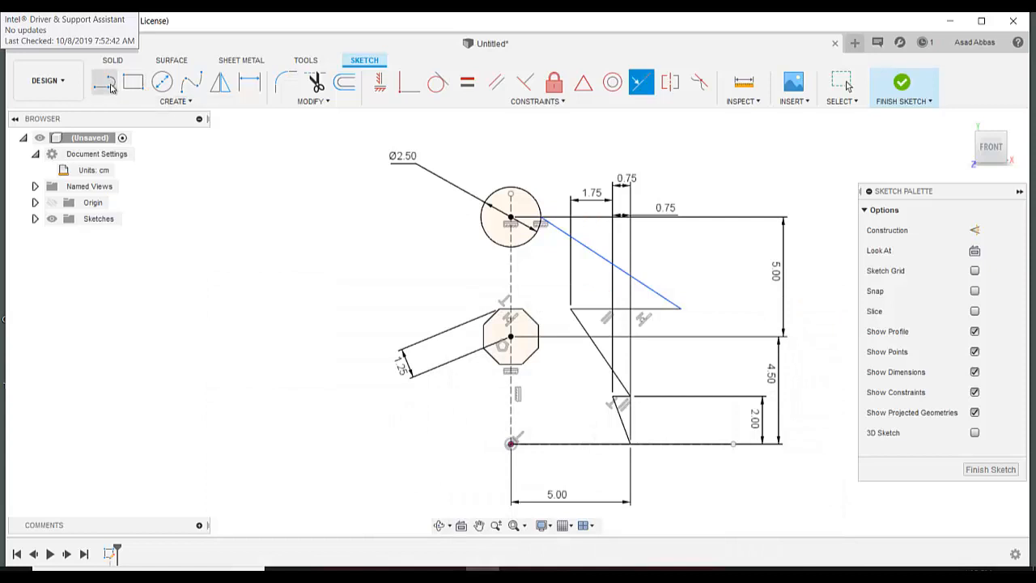
click(108, 85)
scroll(567, 424, up, 3)
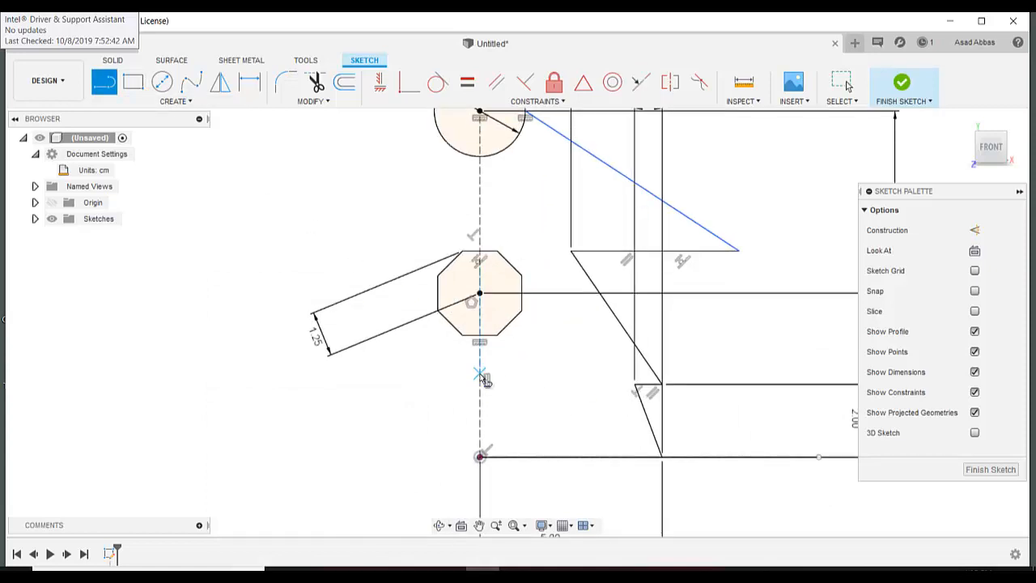
click(480, 374)
click(557, 373)
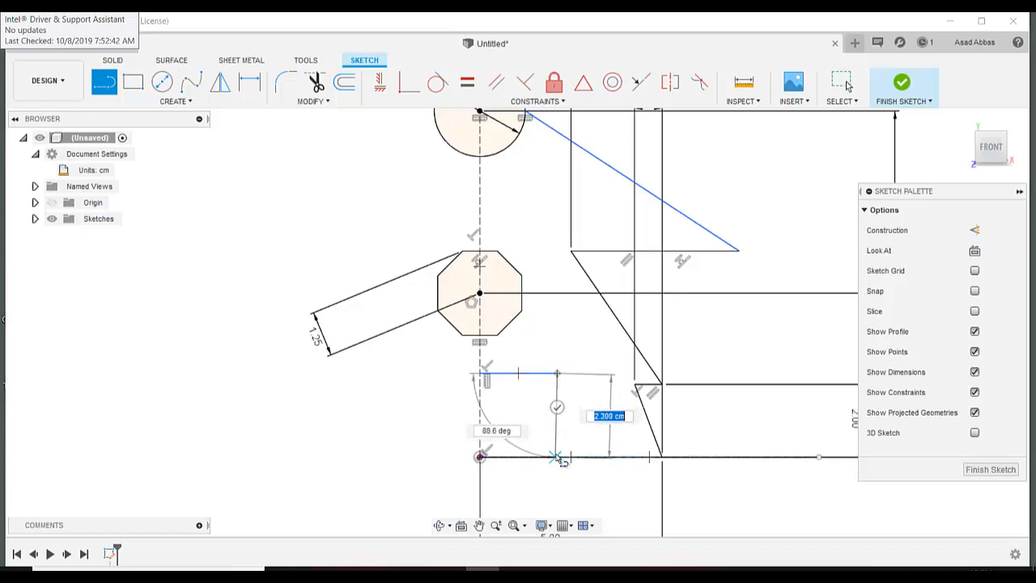
double_click(555, 458)
click(380, 86)
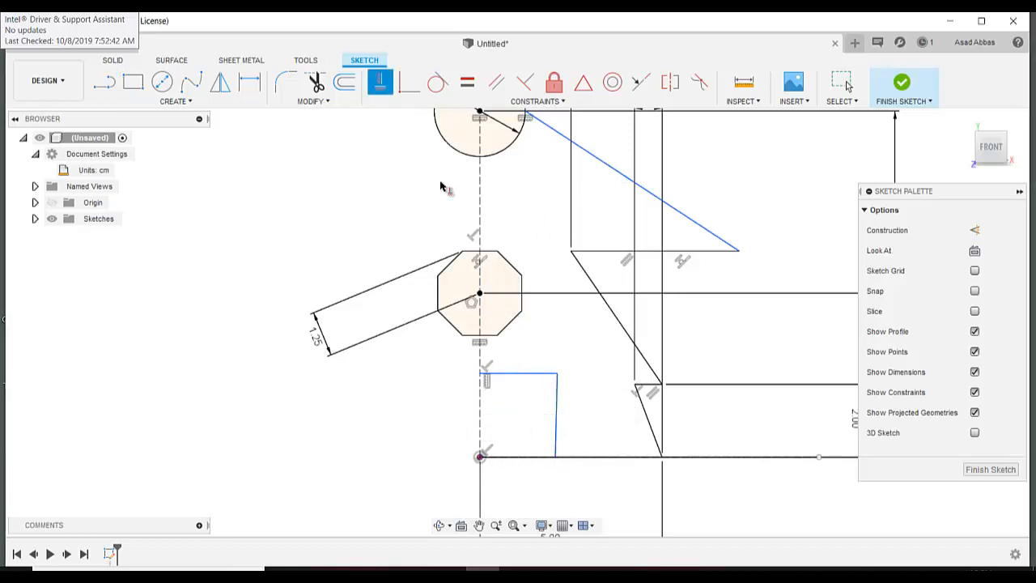
click(558, 411)
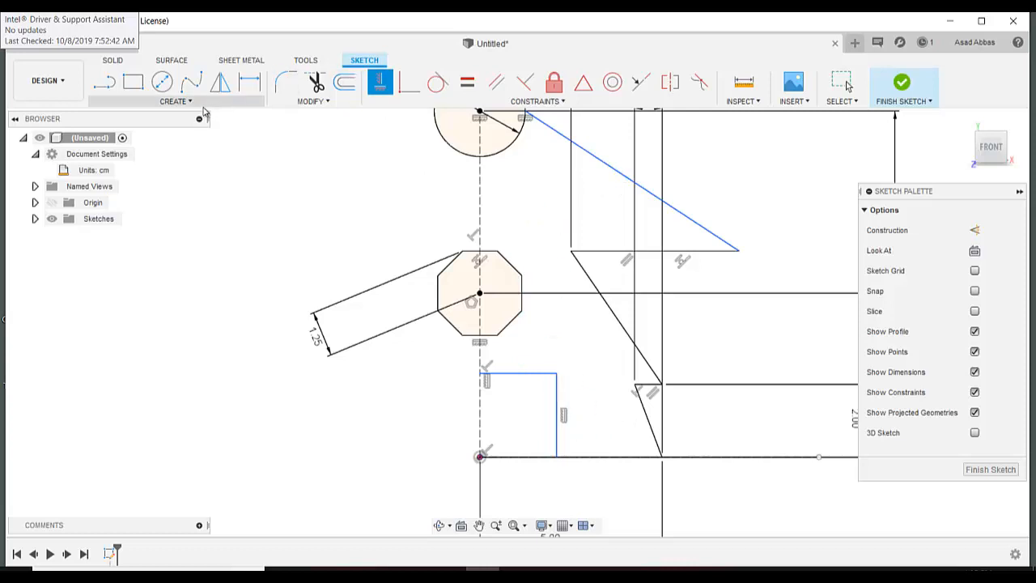
- Check the exam drawing and dimension the height of the cutout's vertical side as 2.5 cm
click(176, 101)
click(198, 371)
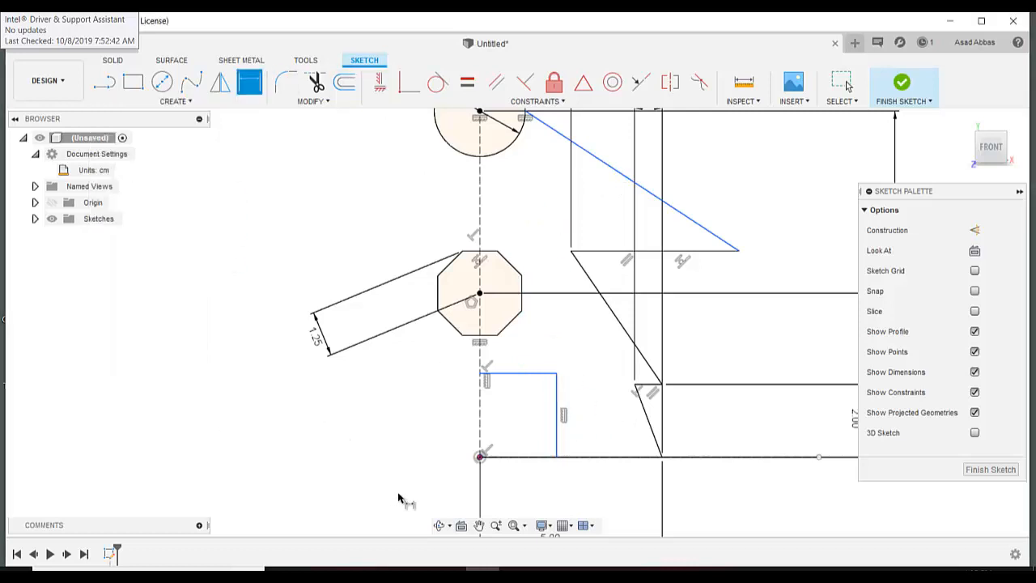
click(445, 573)
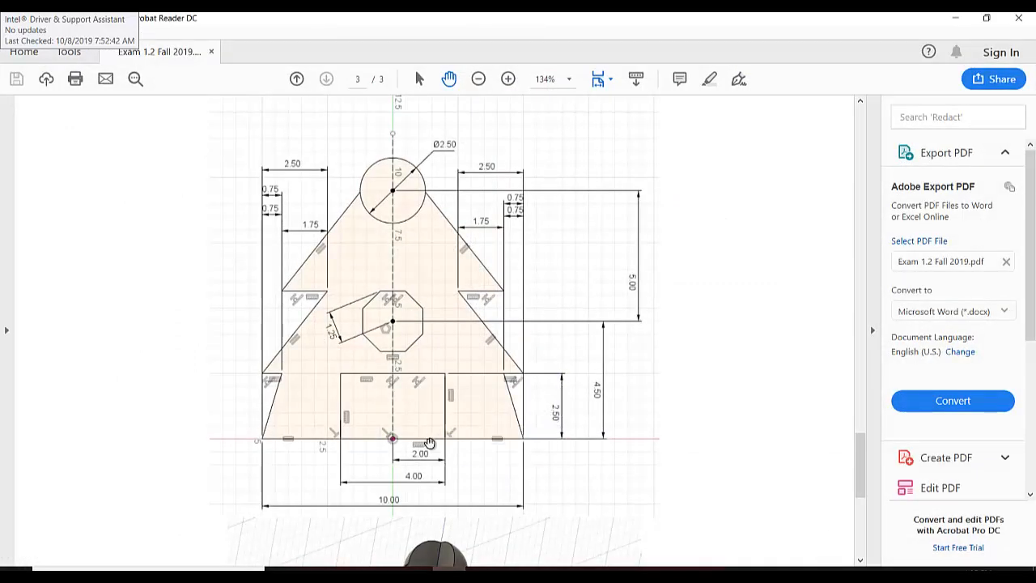
click(444, 573)
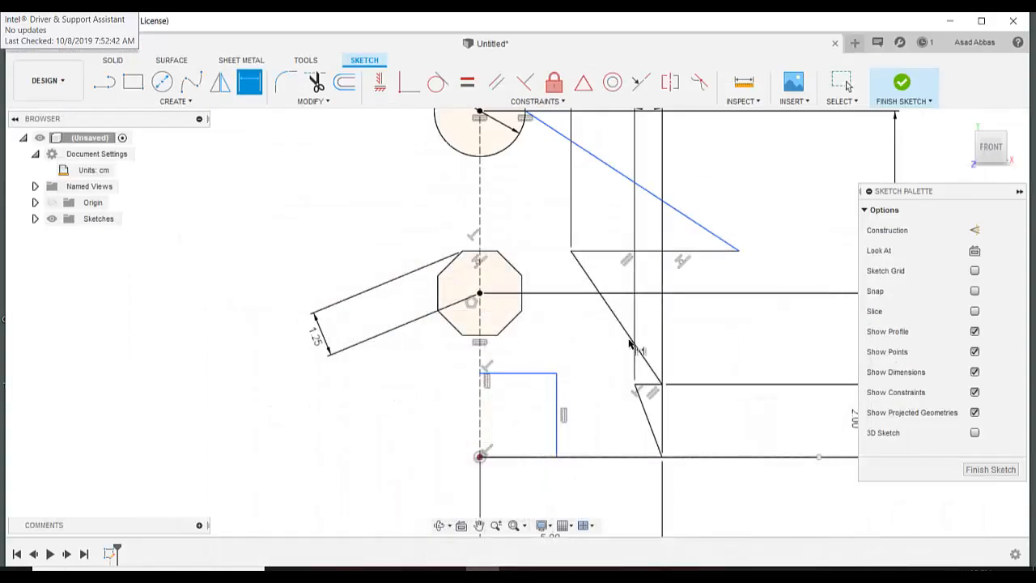
click(557, 396)
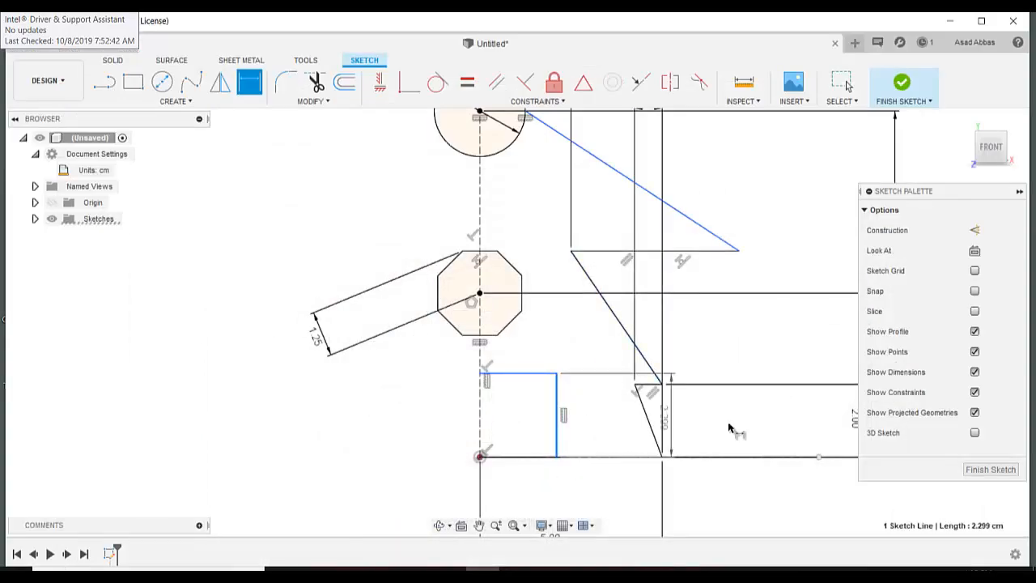
click(789, 417)
text(2.5)
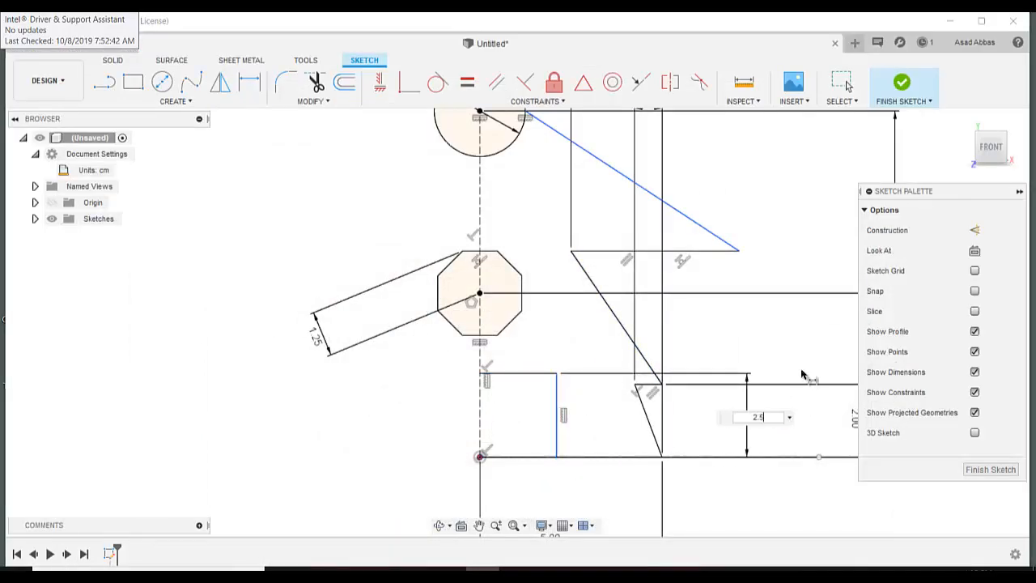
key(Return)
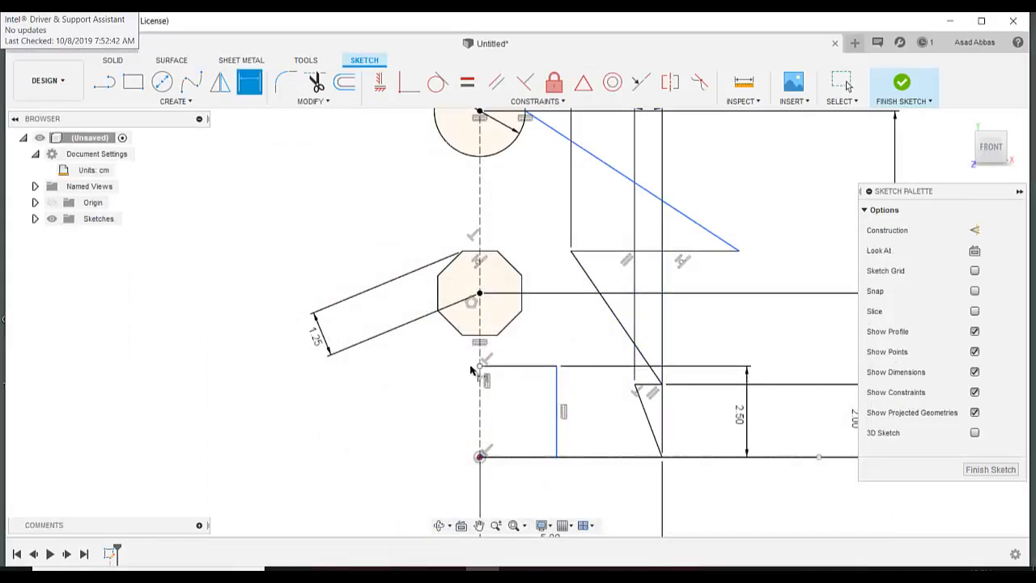
- Dimension the horizontal distance from the origin to the cutout's vertical side as 2 cm
click(558, 404)
click(480, 457)
click(522, 481)
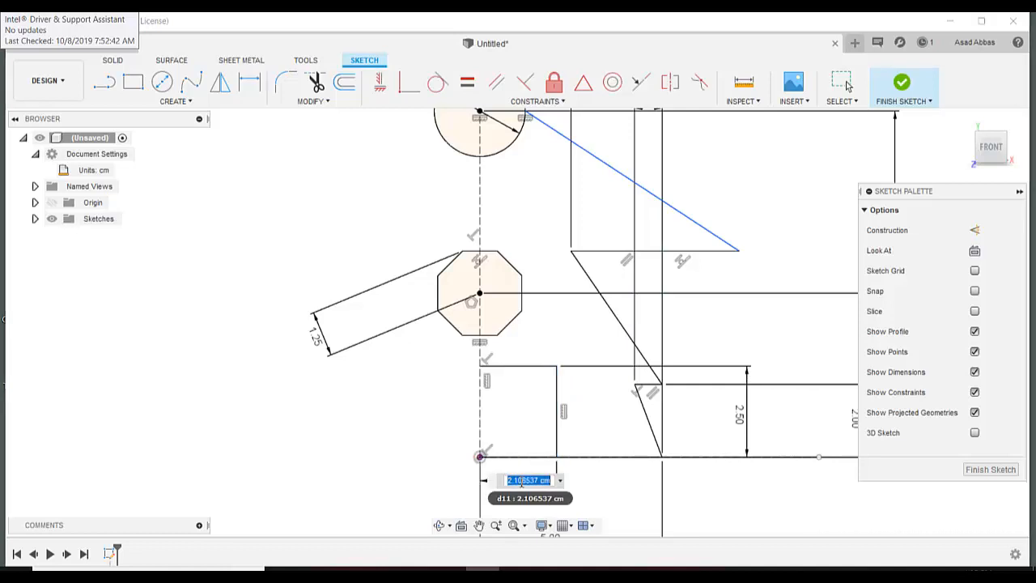
text(2)
key(Return)
- Dimension the length of the upper branch's horizontal line as 2.5 cm between its two endpoints
scroll(486, 316, down, 3)
scroll(725, 232, up, 2)
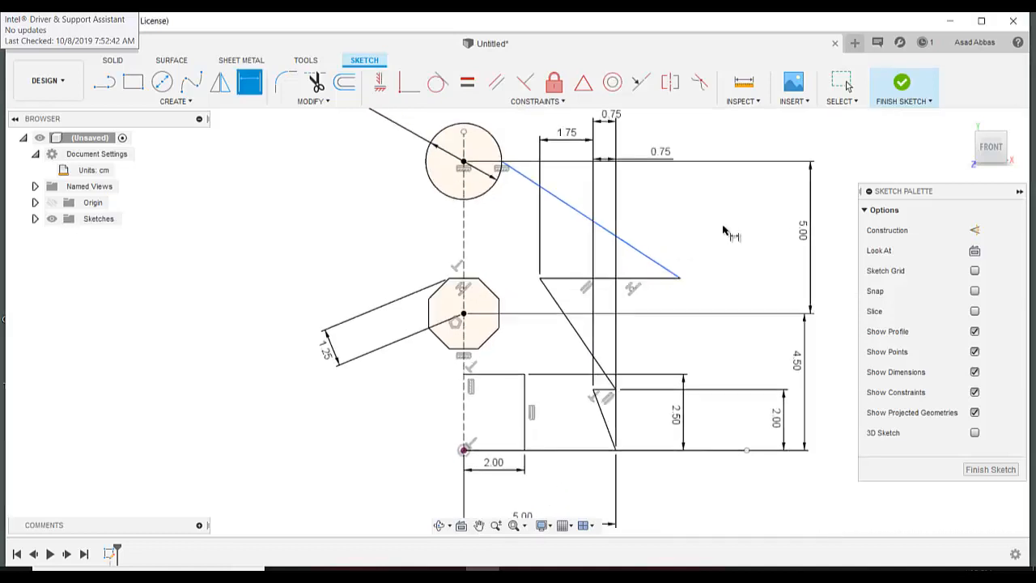
scroll(721, 248, down, 1)
click(556, 277)
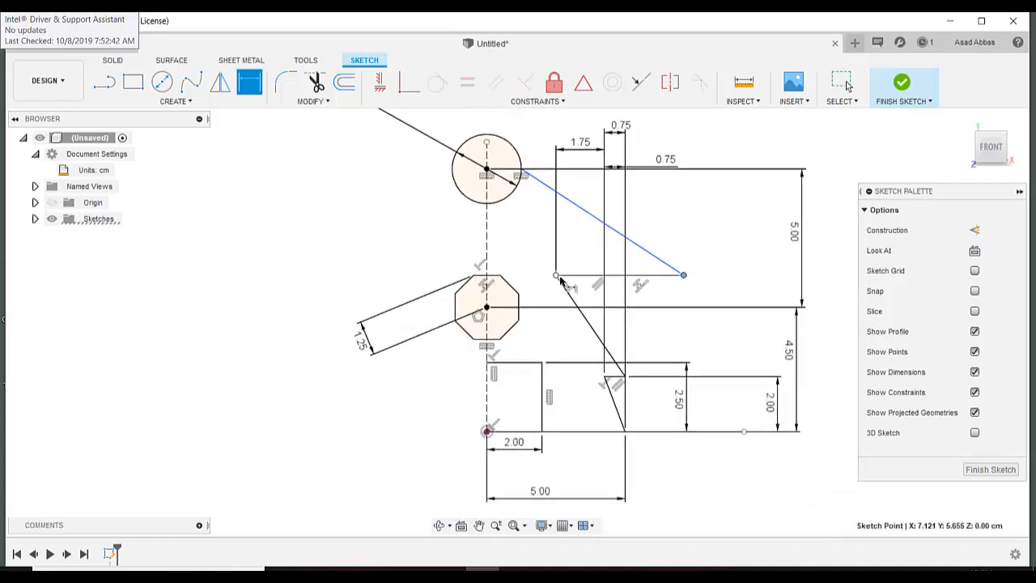
click(684, 275)
click(577, 115)
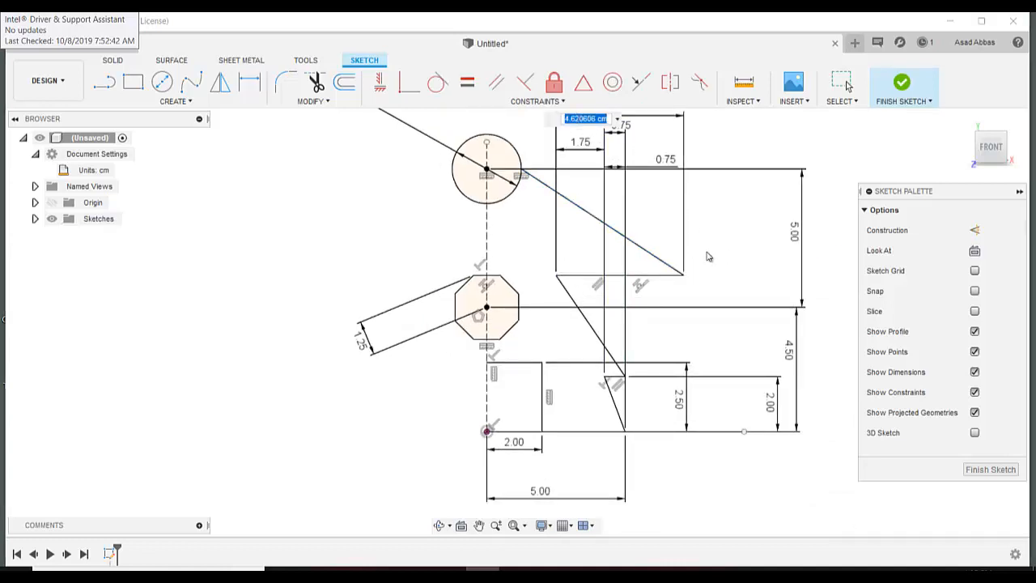
scroll(708, 257, down, 3)
scroll(701, 161, up, 2)
text(2.5)
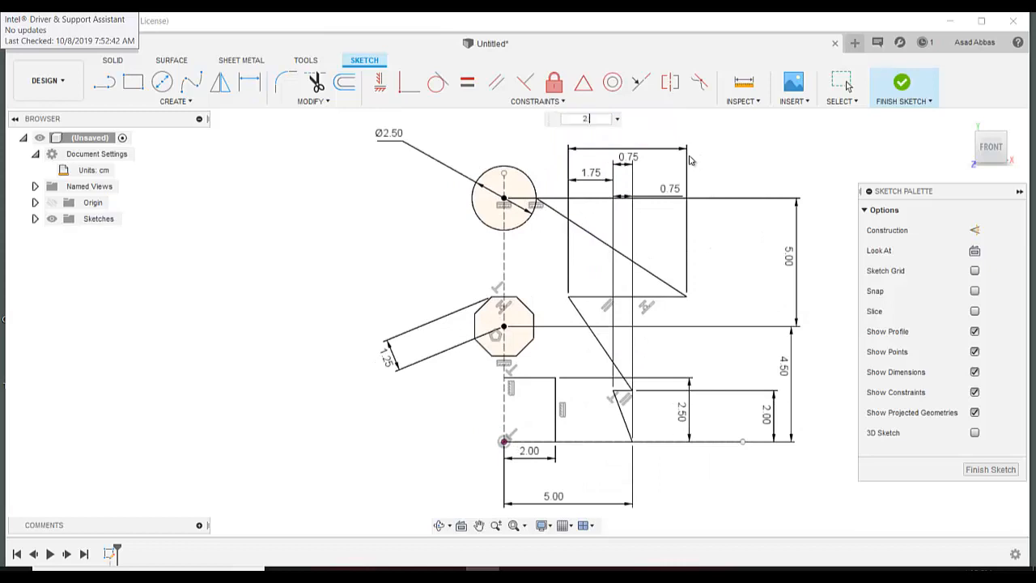
key(Return)
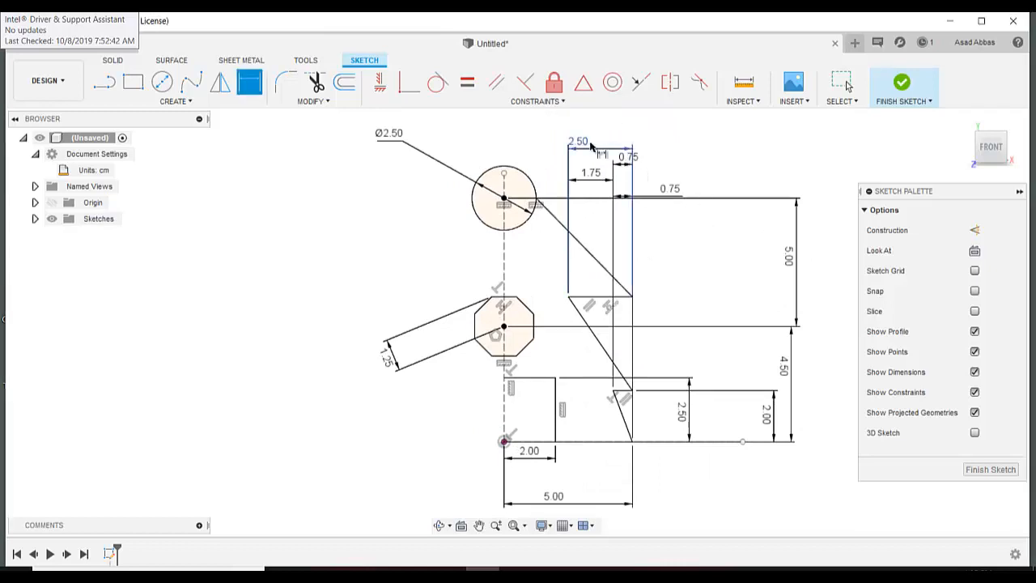
- Reposition the 2.50 and both 0.75 dimension labels above the profile so they no longer overlap
drag(578, 141, 604, 122)
drag(627, 162, 601, 148)
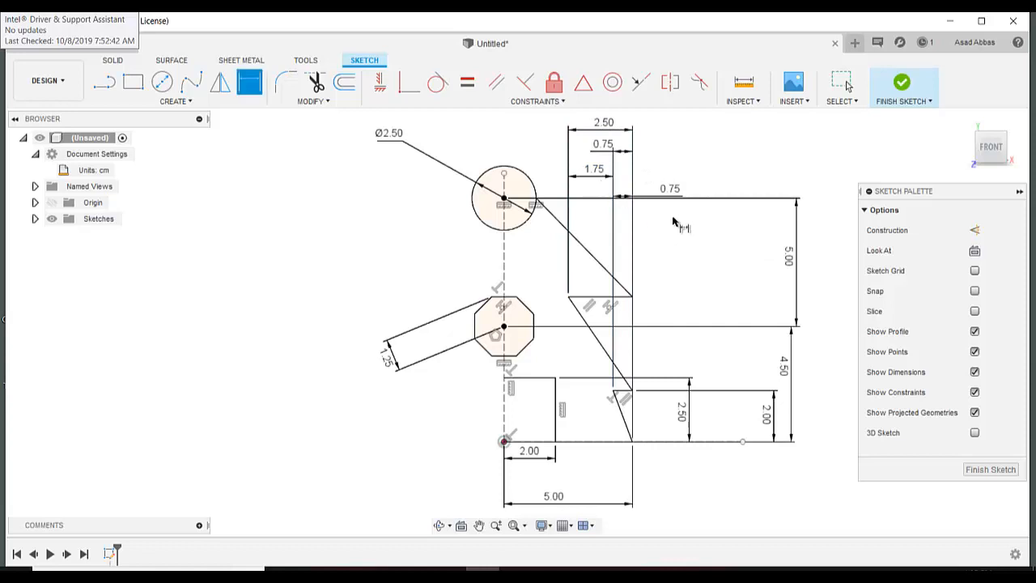
drag(677, 196, 695, 175)
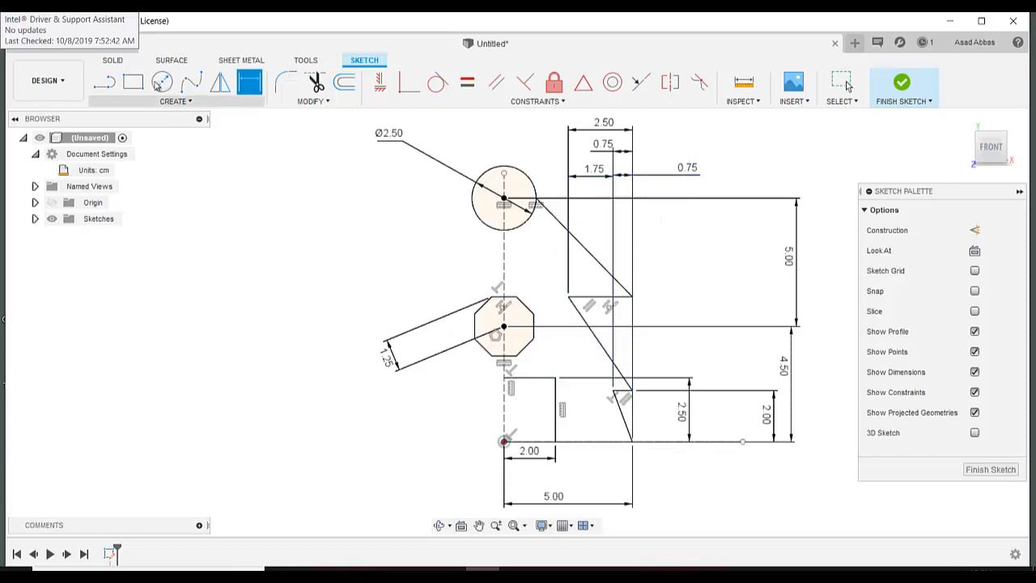
- Close the half profile with a 10.75 cm vertical line from the origin to the circle's topmost point, and finish the sketch
key(l)
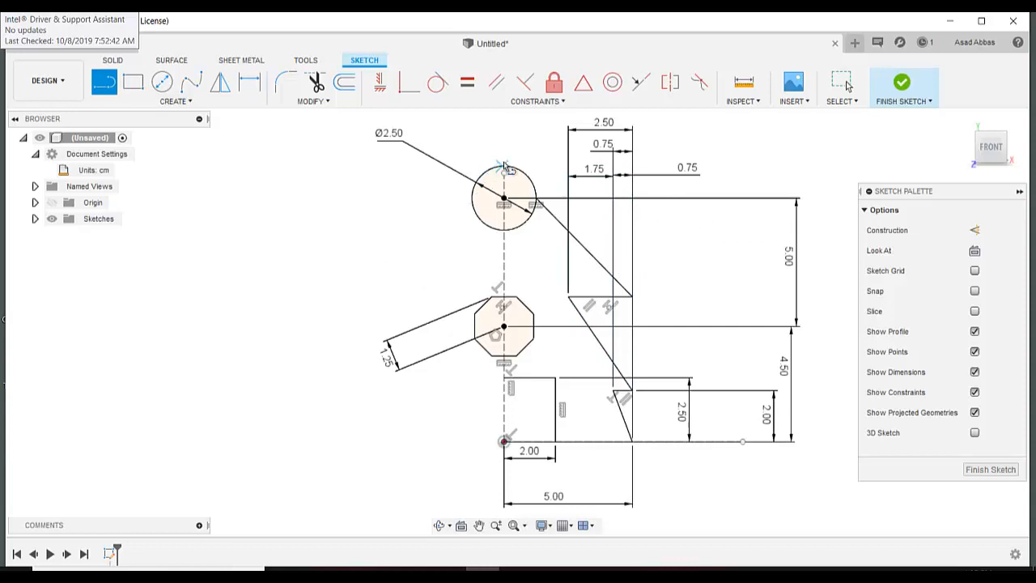
click(503, 441)
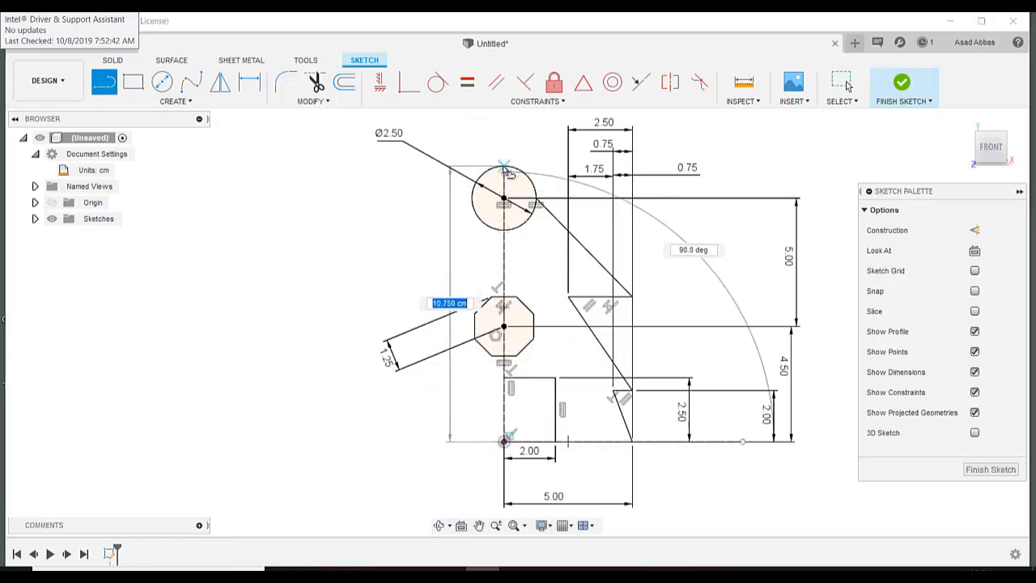
click(503, 172)
key(Escape)
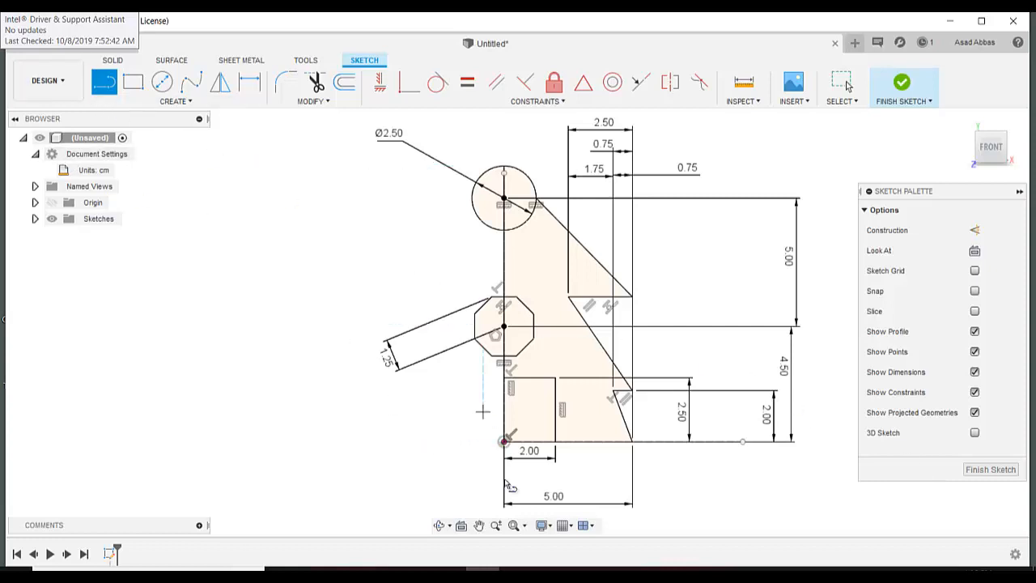
click(988, 469)
click(902, 82)
- Revolve the main tree profile and its adjoining half circle 270 degrees about the vertical centre line as a new body
click(962, 121)
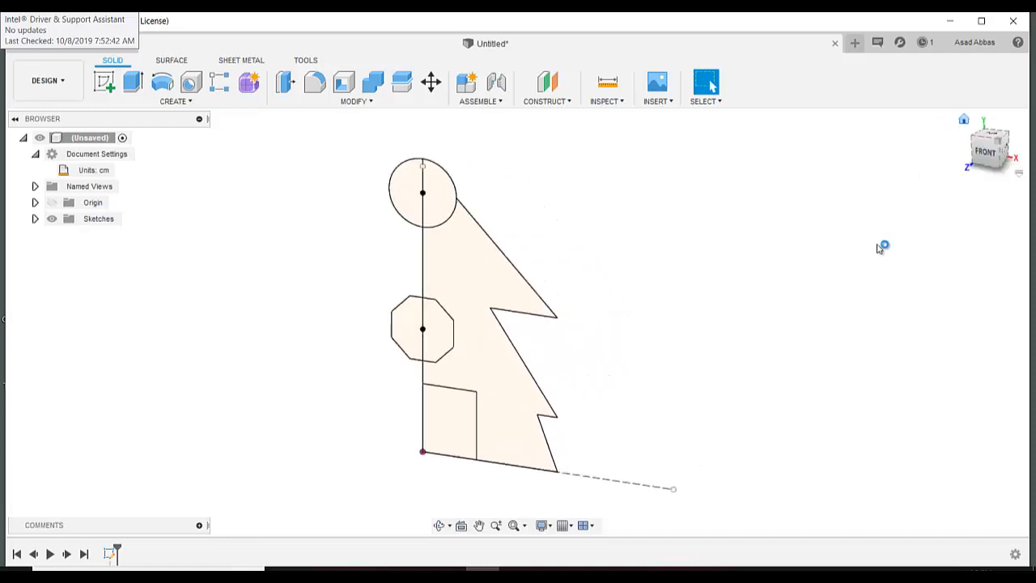
click(135, 81)
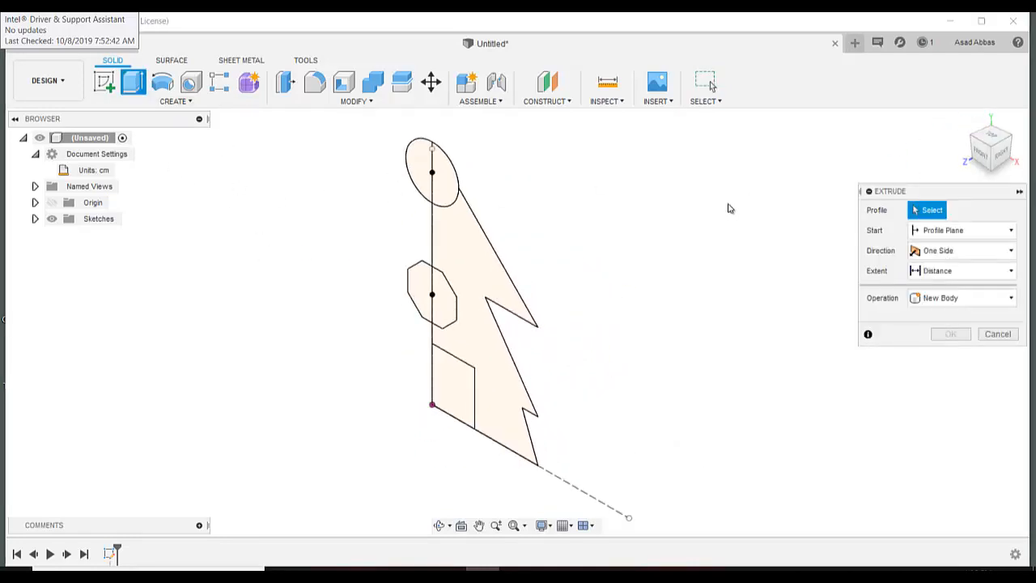
click(1002, 334)
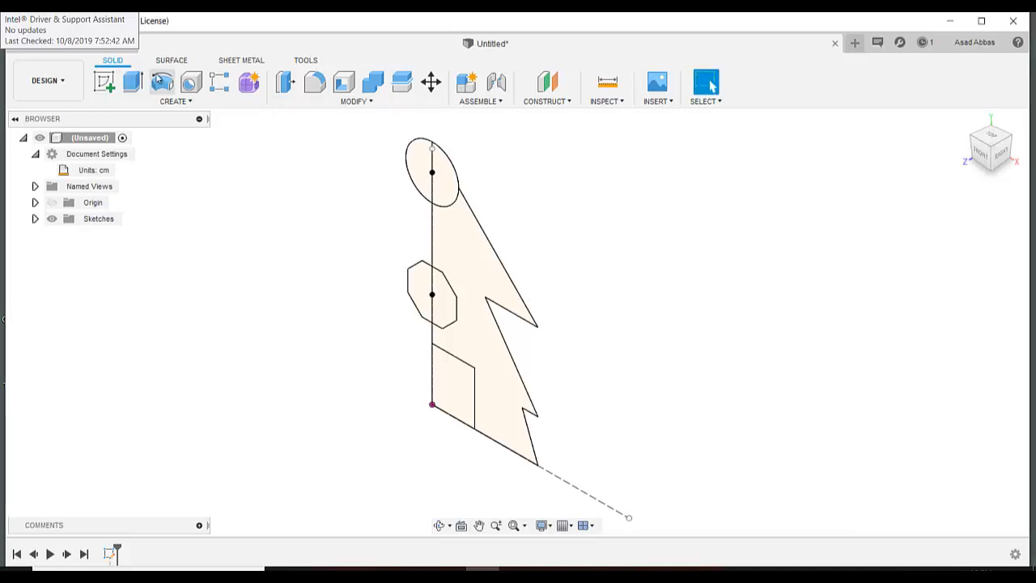
click(162, 81)
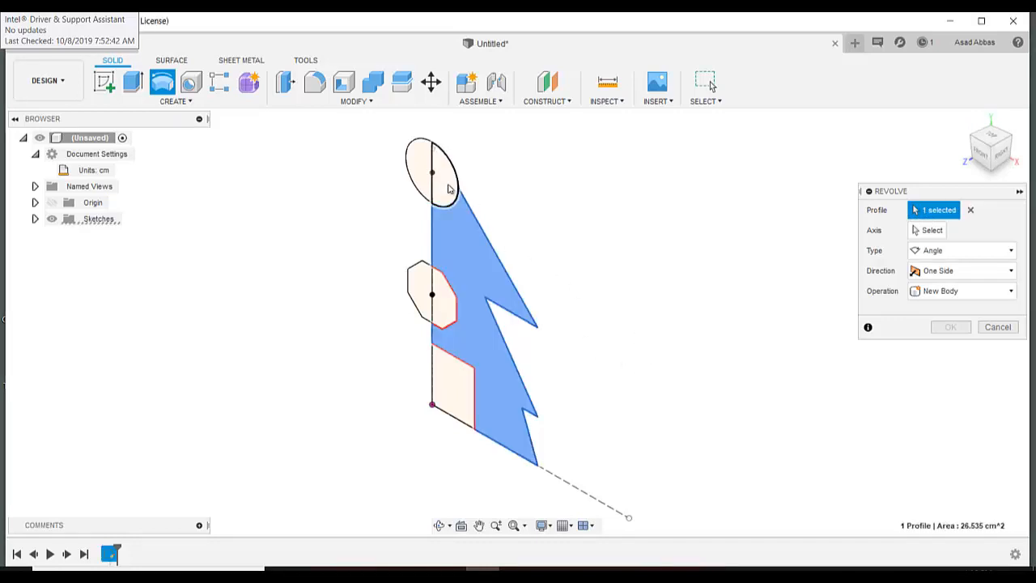
click(447, 184)
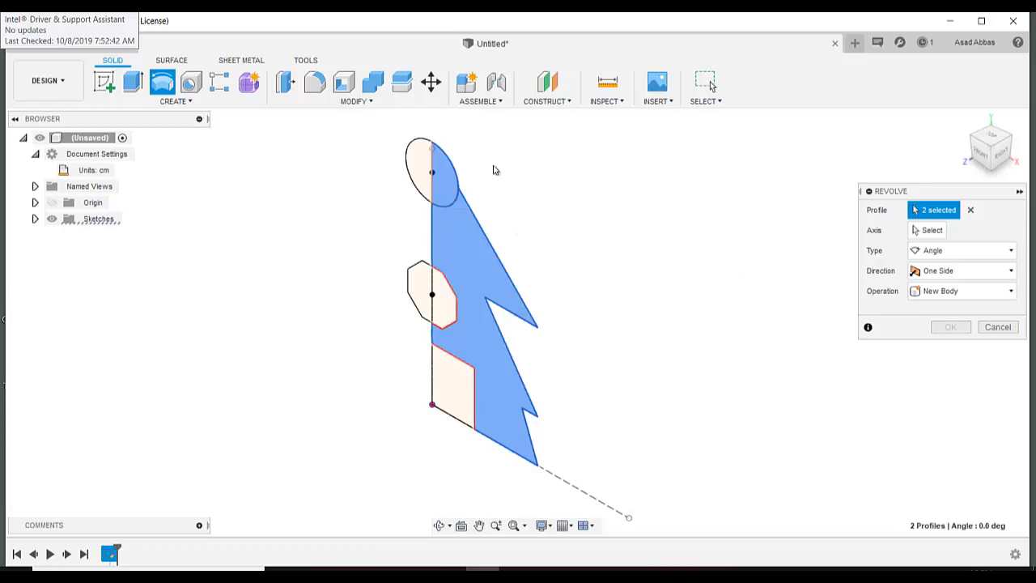
click(931, 230)
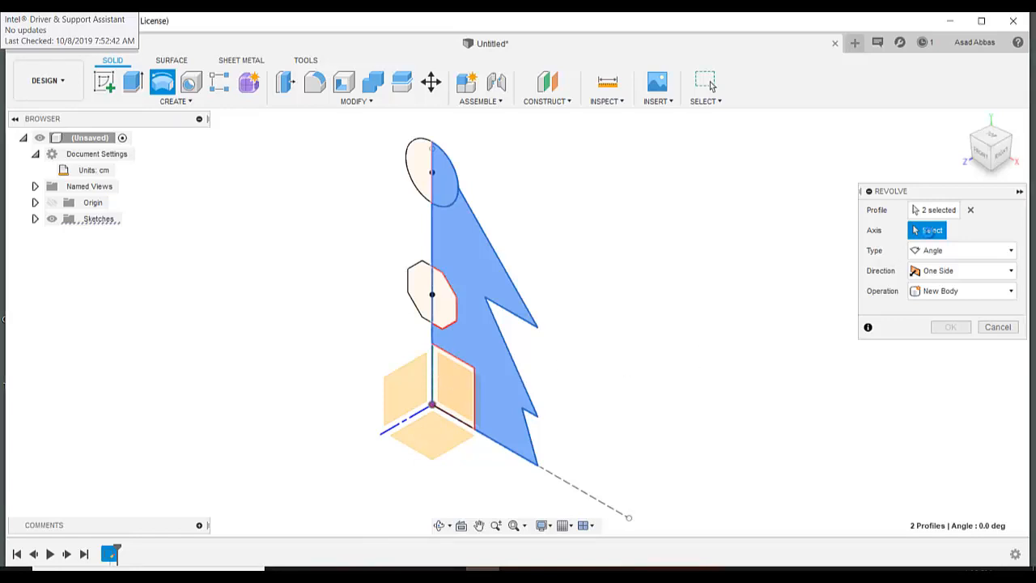
click(433, 149)
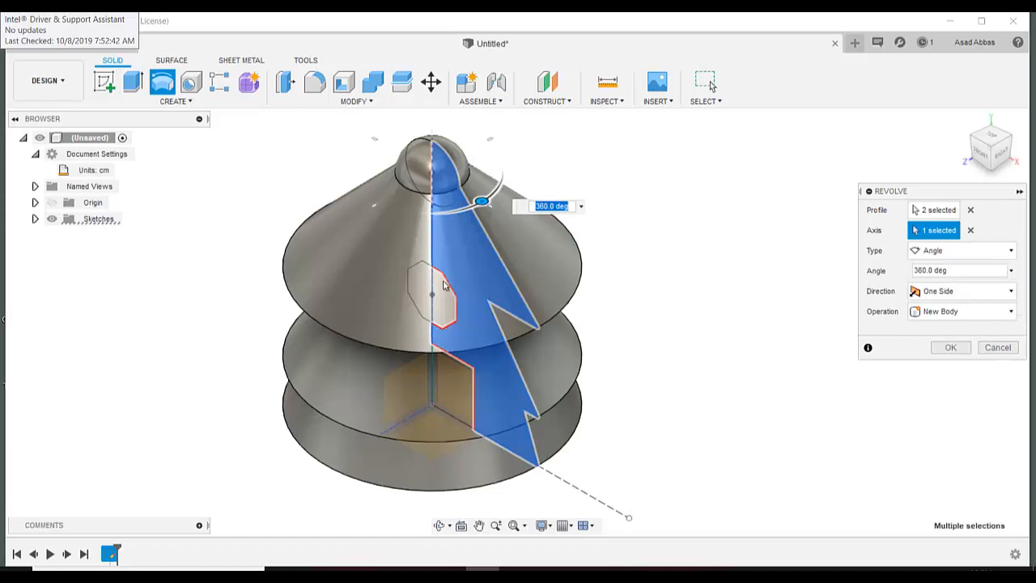
click(933, 253)
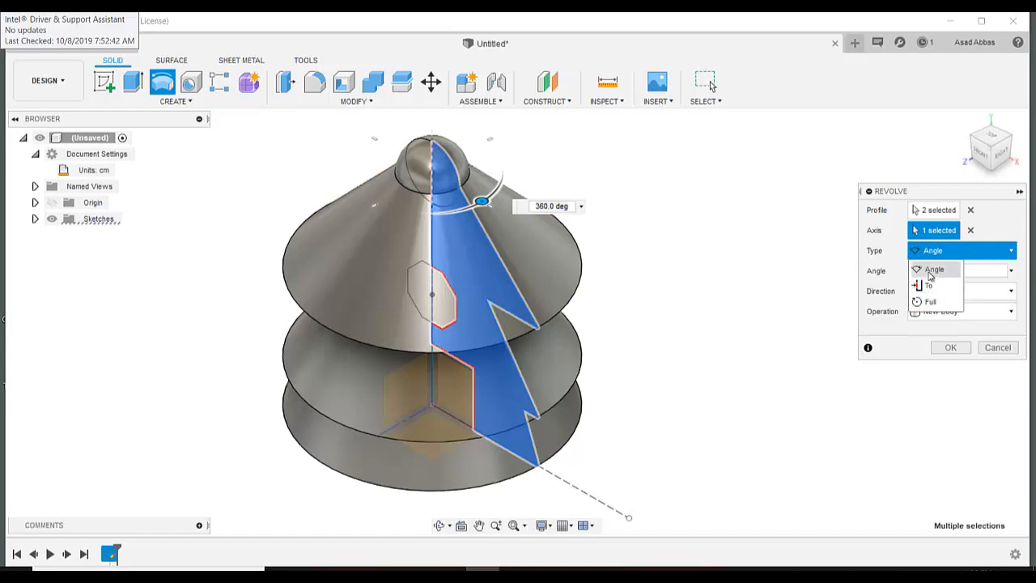
click(932, 270)
click(958, 270)
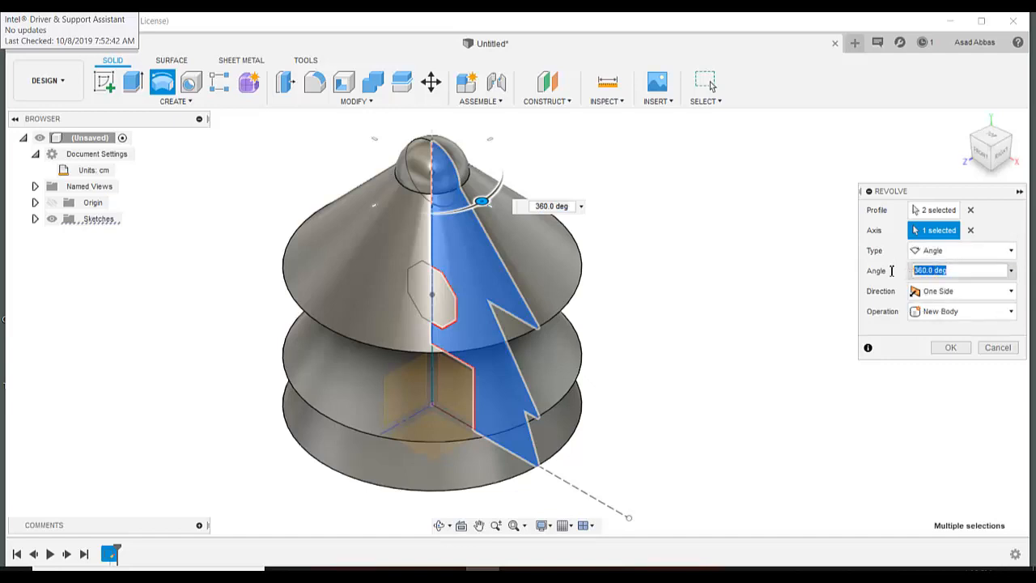
text(270)
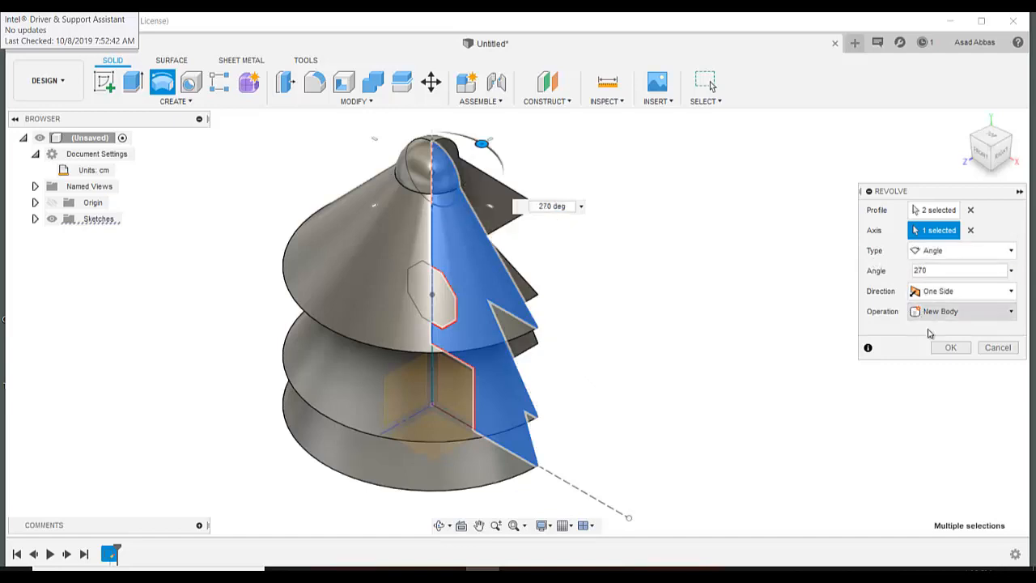
click(950, 348)
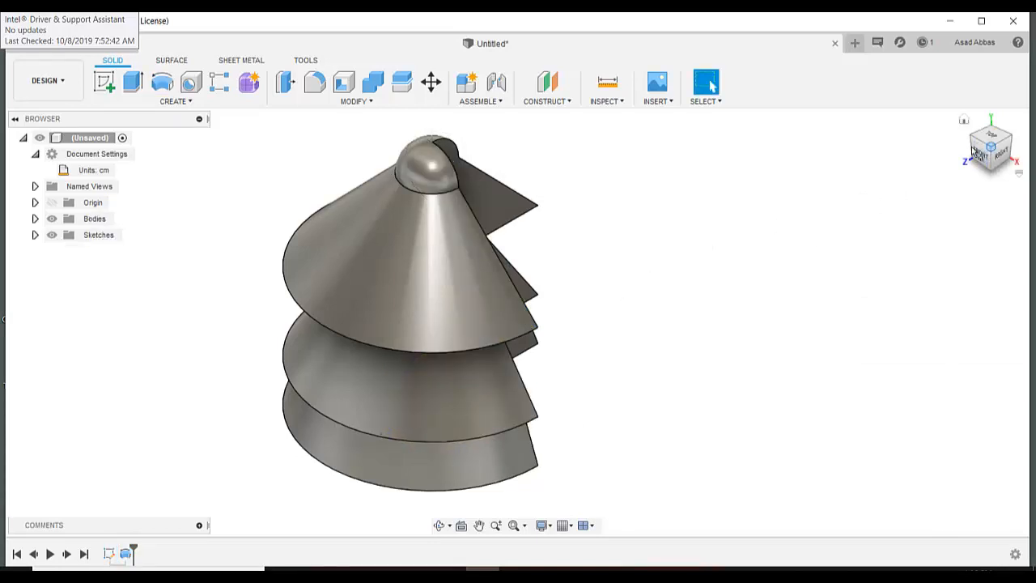
- Inspect the open section of the revolved body and compare it with the drawing and rendering in the exam PDF
mouse_move(990, 151)
mouse_down()
mouse_move(930, 166)
mouse_move(890, 198)
mouse_move(939, 182)
mouse_move(951, 145)
mouse_move(967, 178)
mouse_move(951, 190)
mouse_move(951, 173)
mouse_up()
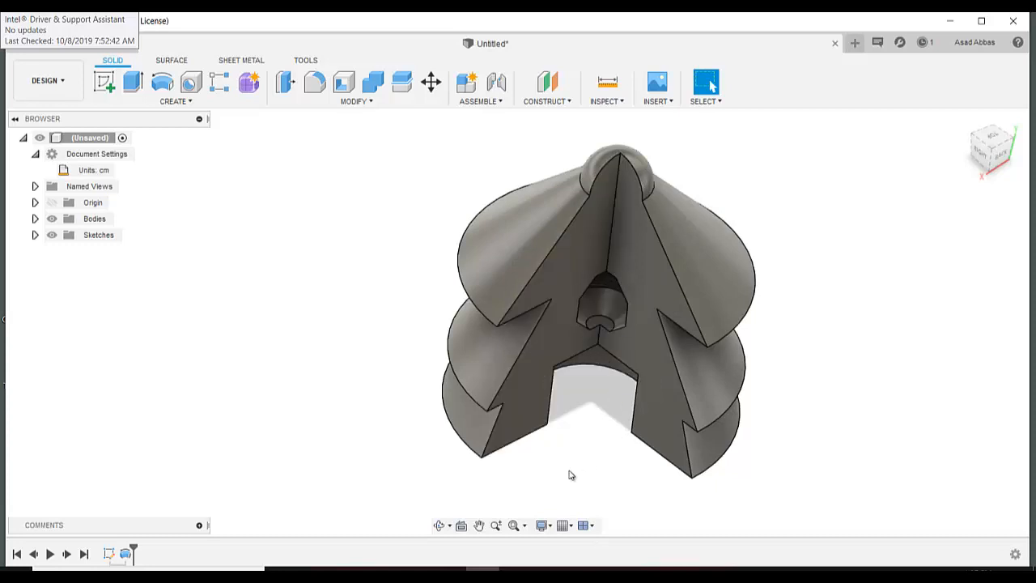
key(alt+Tab)
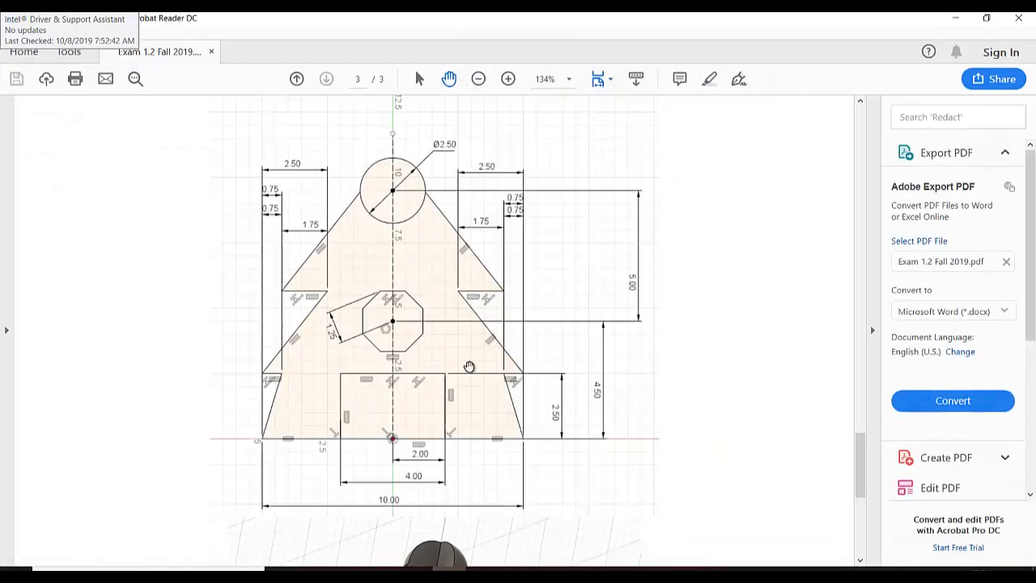
scroll(476, 489, down, 5)
scroll(476, 413, up, 6)
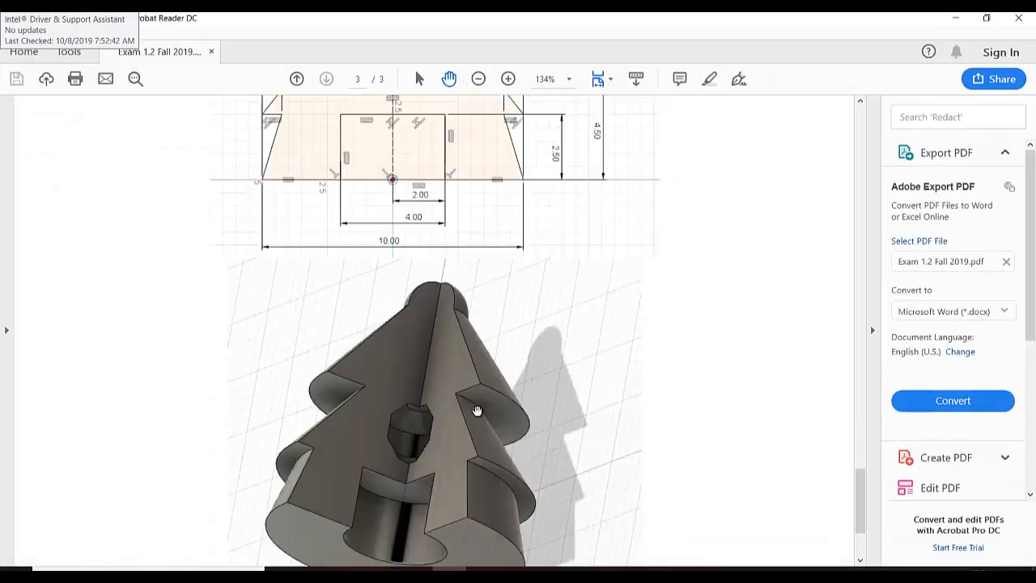
scroll(479, 409, down, 3)
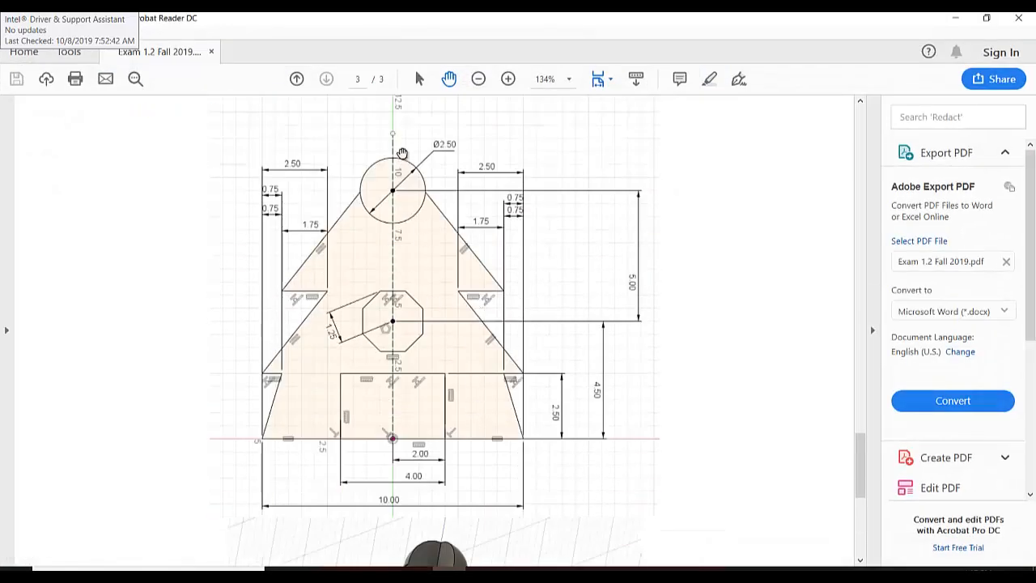
key(alt+Tab)
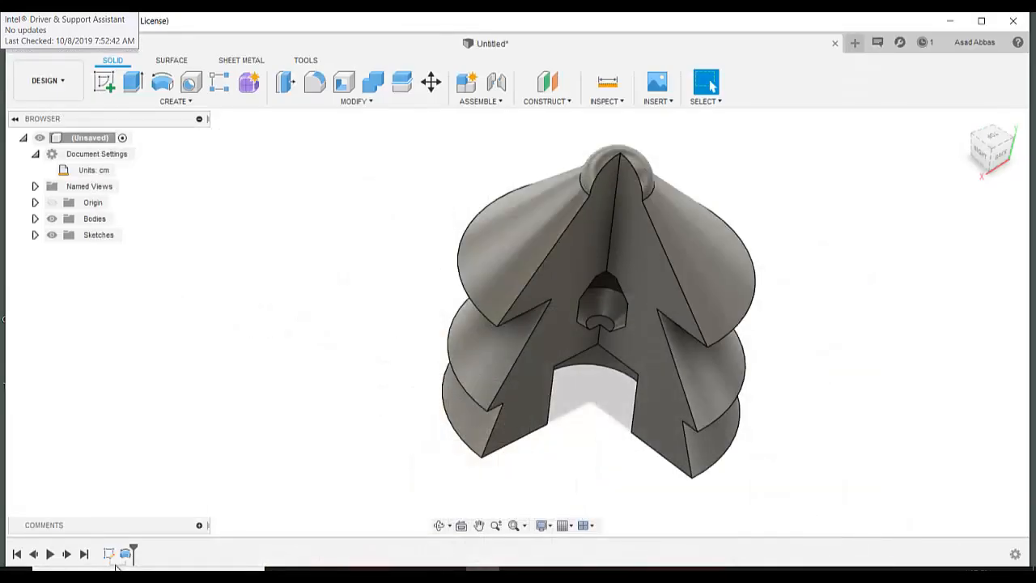
- Reopen the half-profile sketch to review its dimensions, and close it without editing anything
double_click(109, 552)
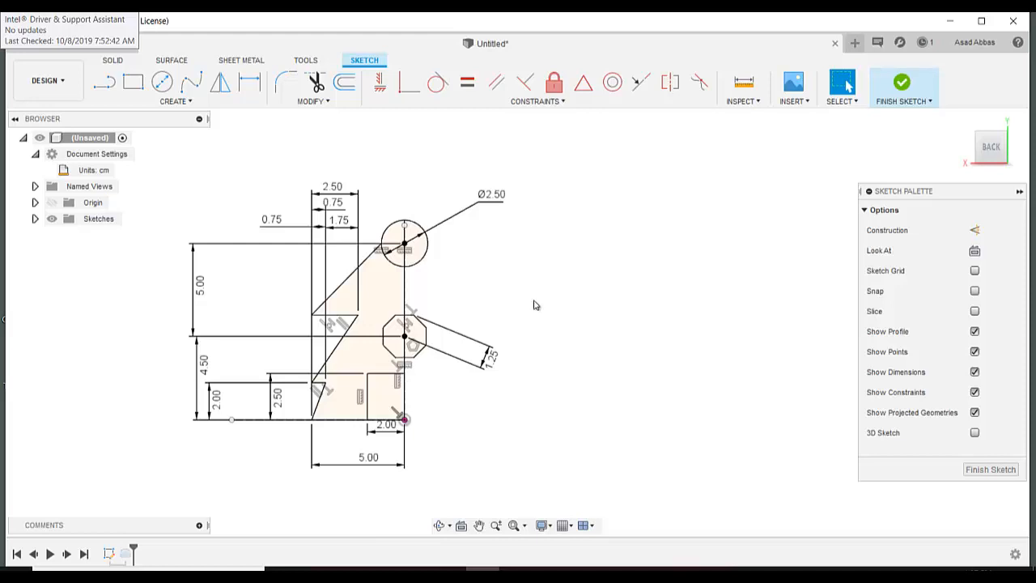
click(964, 121)
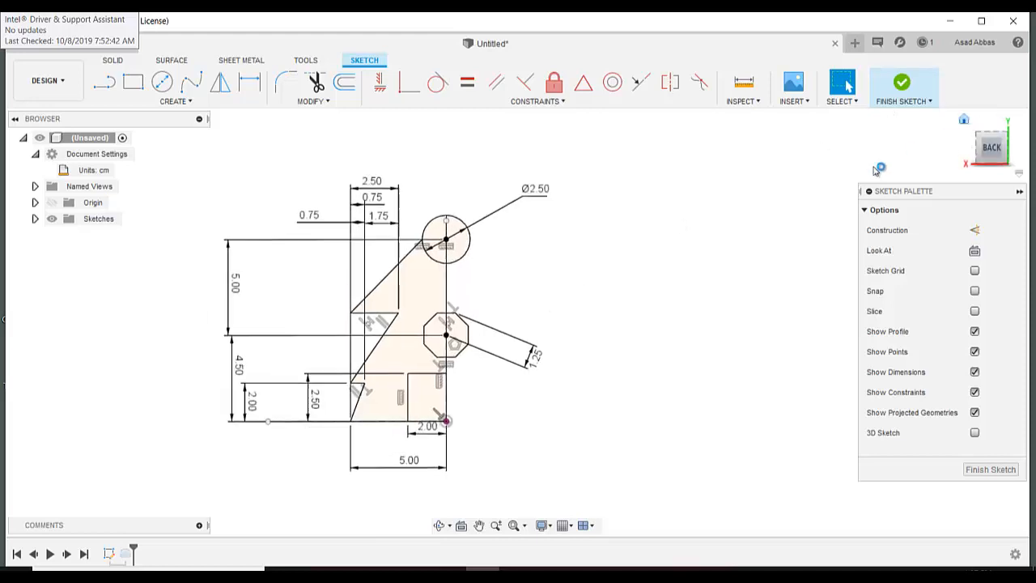
click(971, 469)
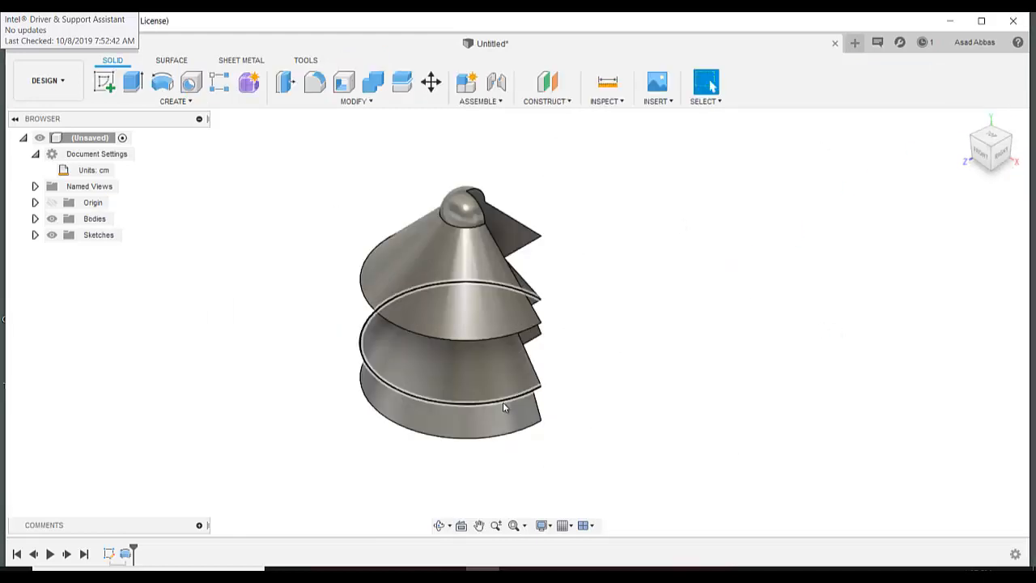